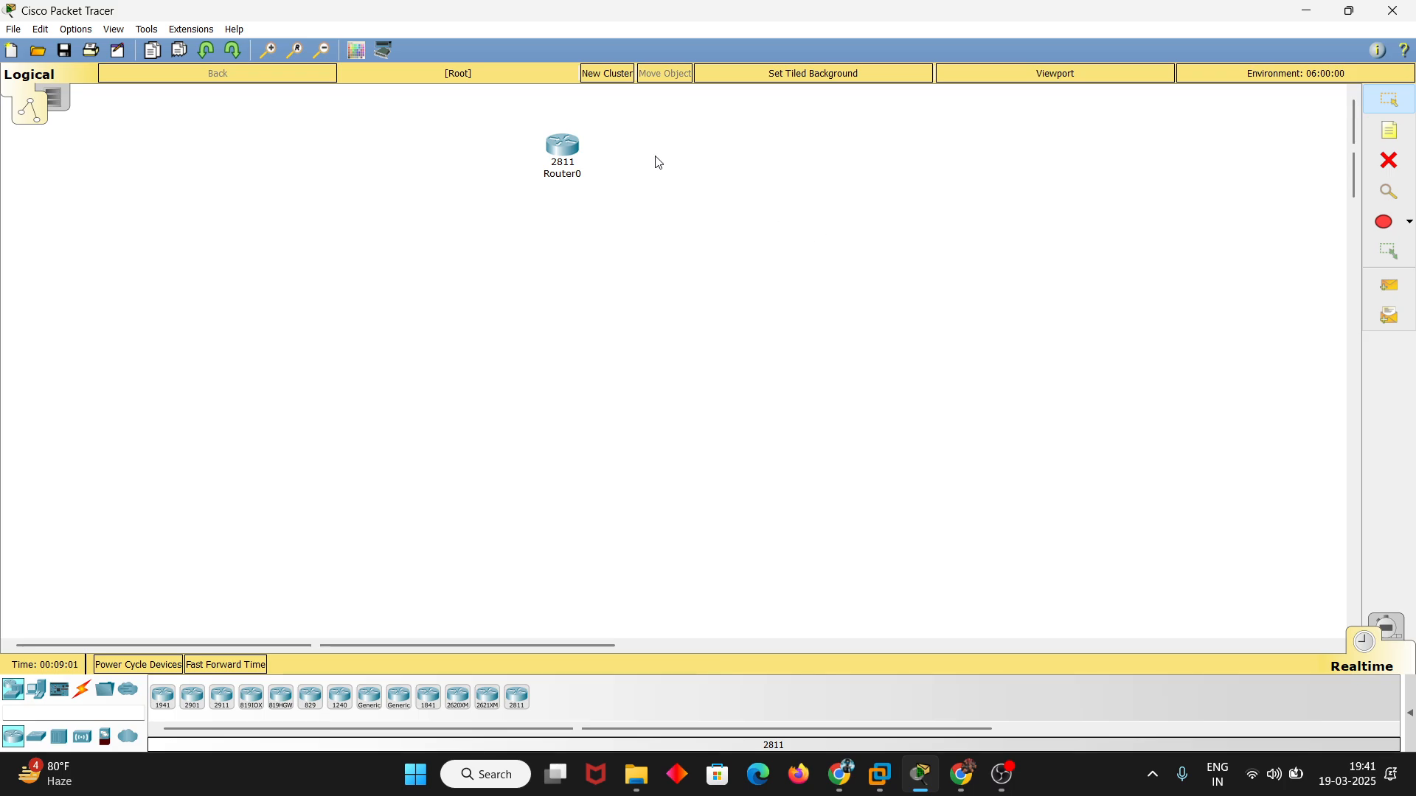
Nudge the 2811 router slightly up and place a 2950-24 switch below it in the workspace
drag(570, 150, 565, 139)
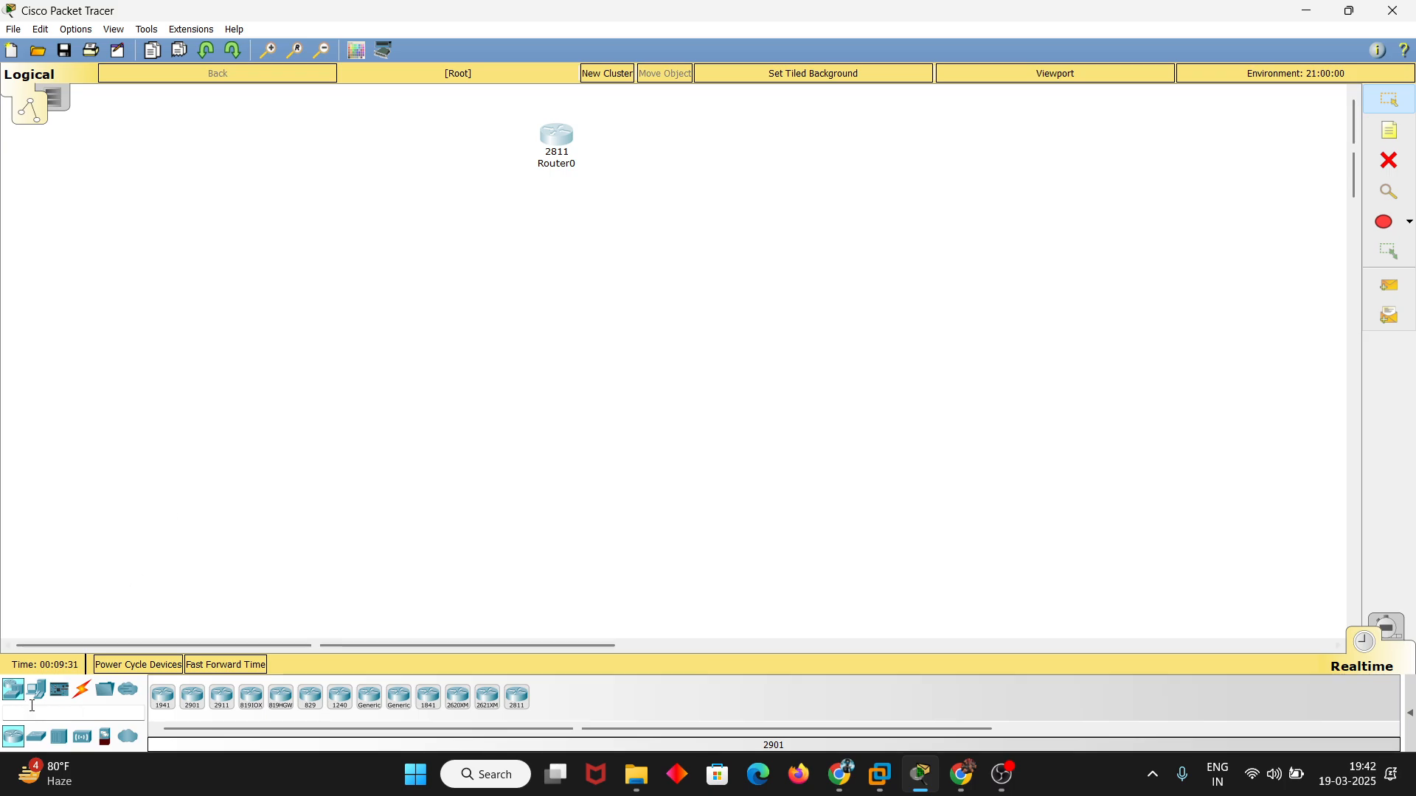
click(31, 741)
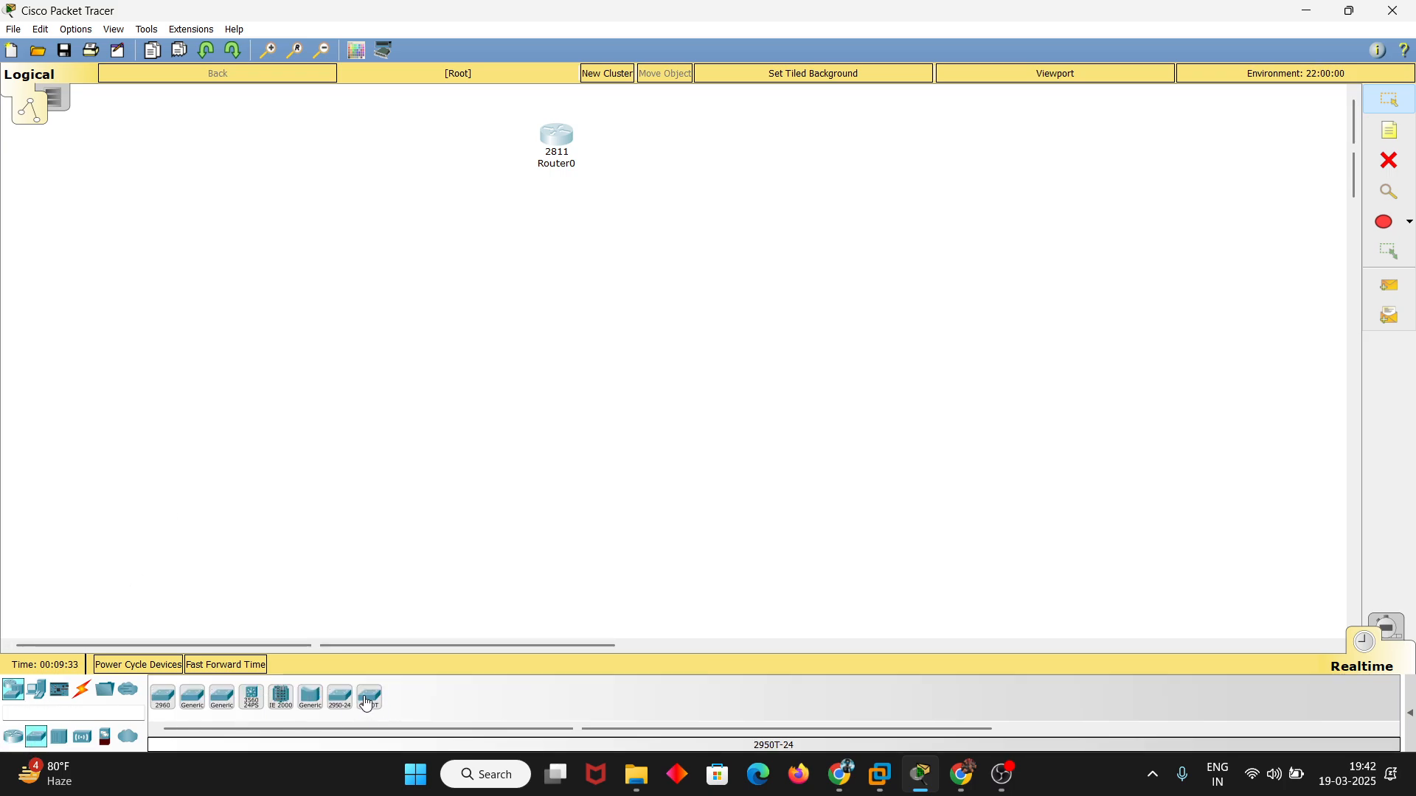
drag(340, 697, 485, 324)
click(562, 297)
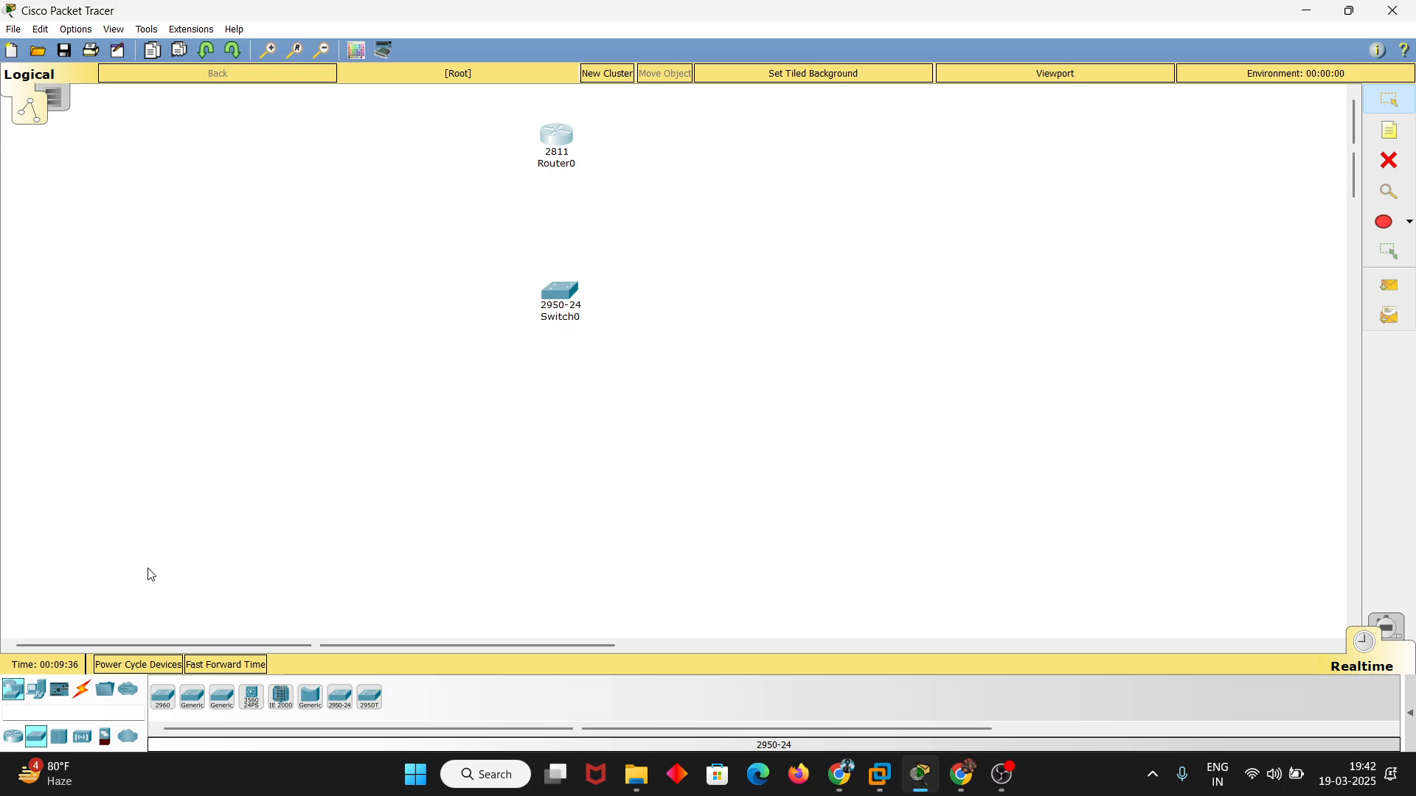
Place three generic PCs (PC-PT) in a row below the switch
click(33, 697)
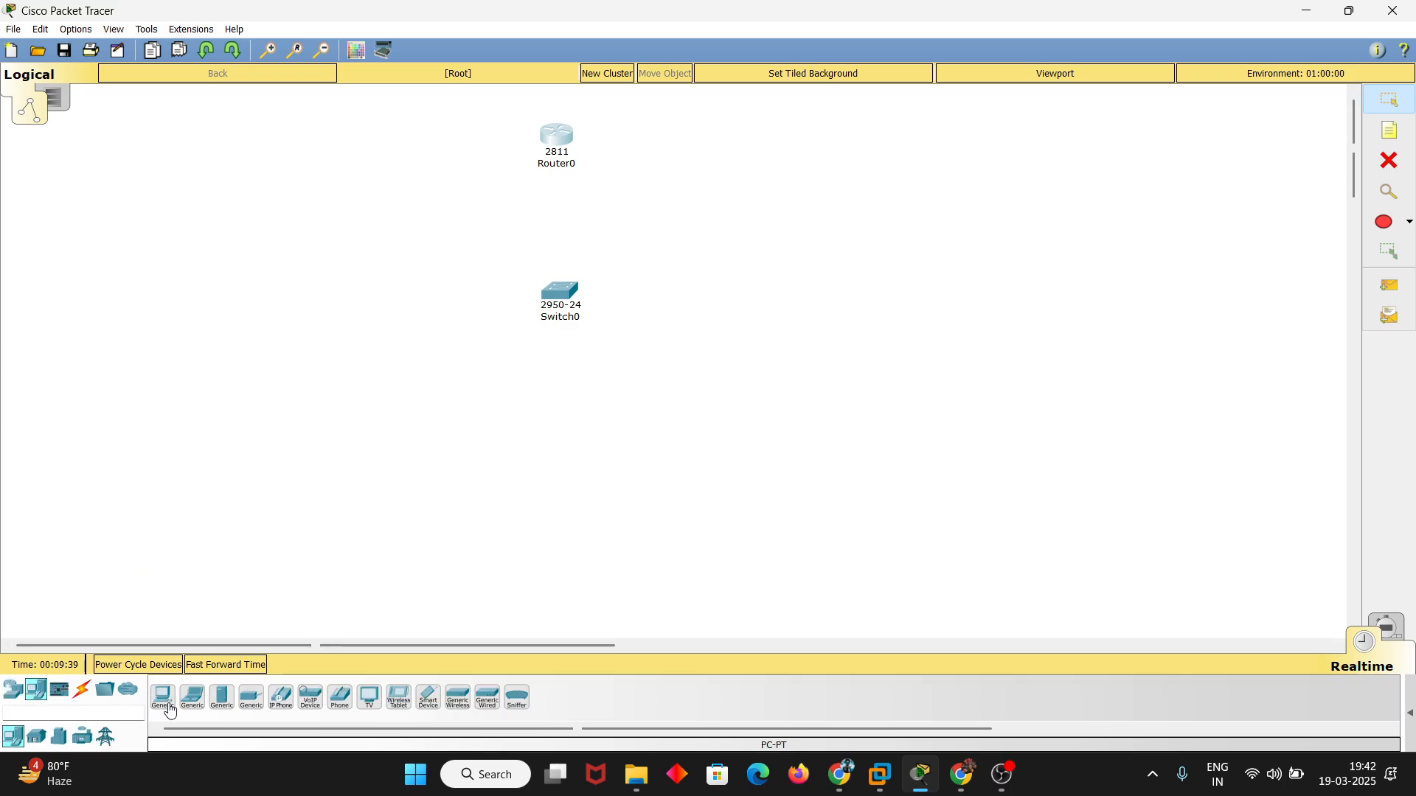
click(163, 698)
click(390, 471)
click(575, 485)
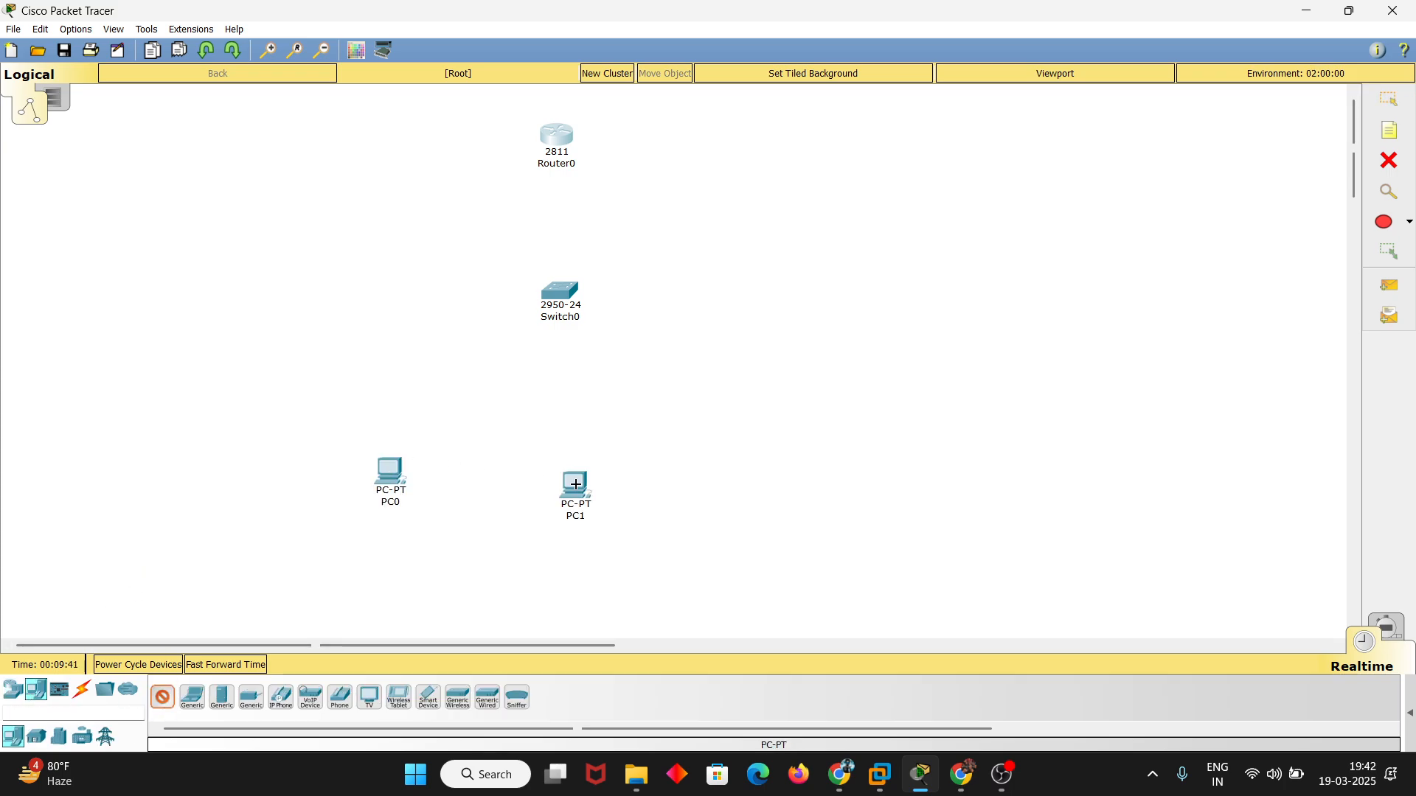
click(746, 471)
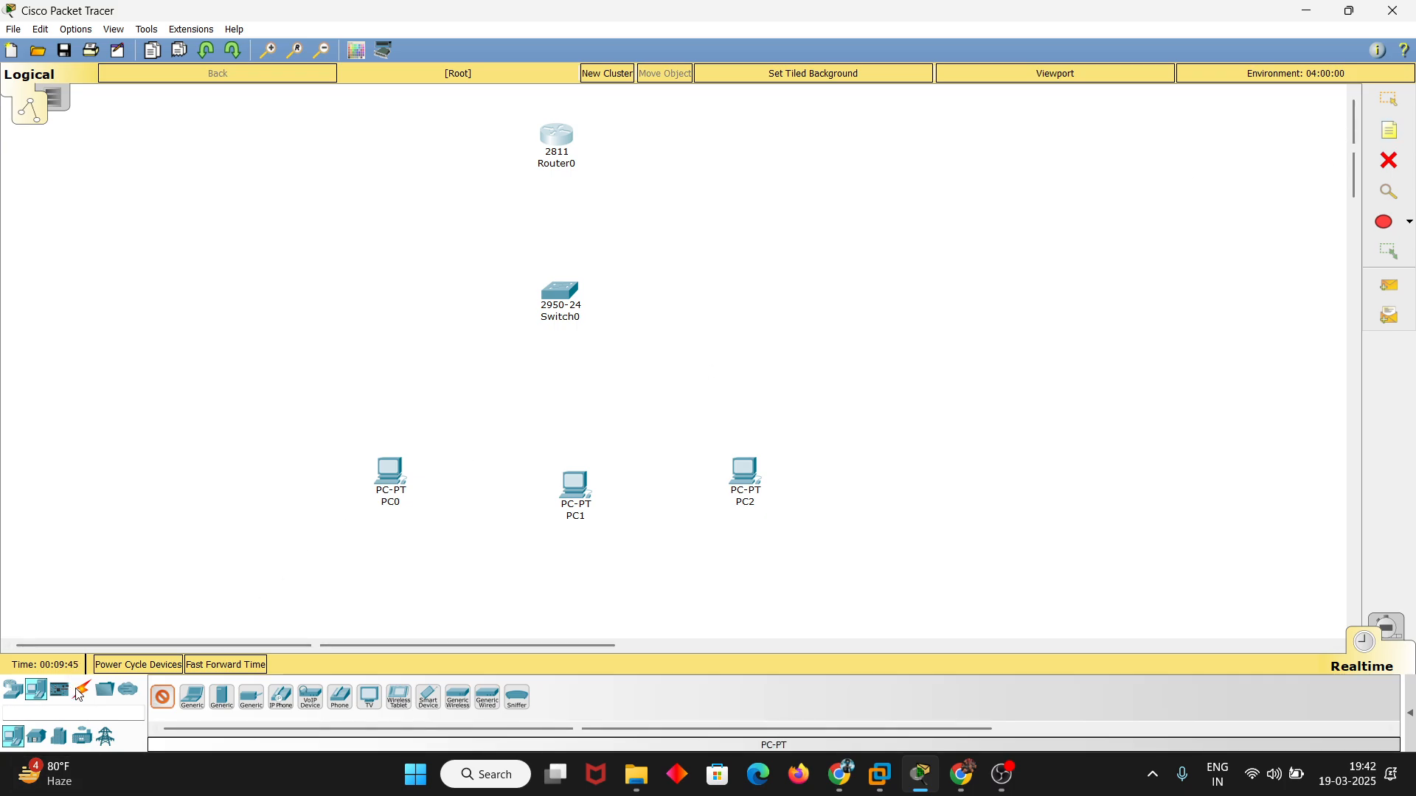
Connect the router to the switch using the automatically chosen connection type
click(82, 689)
click(163, 696)
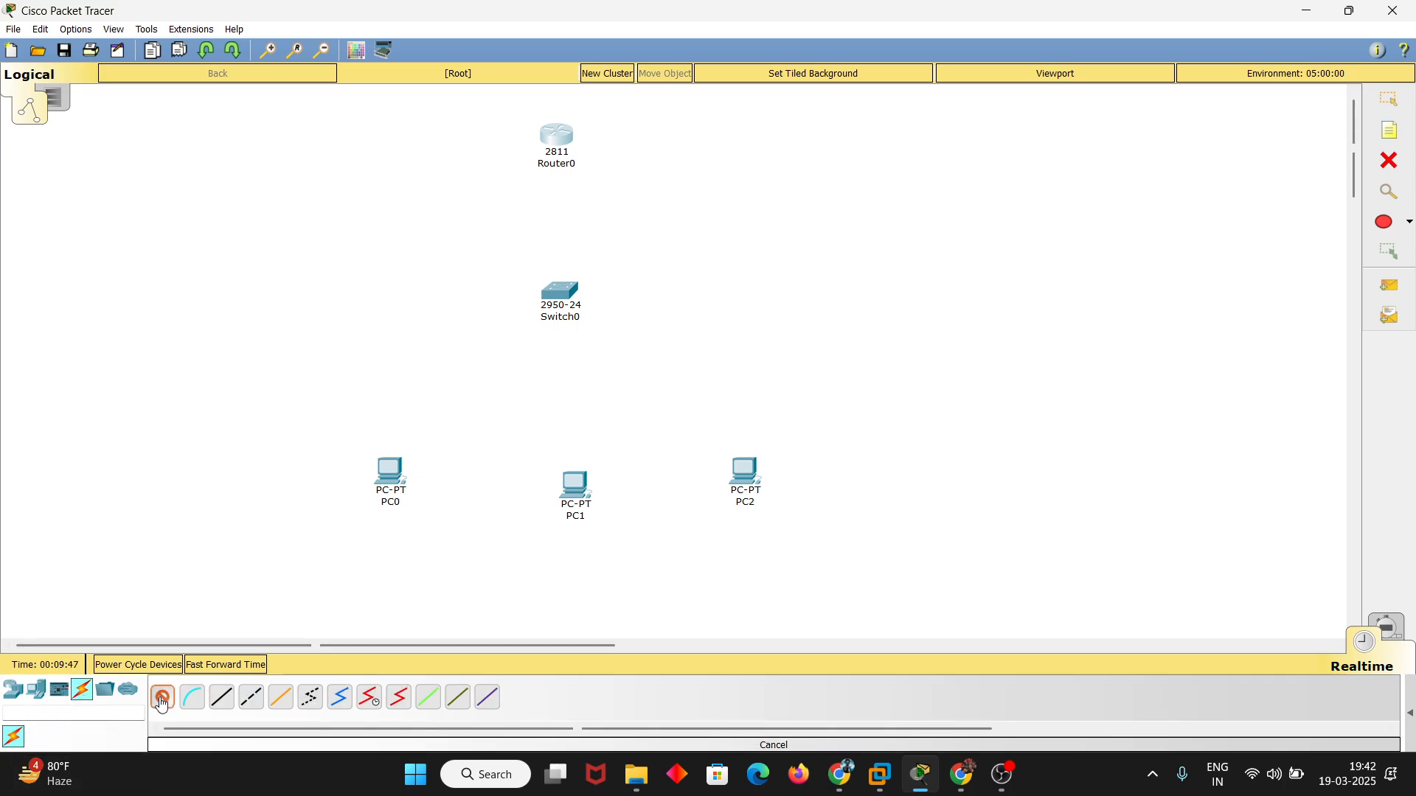
click(556, 137)
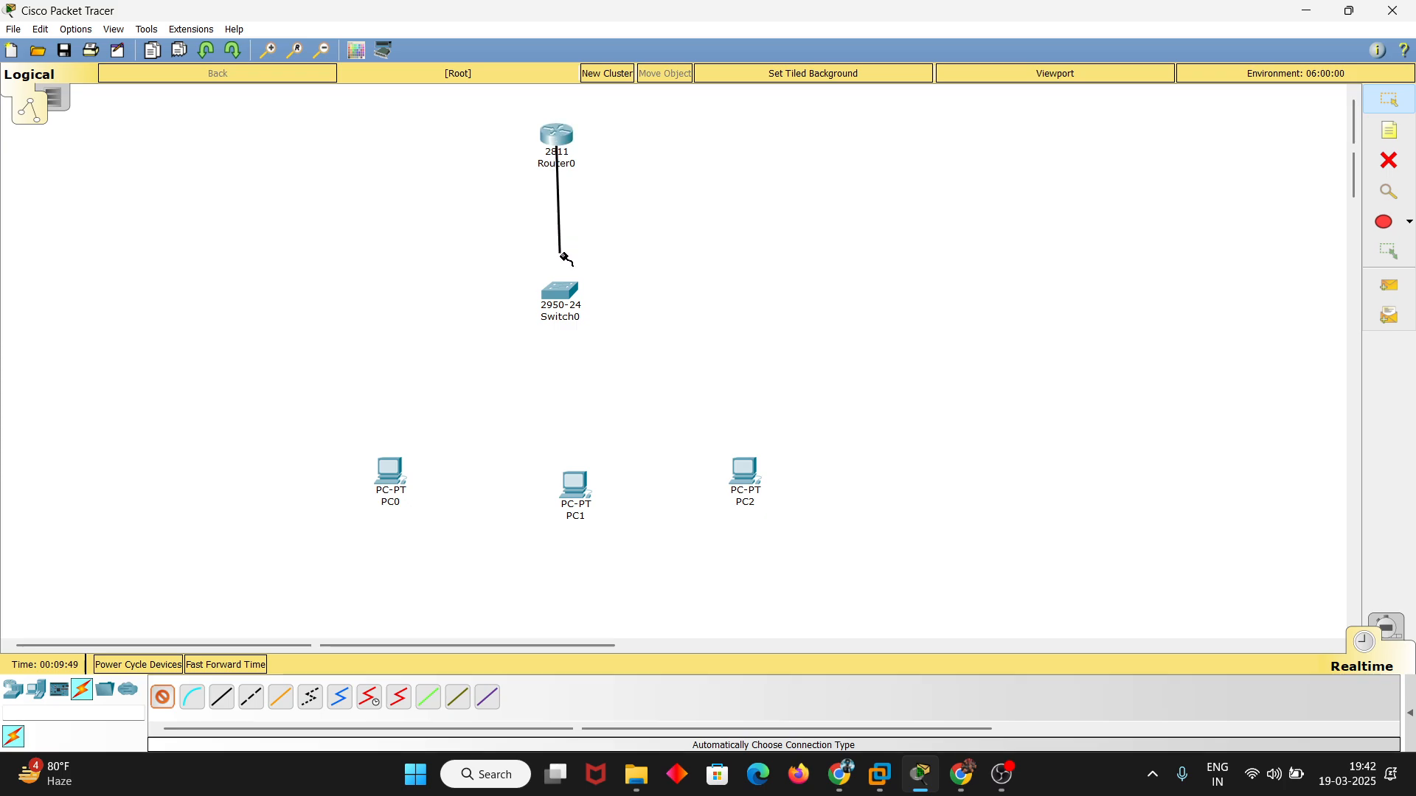
click(558, 291)
Connect PC0, PC1 and PC2 to the switch using the automatically chosen connection type
click(391, 483)
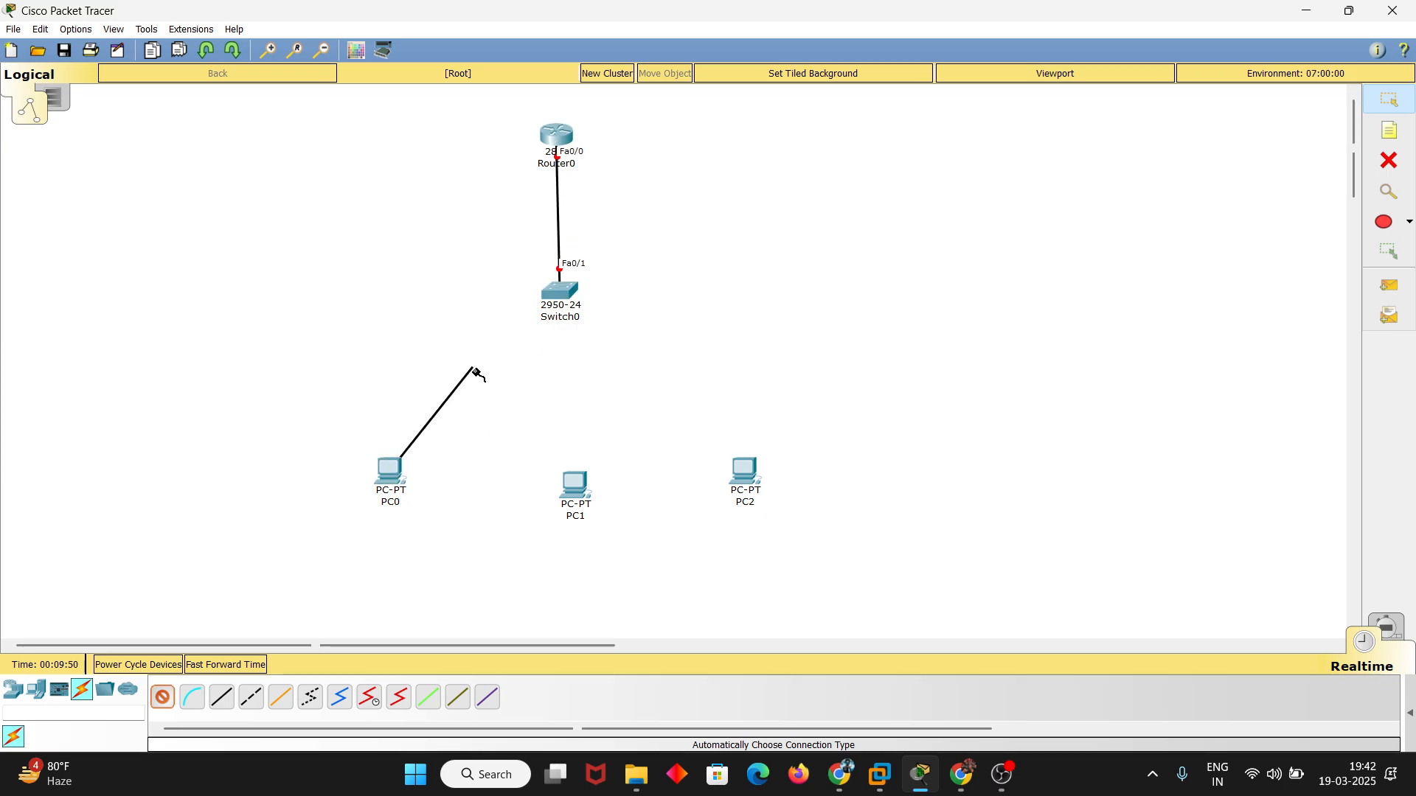
click(558, 293)
click(573, 480)
click(561, 293)
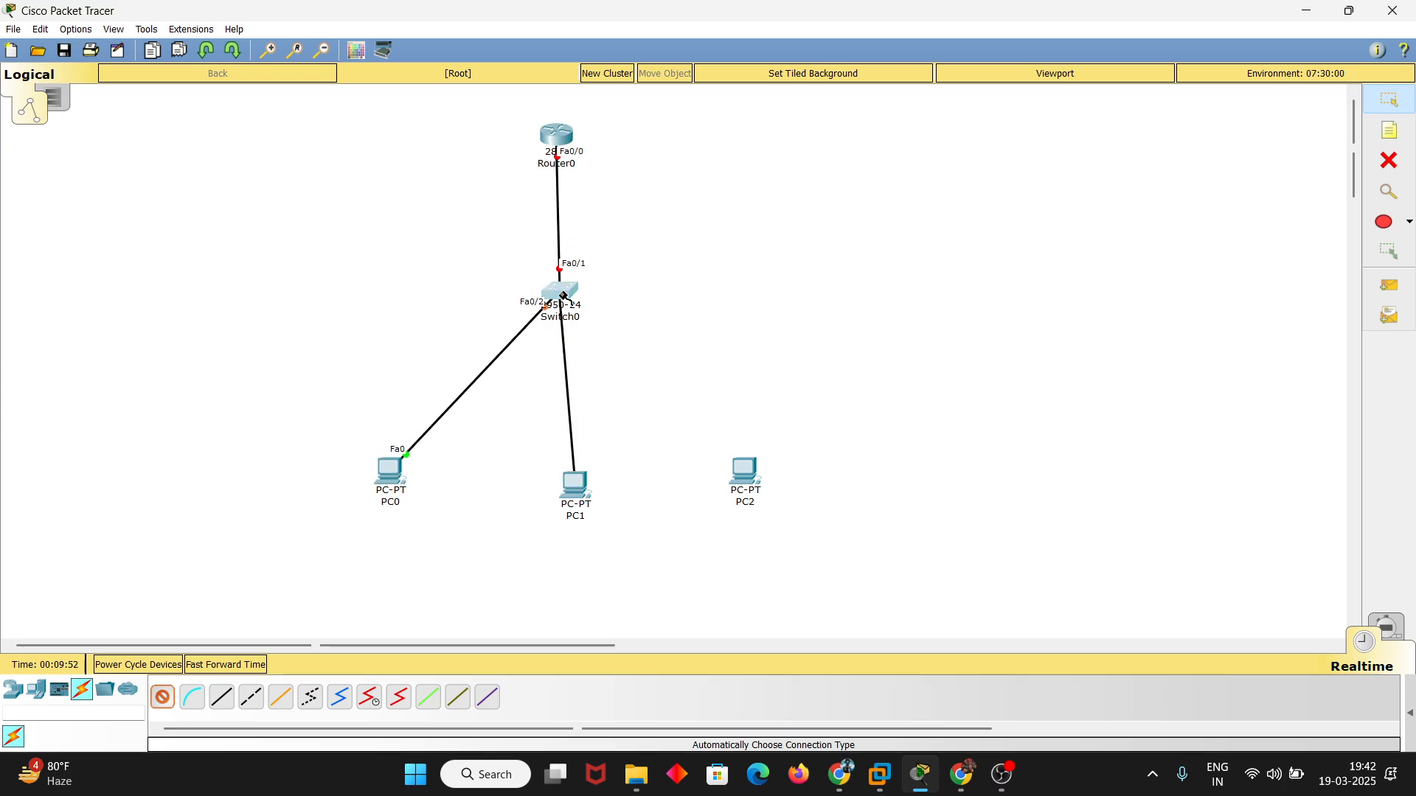
click(743, 475)
click(565, 293)
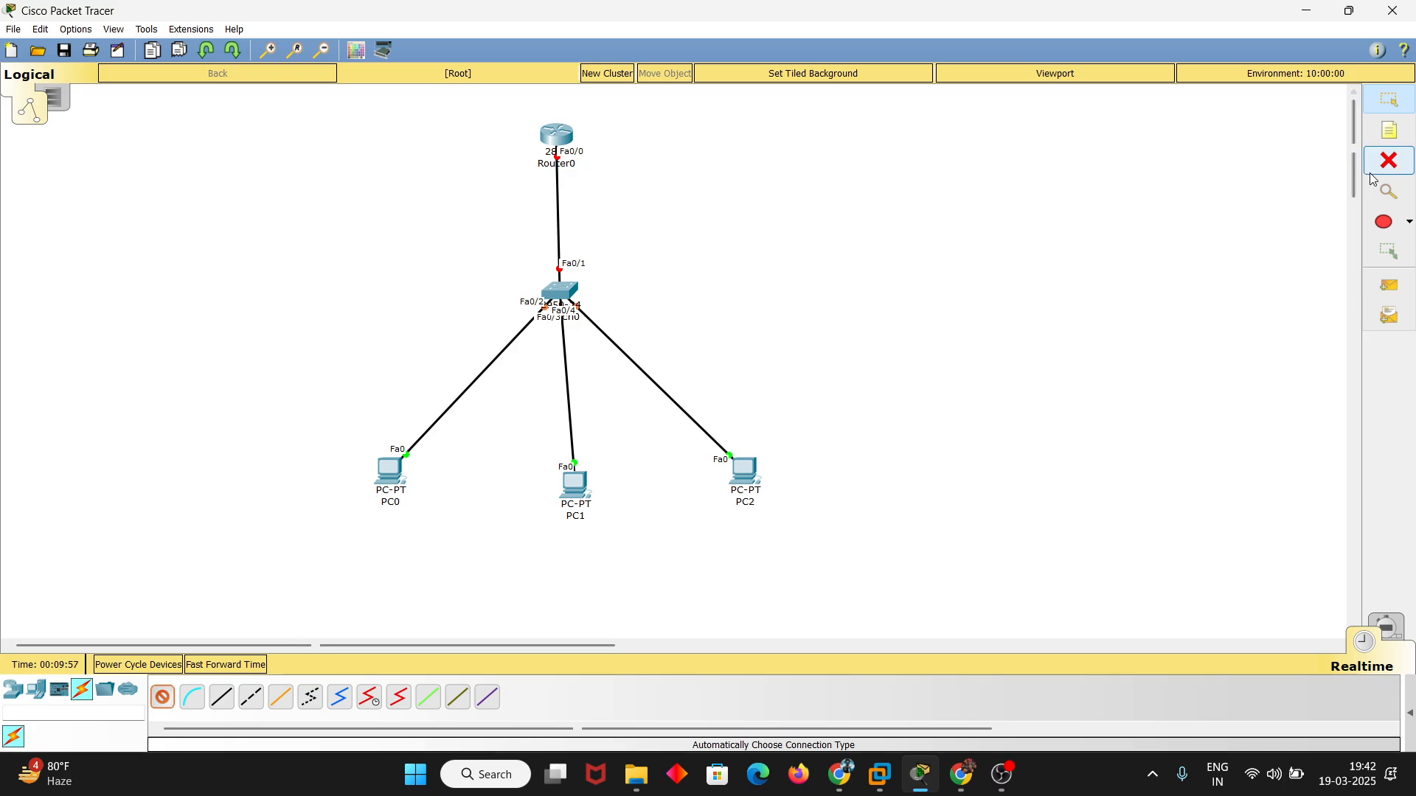
Add a note reading 192.168.1.1 and position it just above the router
click(1389, 130)
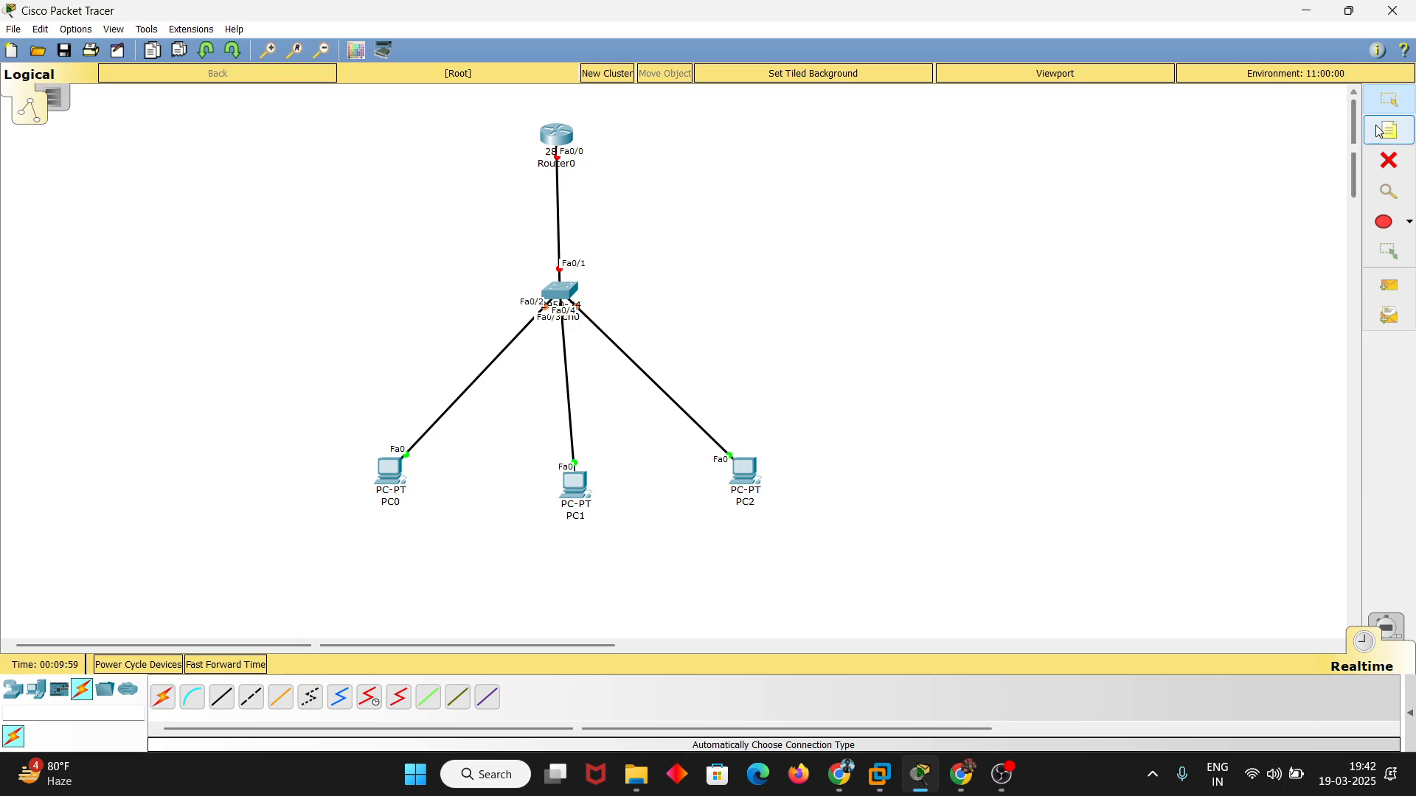
click(572, 111)
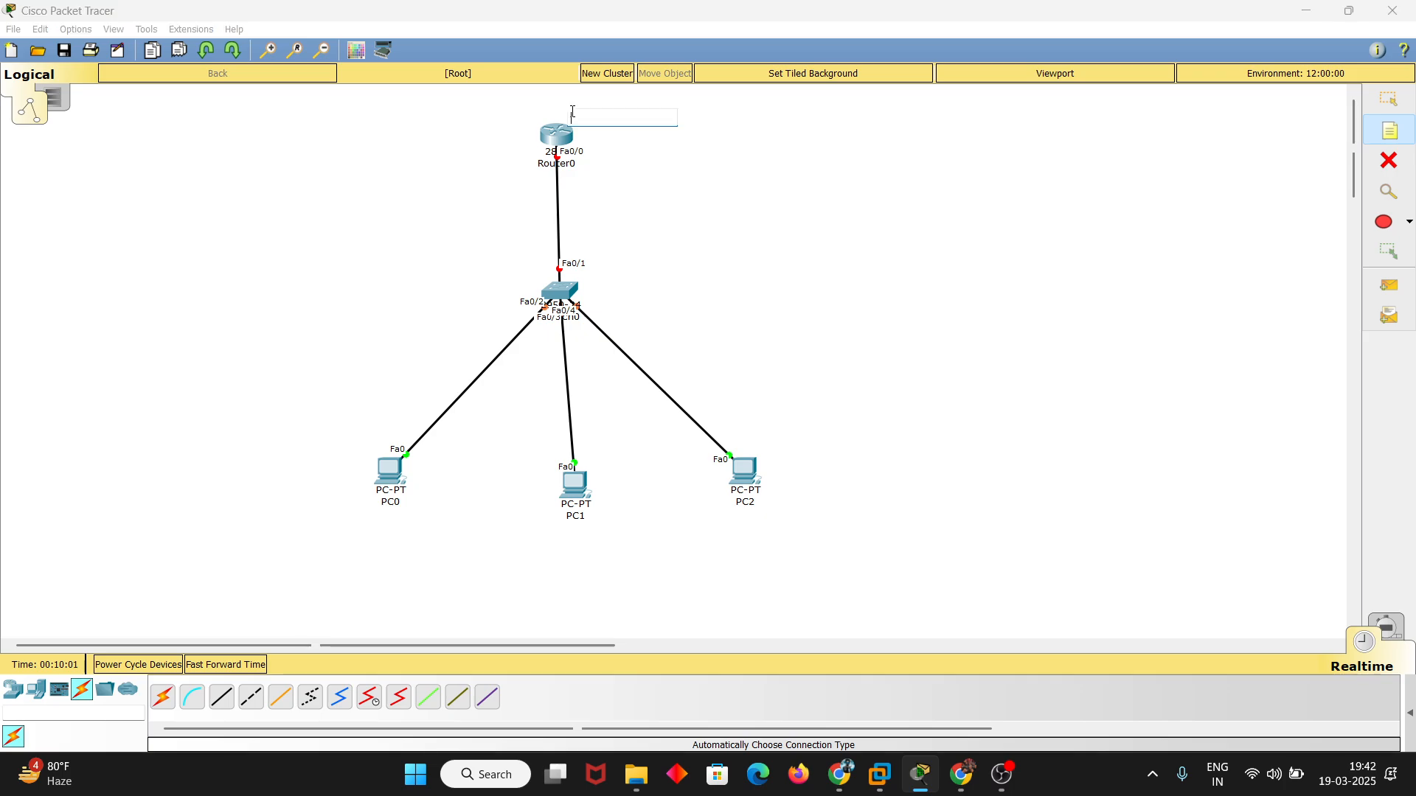
text(192.169)
key(BackSpace)
text(8.1.1)
click(1388, 98)
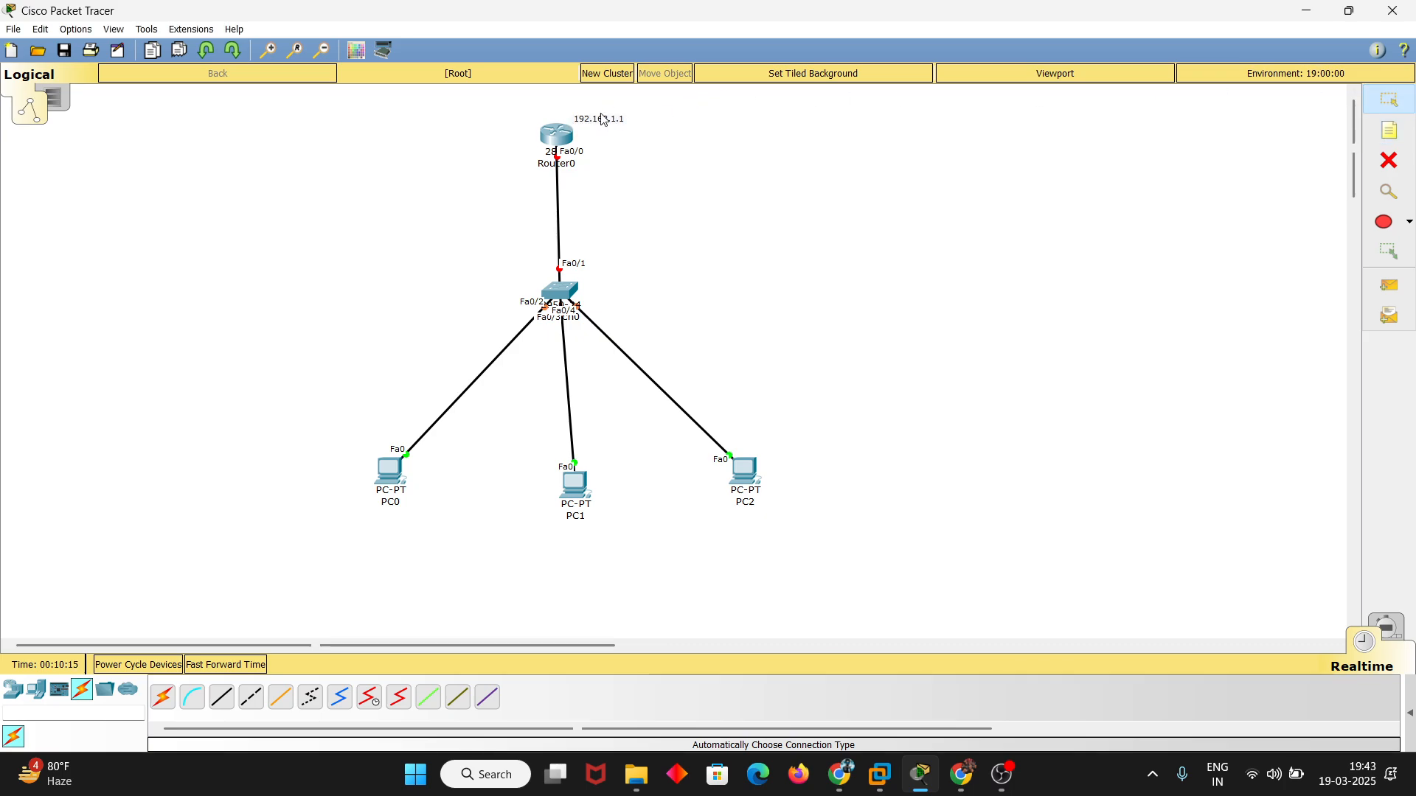
drag(603, 119, 571, 114)
Open Router0's command line beside the topology and answer no to the initial configuration dialog
mouse_move(560, 140)
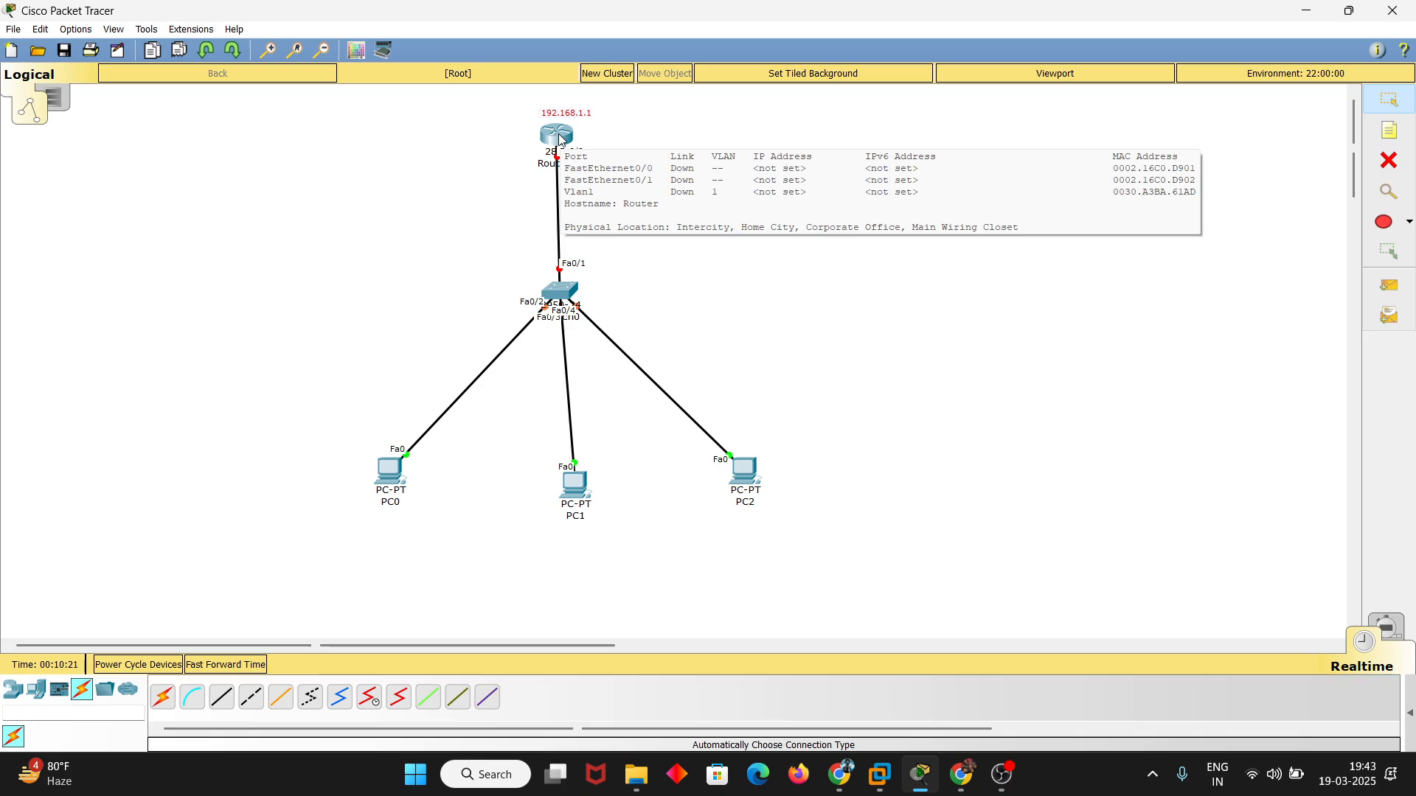
click(561, 140)
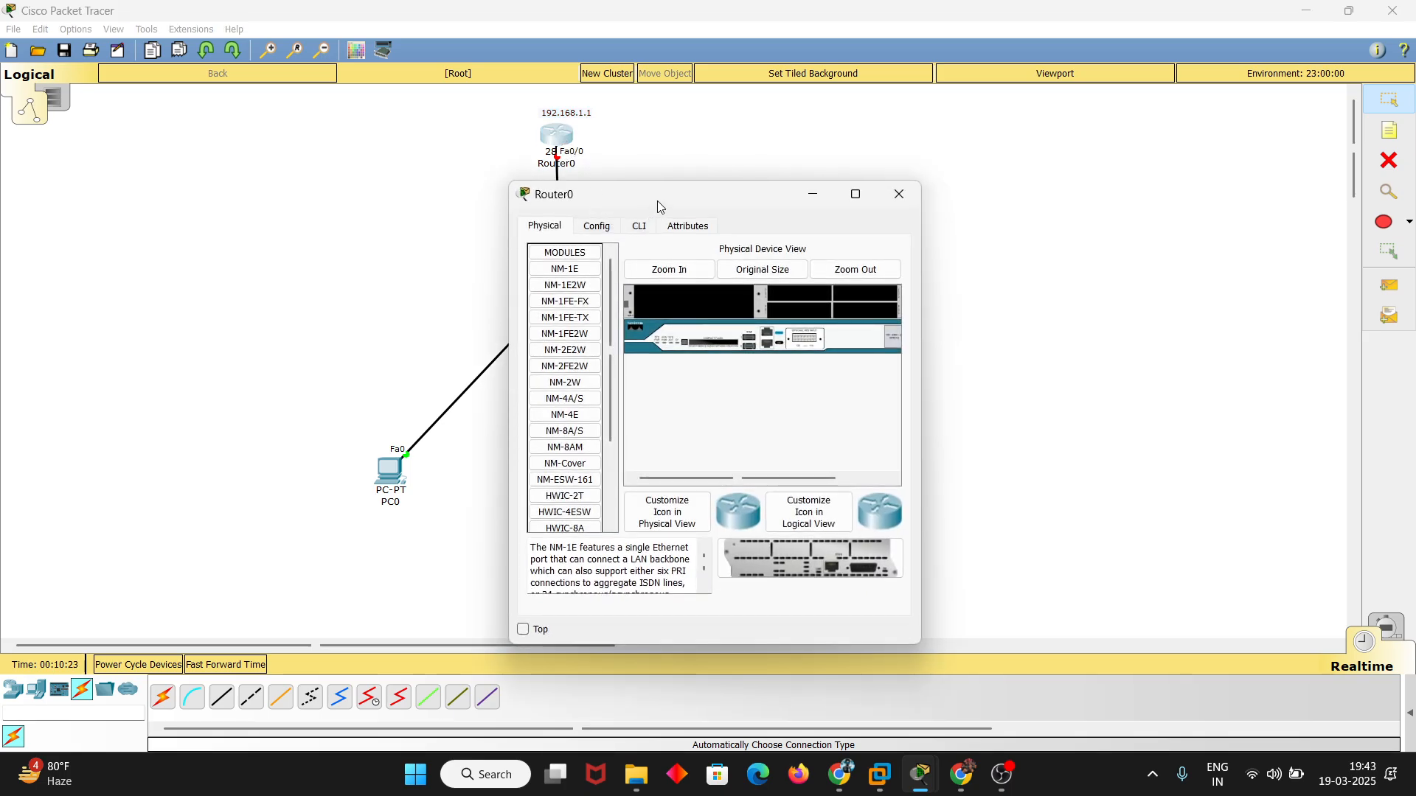
drag(657, 200, 941, 133)
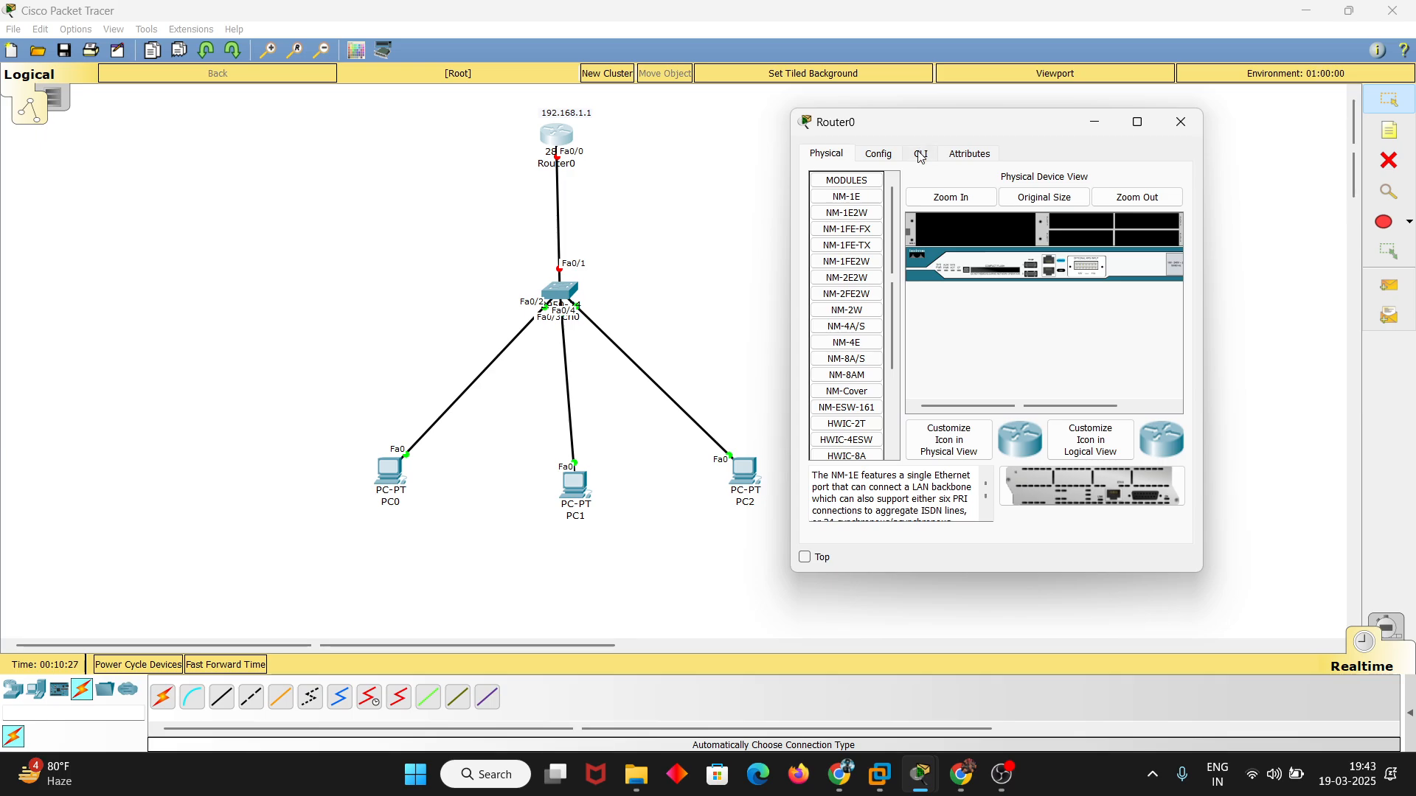
click(921, 155)
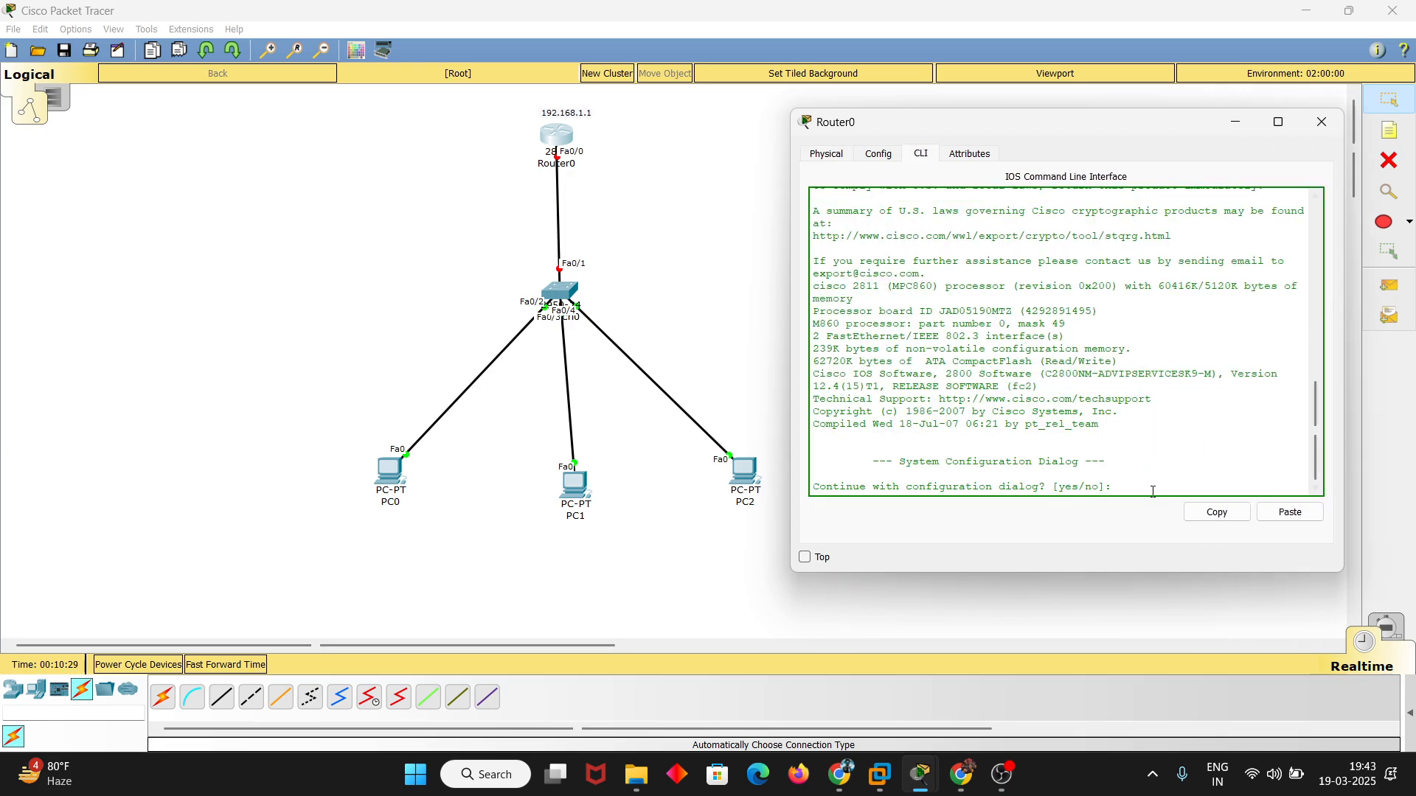
text(no)
key(Return)
Enter privileged mode with enable, and global configuration mode with configure terminal, on Router0
key(Return)
key(Return)
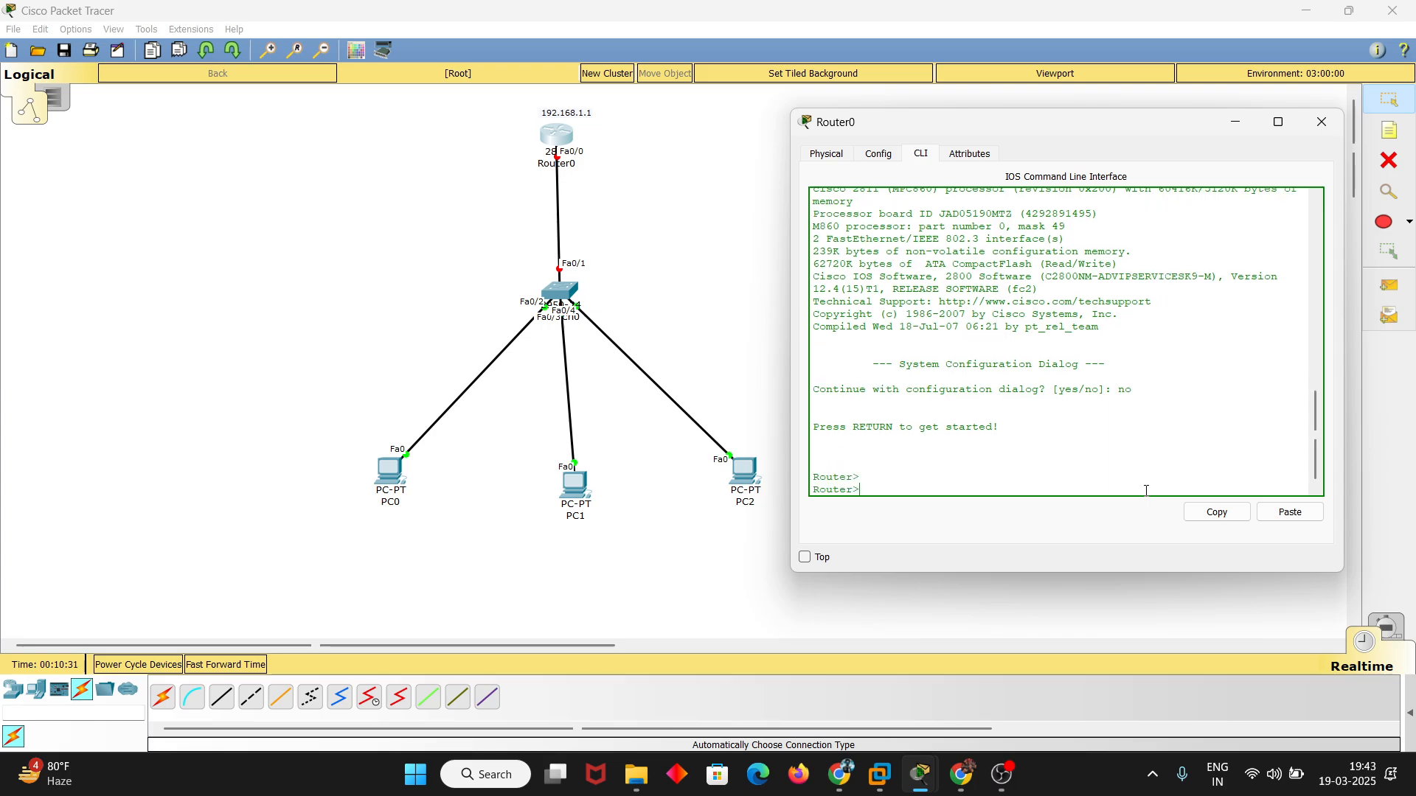
text(en)
key(Tab)
key(Return)
text(confi)
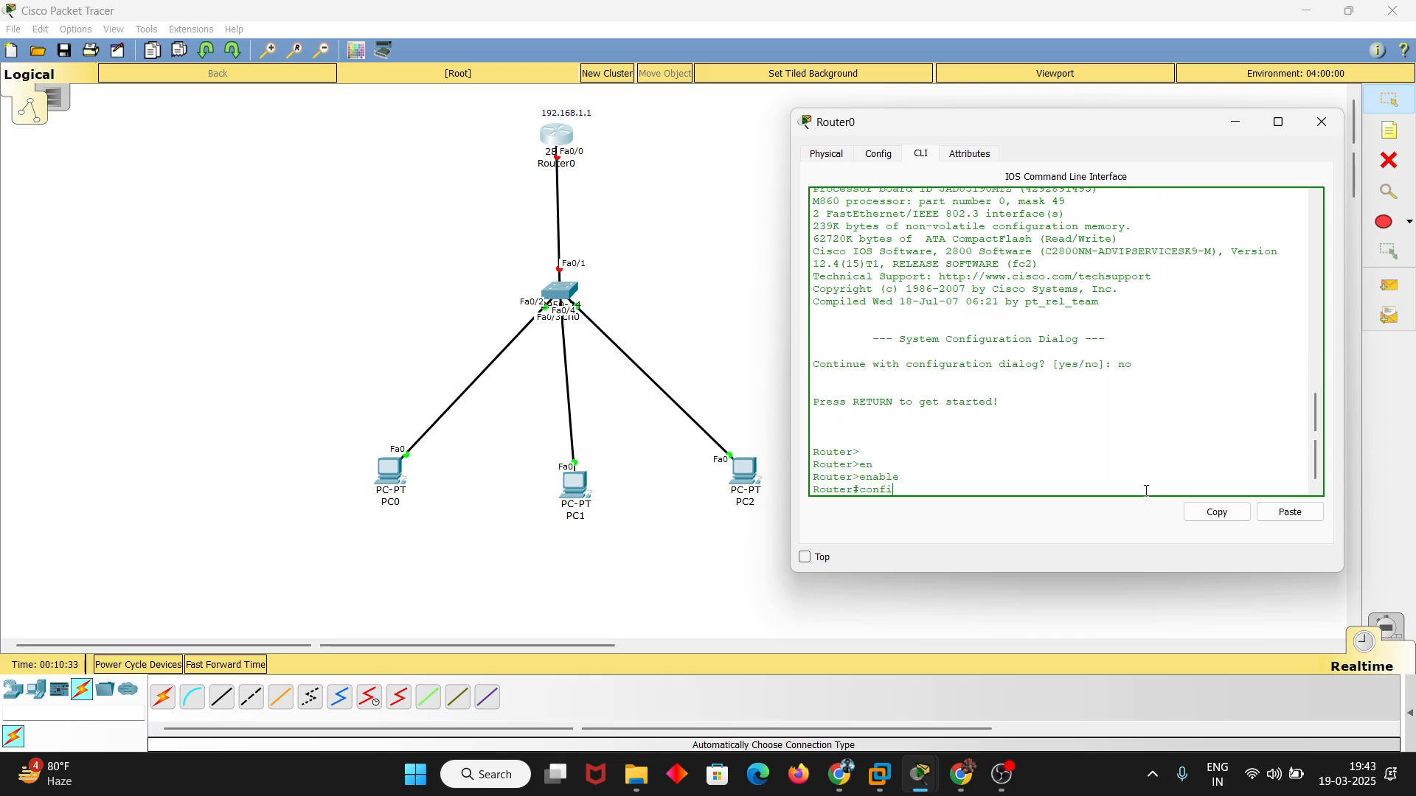
key(Tab)
text(ter)
key(Return)
key(Return)
key(Return)
key(Return)
key(Return)
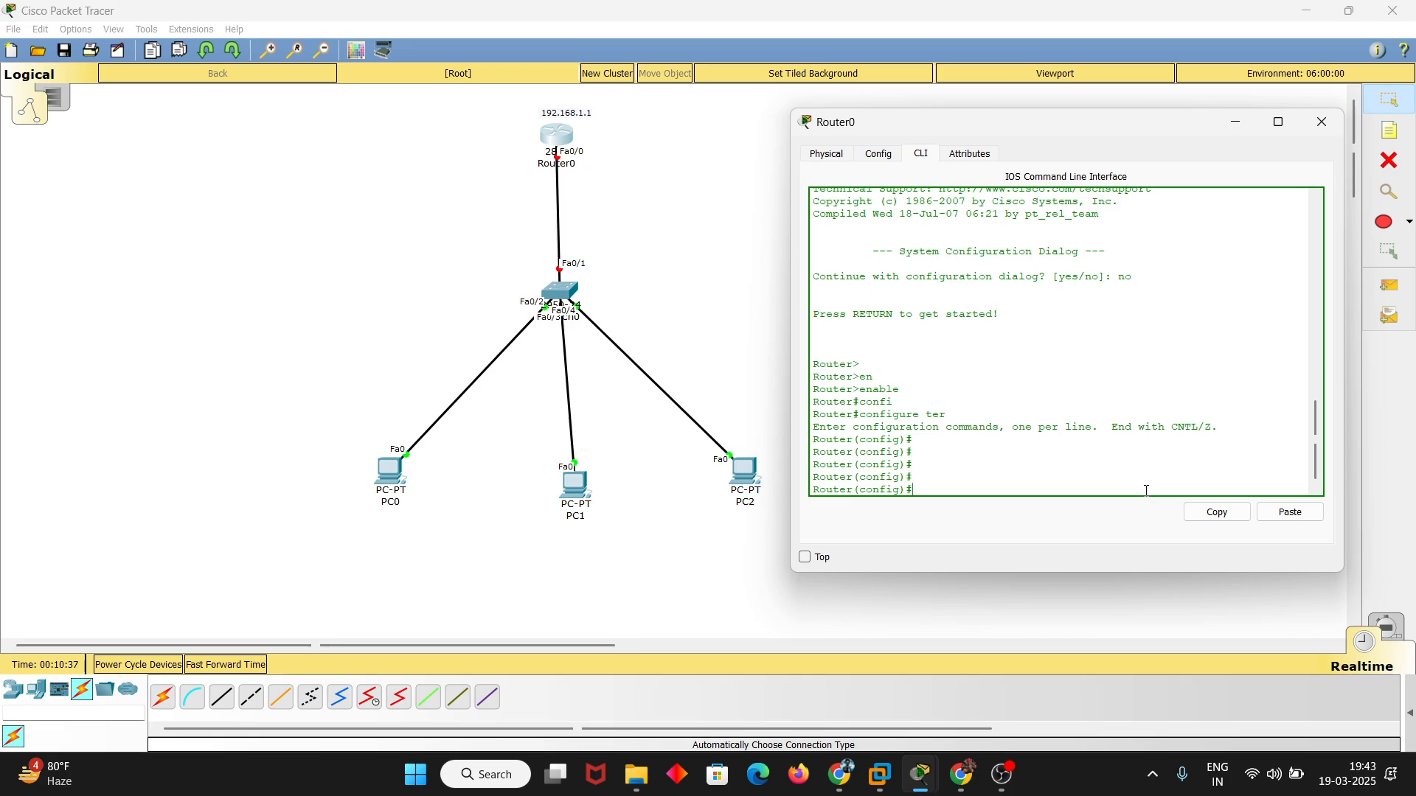
Enter interface configuration mode for fastEthernet 0/0 on the router
text(inter)
key(Tab)
text(fas)
key(Tab)
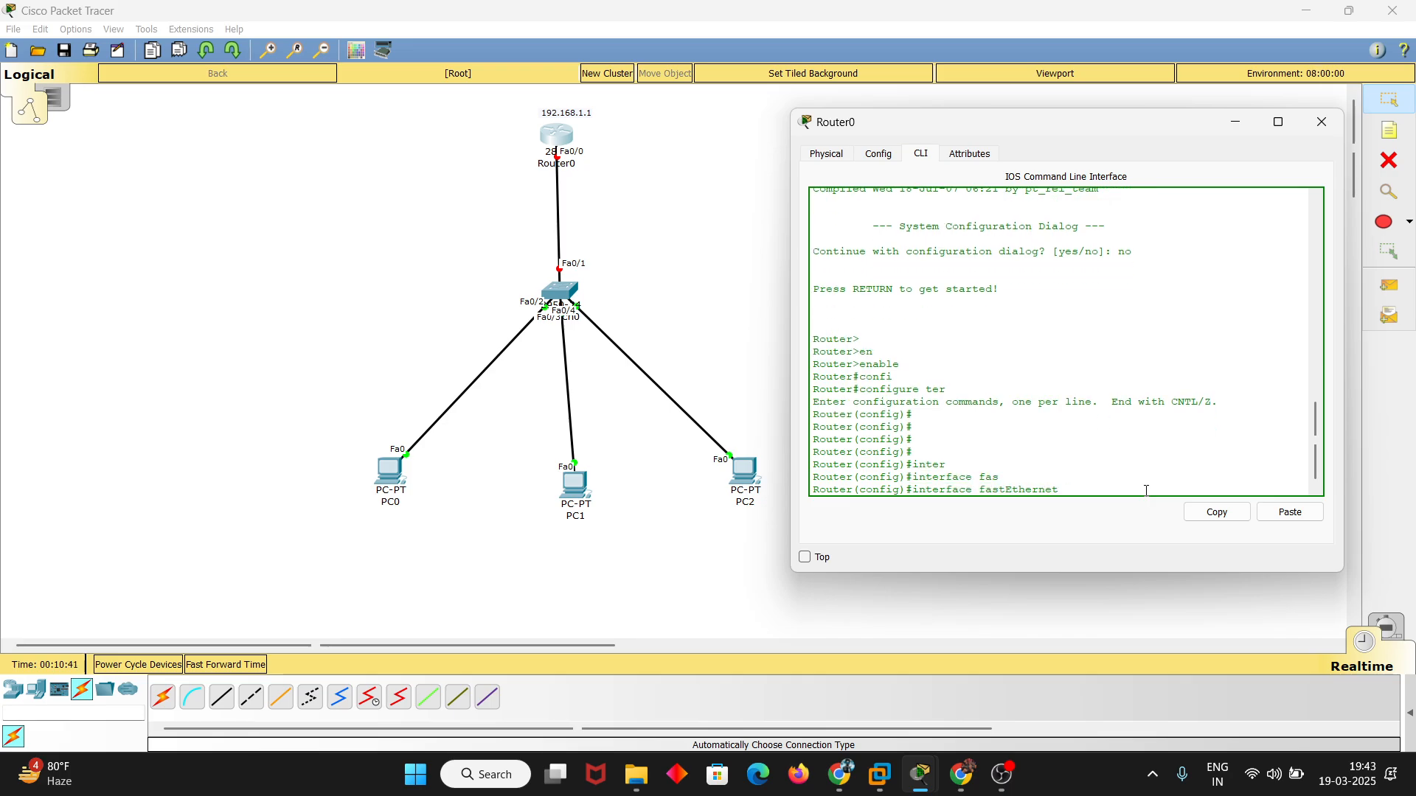
text(0/0)
key(Return)
key(Return)
key(Return)
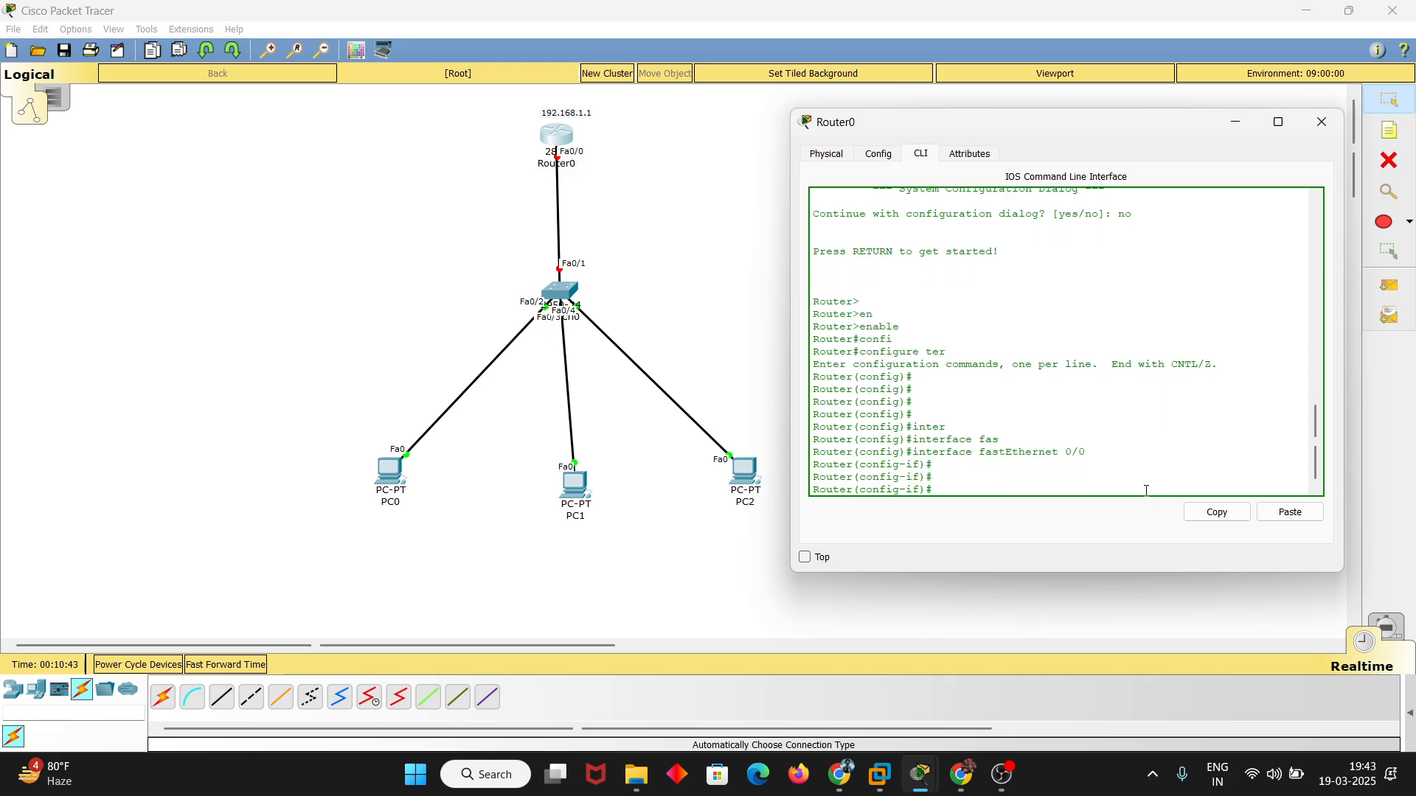
Assign IP address 192.168.1.1 with subnet mask 255.255.255.0 to the router's fastEthernet 0/0 interface
text(ip add)
key(BackSpace)
key(BackSpace)
text(add)
key(Tab)
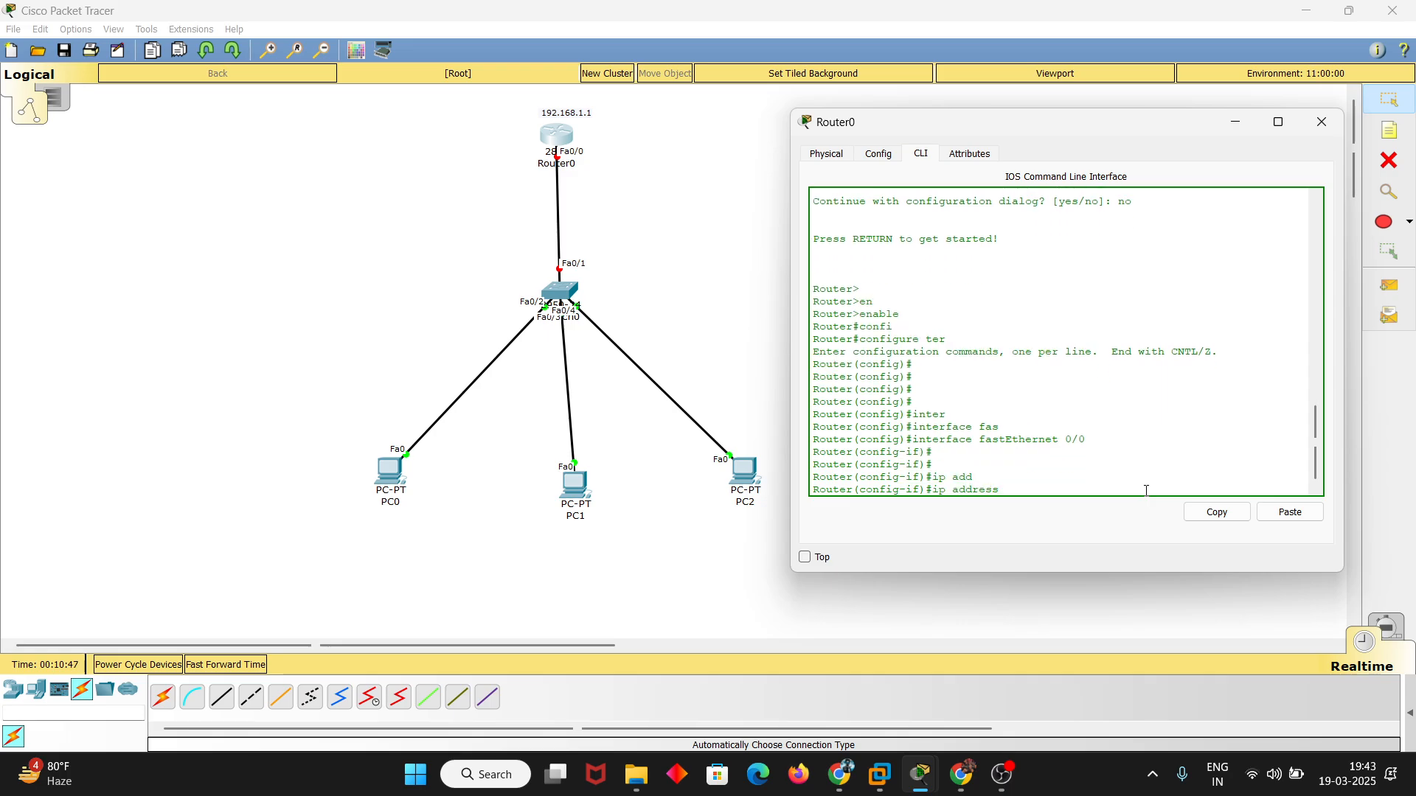
text(192.168.1.1 255.255.255.0)
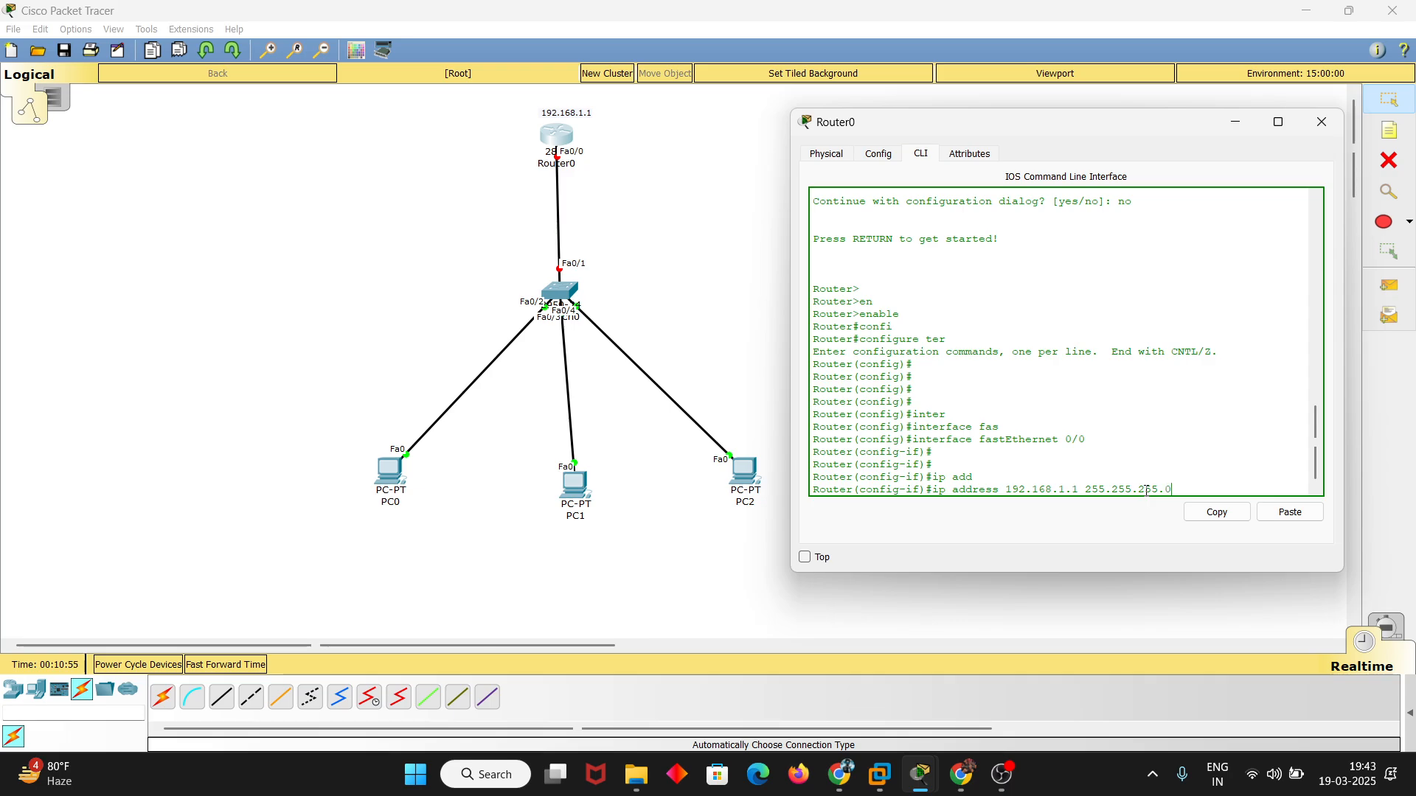
key(Return)
key(Return)
Bring up fastEthernet 0/0 with no shutdown and exit to global configuration mode
text(no sh)
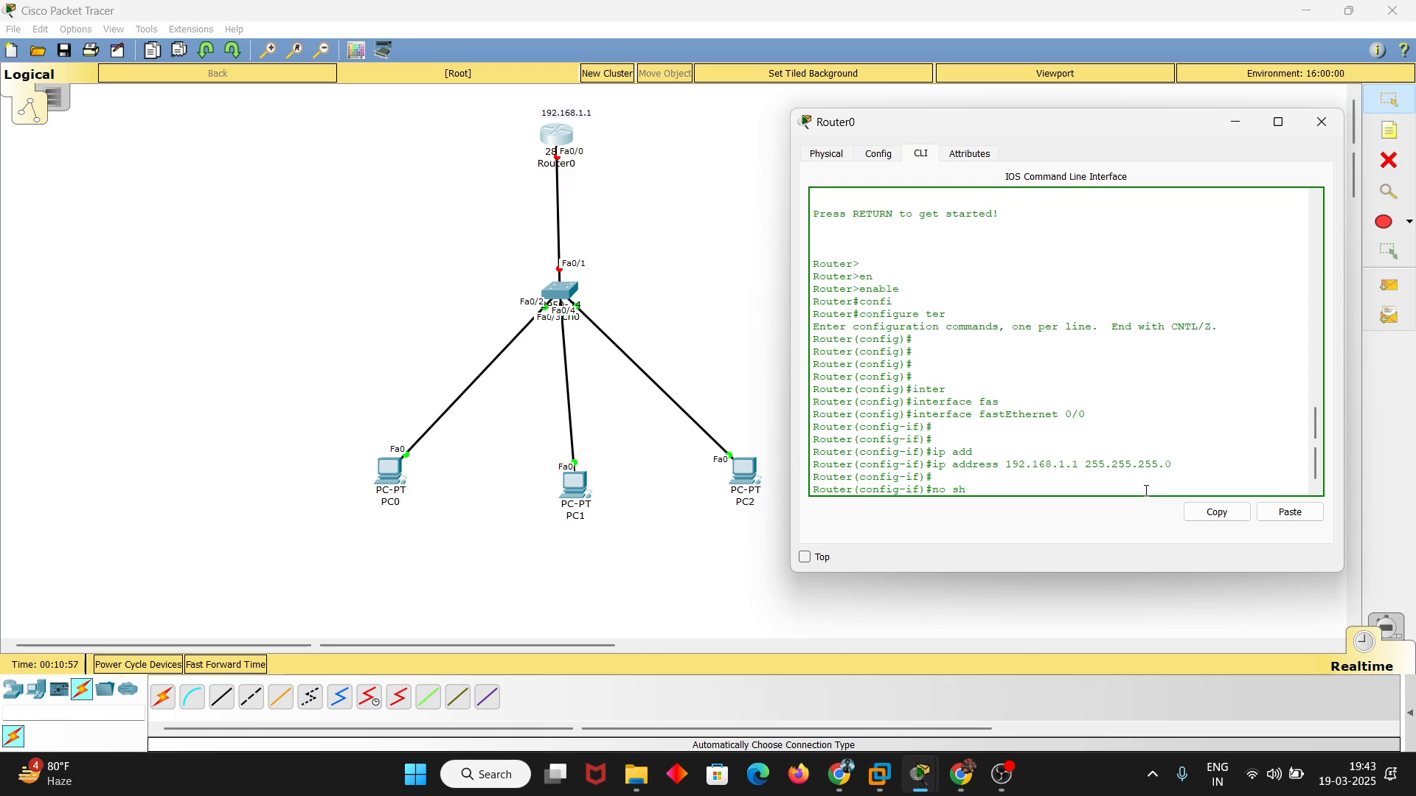
text(utfown)
key(Return)
key(Return)
key(Return)
key(Return)
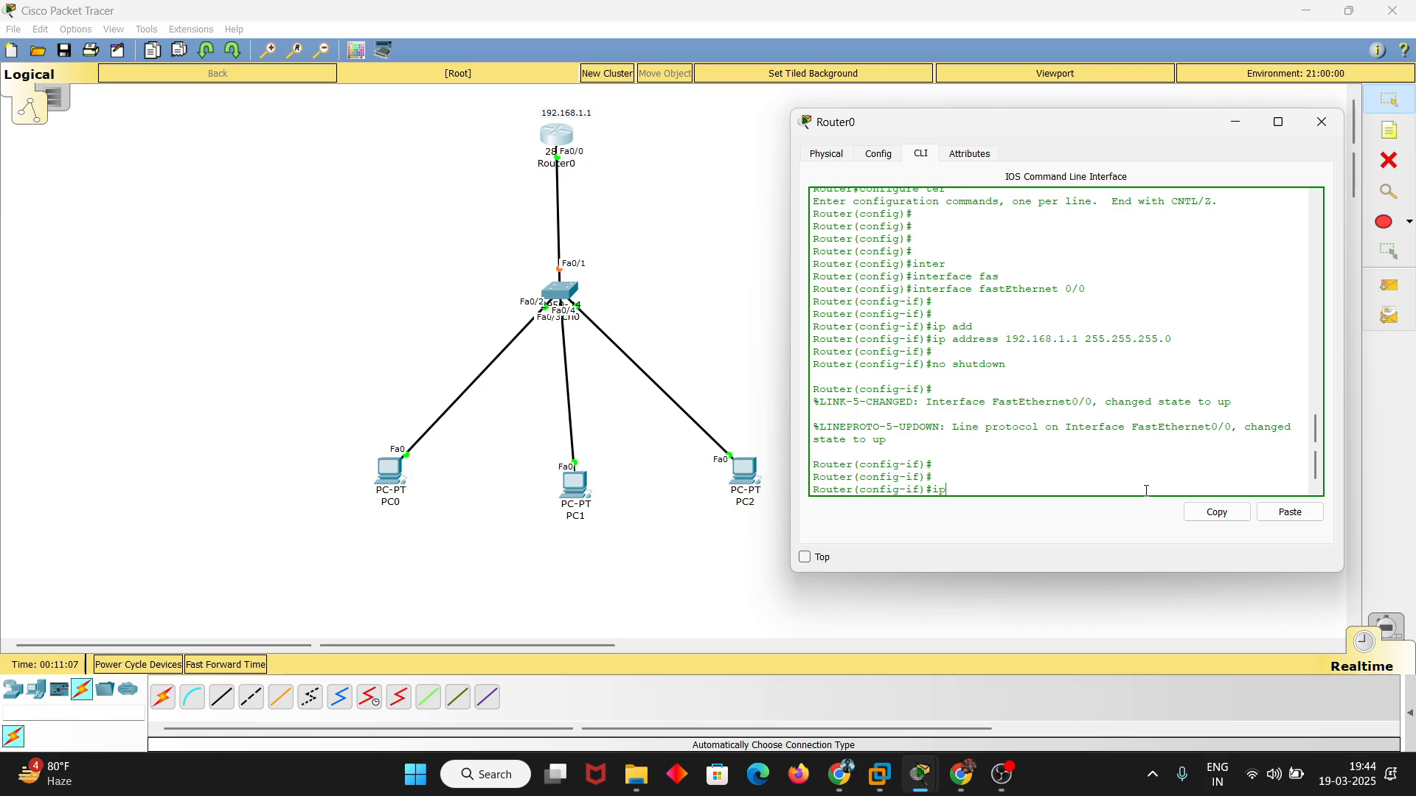
text(exit)
key(Return)
key(Return)
key(Return)
key(Return)
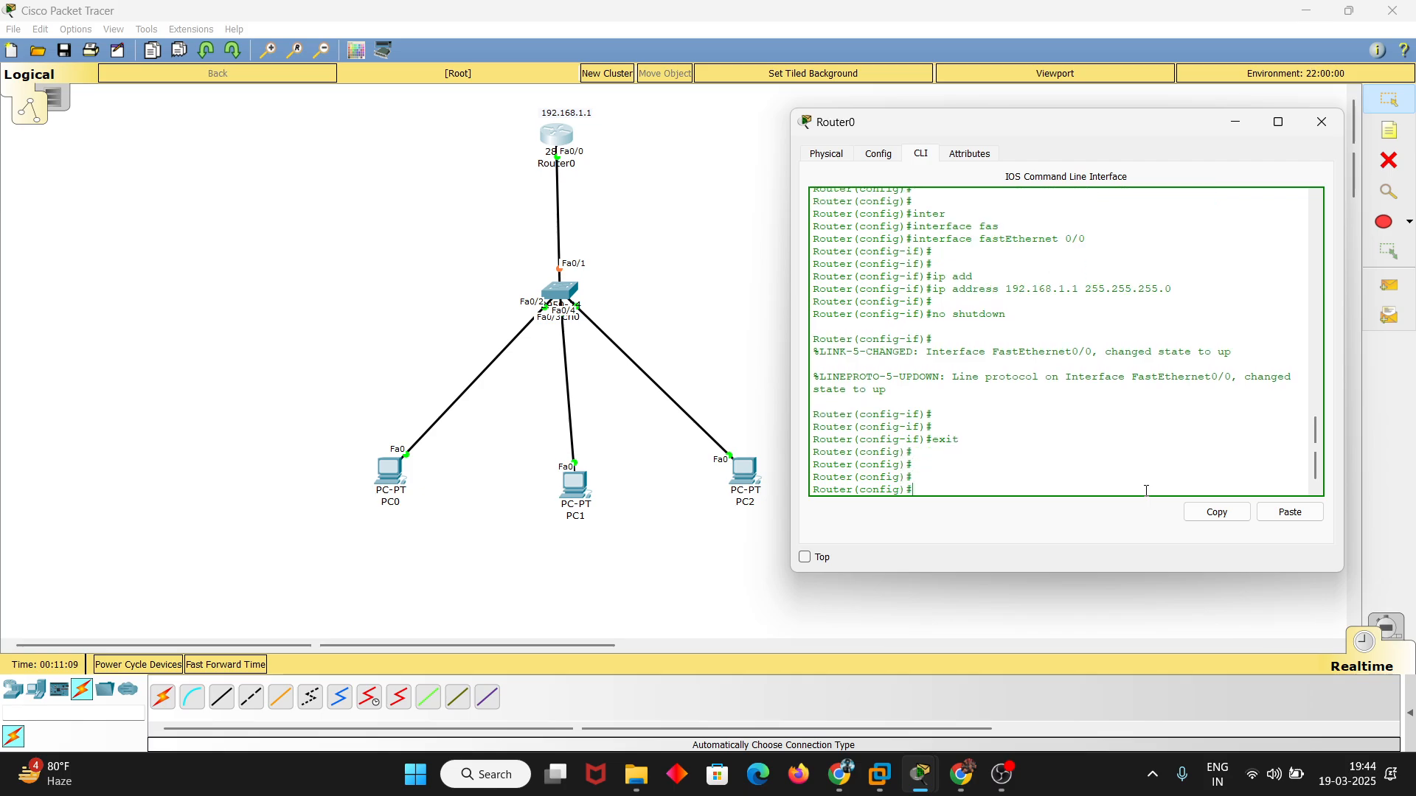
Create a DHCP pool named mypool on the router with ip dhcp pool
text(ip d)
key(Tab)
text(h)
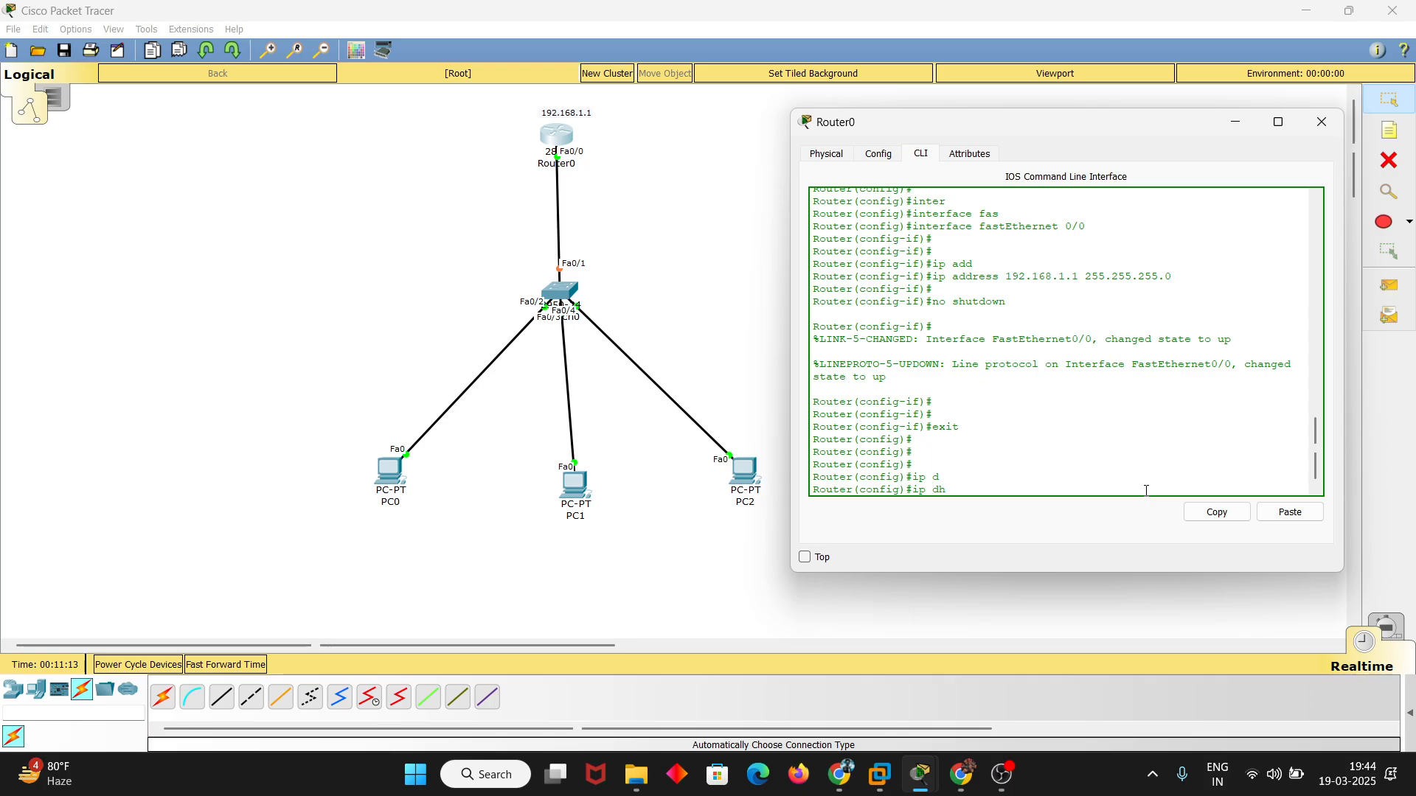
key(Tab)
text(poo)
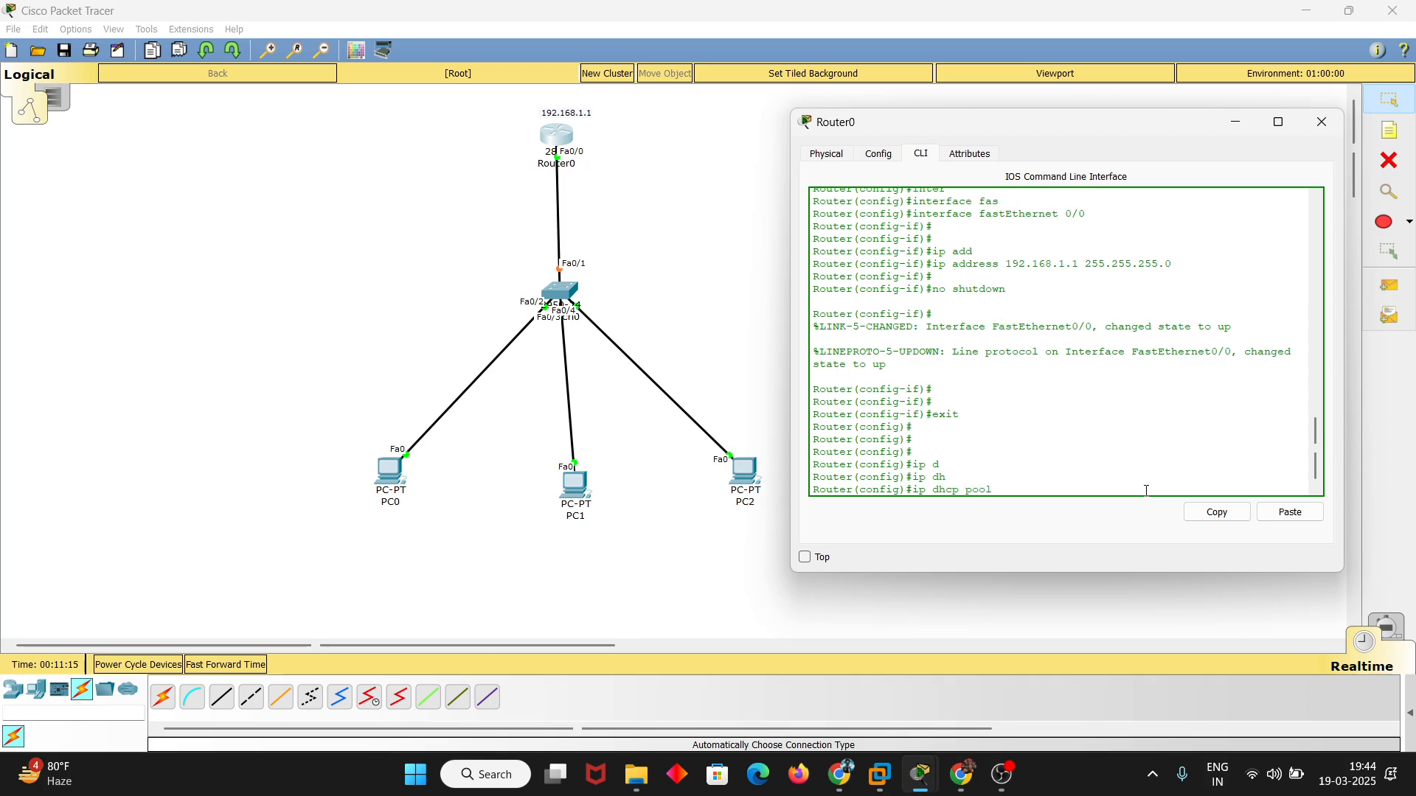
text(l mypool)
key(Return)
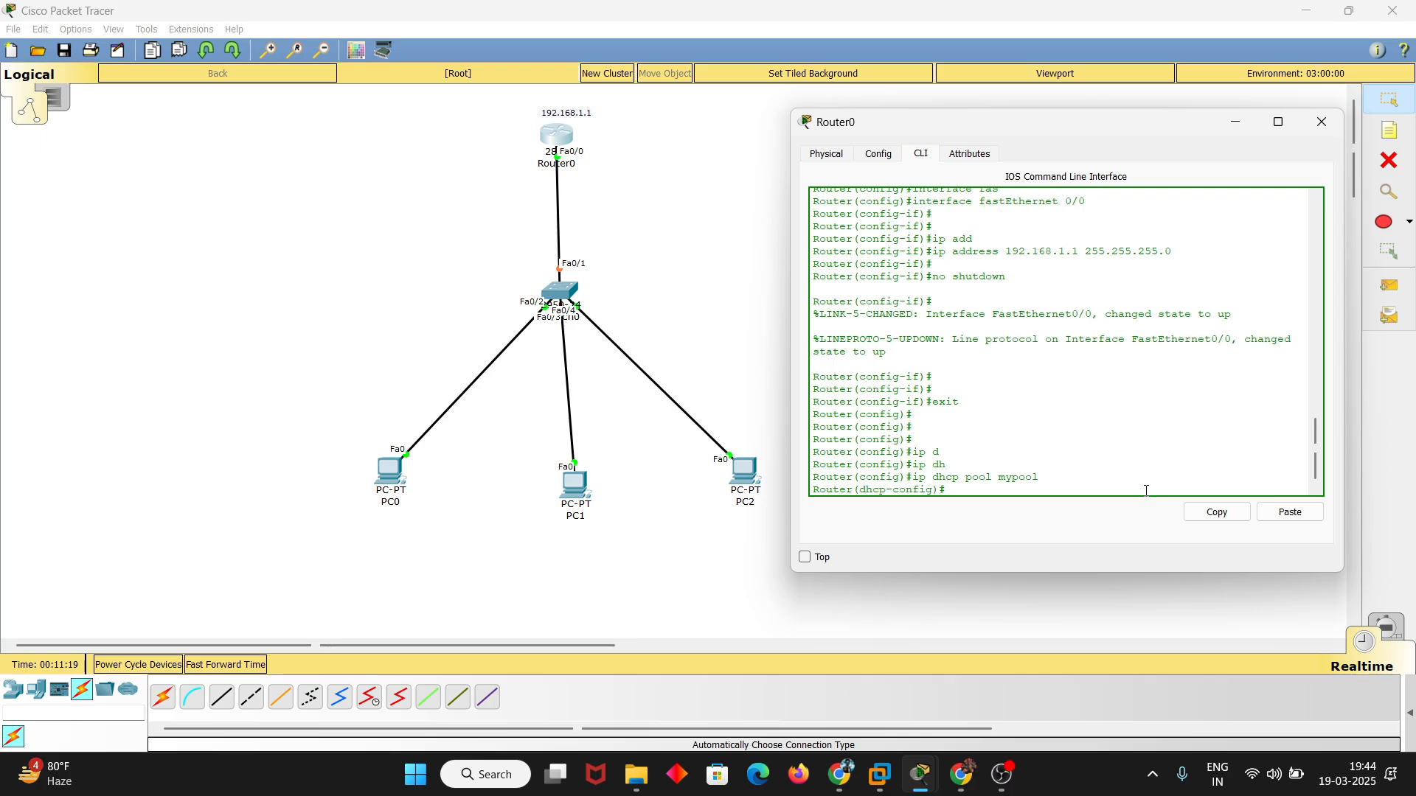
key(Return)
key(Return)
key(Return)
Set the DHCP pool's network to 192.168.1.0 with subnet mask 255.255.255.0
text(netw)
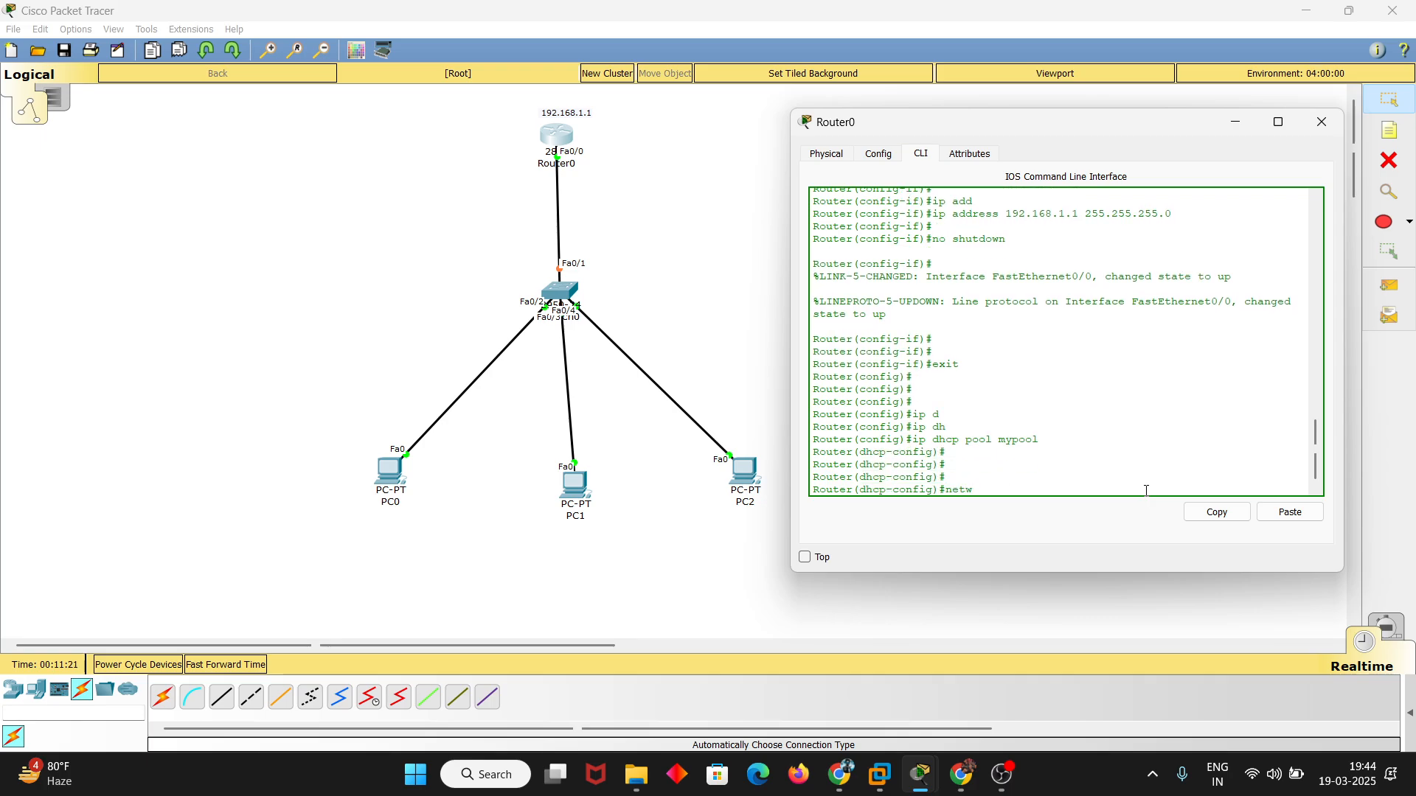
key(Tab)
text(19)
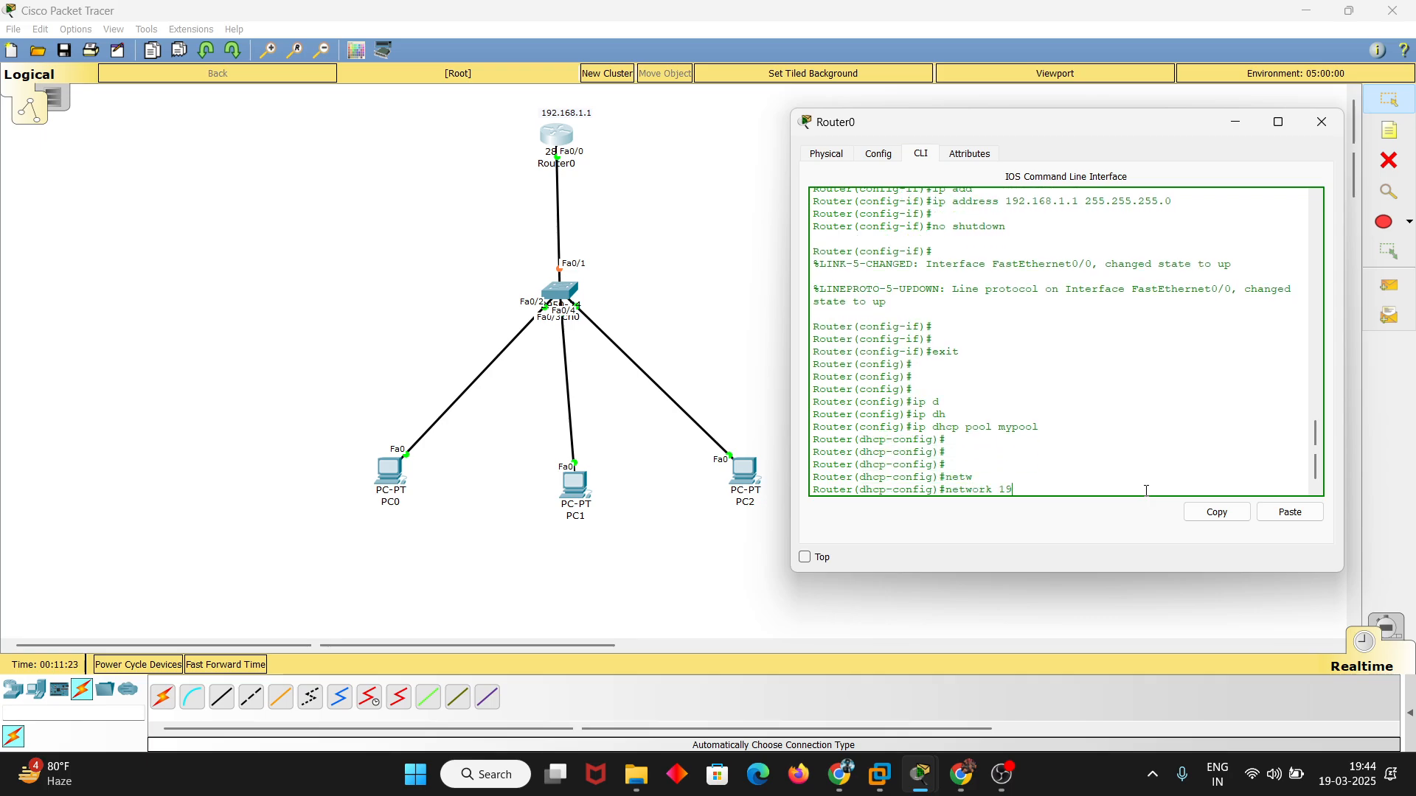
text(2.168.)
text(1.0 155)
text(.1)
key(BackSpace)
key(BackSpace)
key(BackSpace)
key(BackSpace)
key(BackSpace)
text(255.255.255.0)
key(Return)
key(Return)
Set the DHCP pool's default router to 192.168.1.1
text(def)
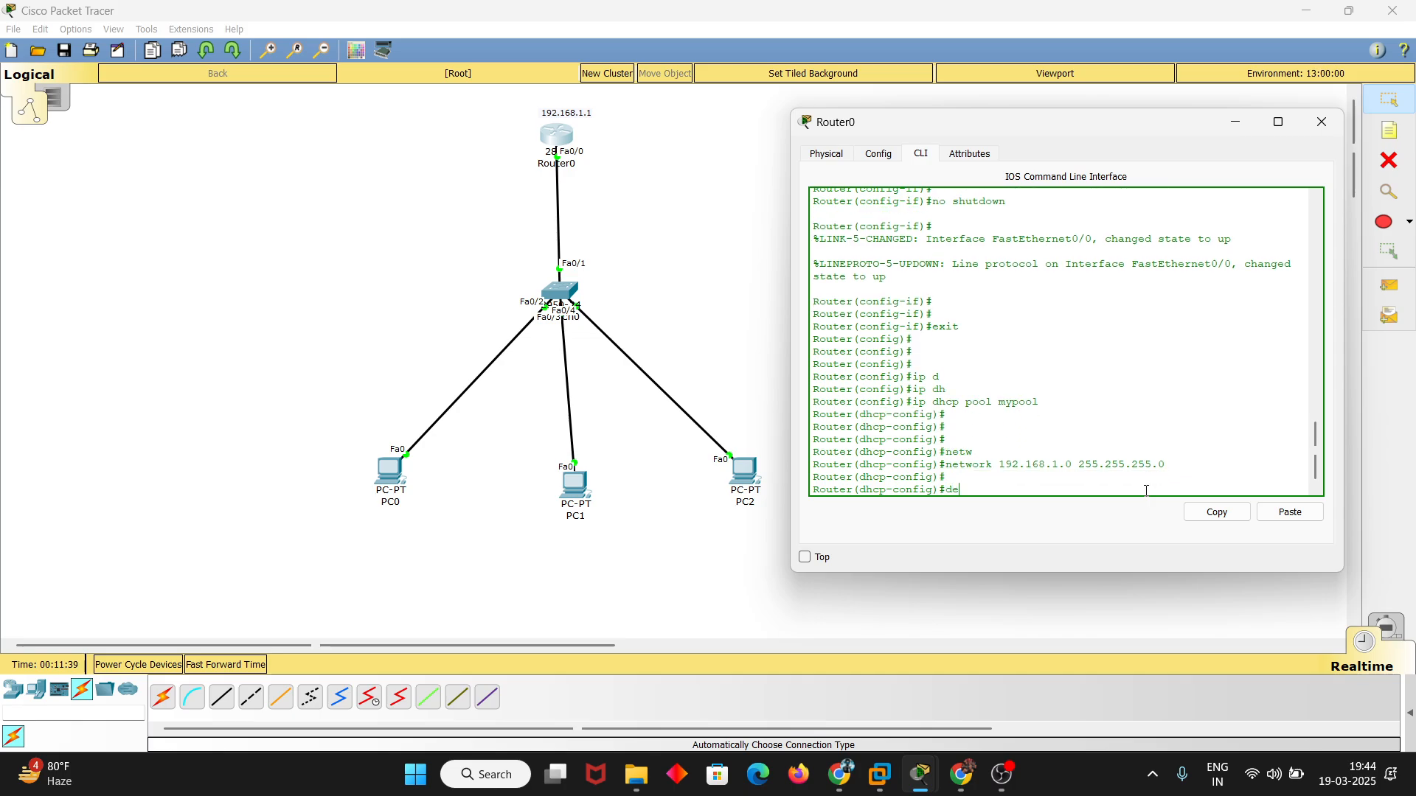
key(Tab)
text(1)
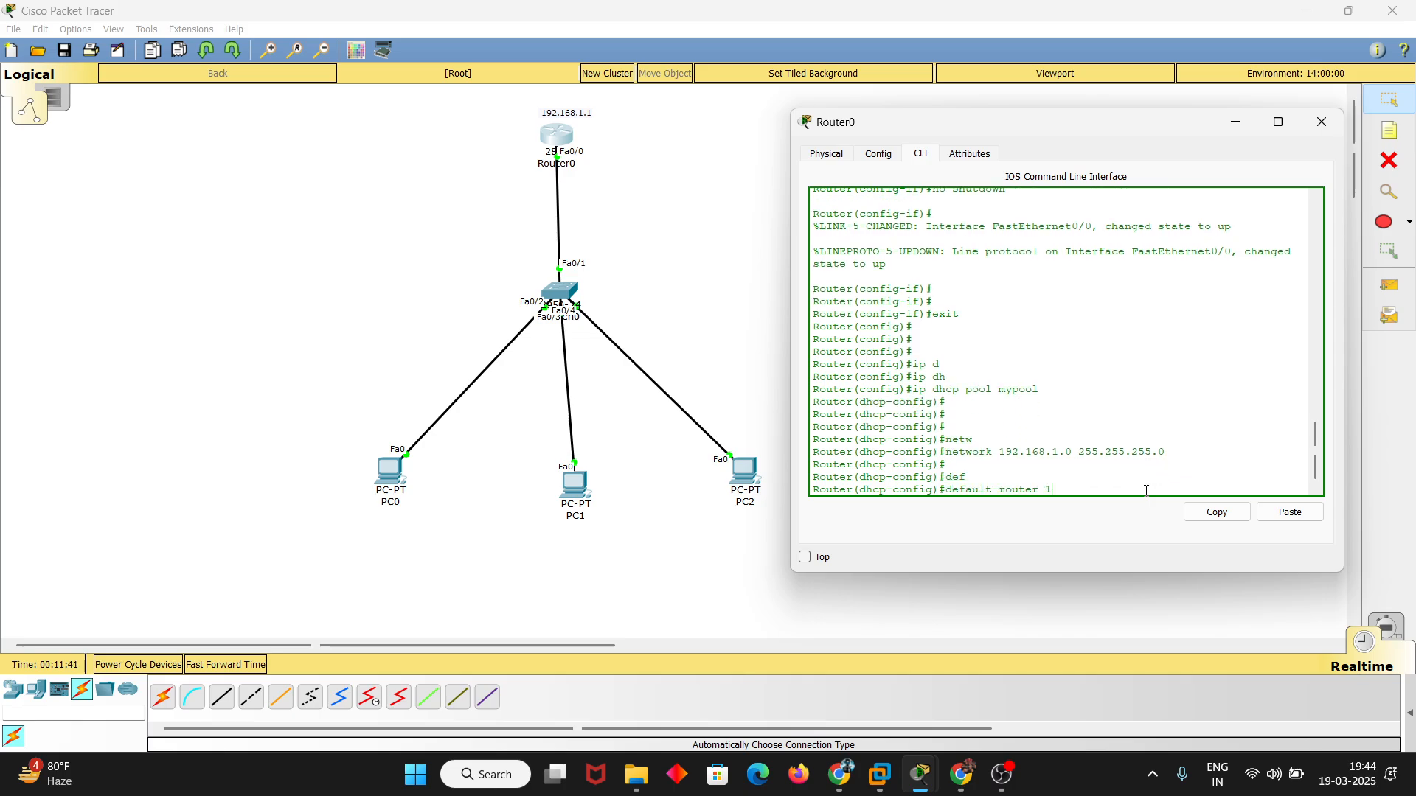
text(92.168.1.1)
key(Return)
key(Return)
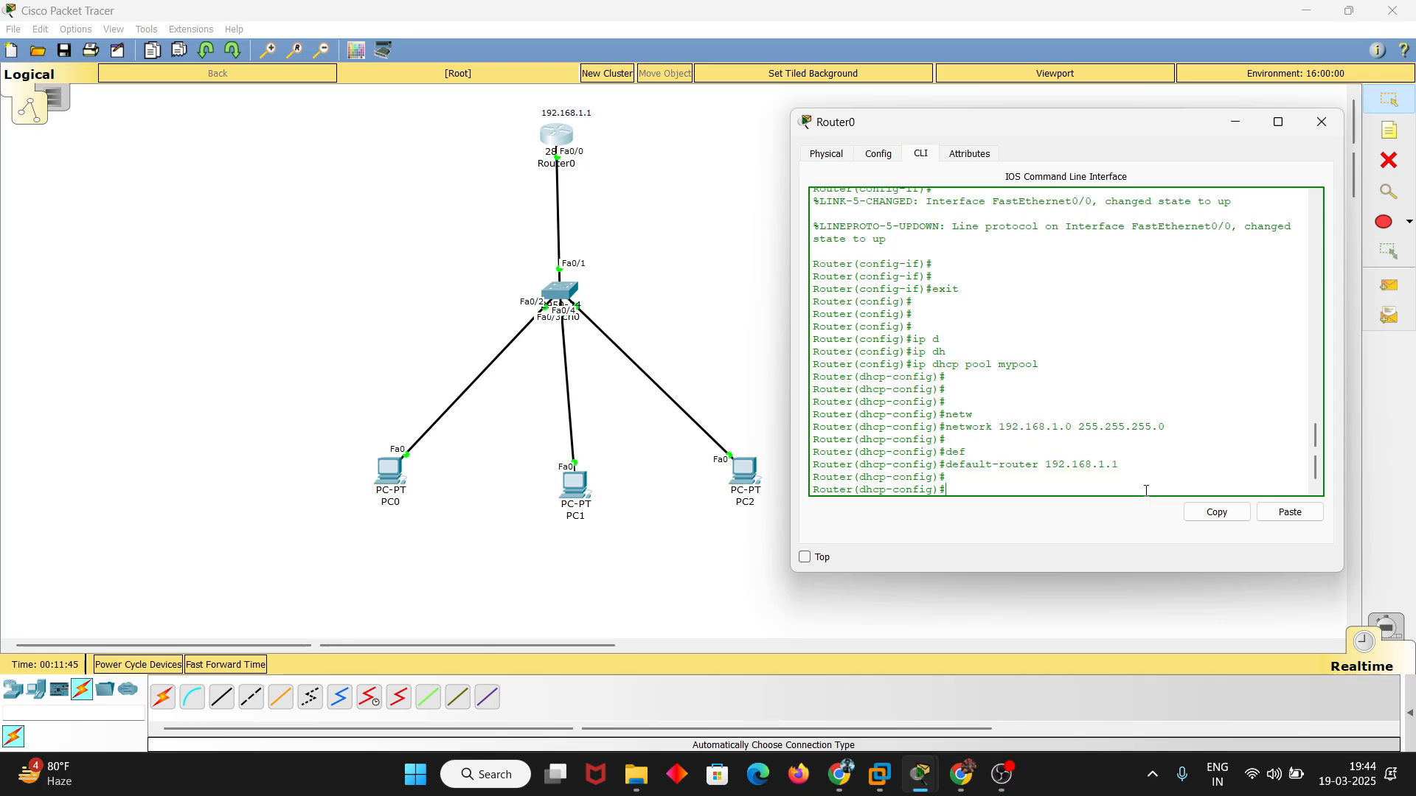
Set the DHCP pool's DNS server to 8.8.8.8 with the dns-server command
text(dns)
key(Tab)
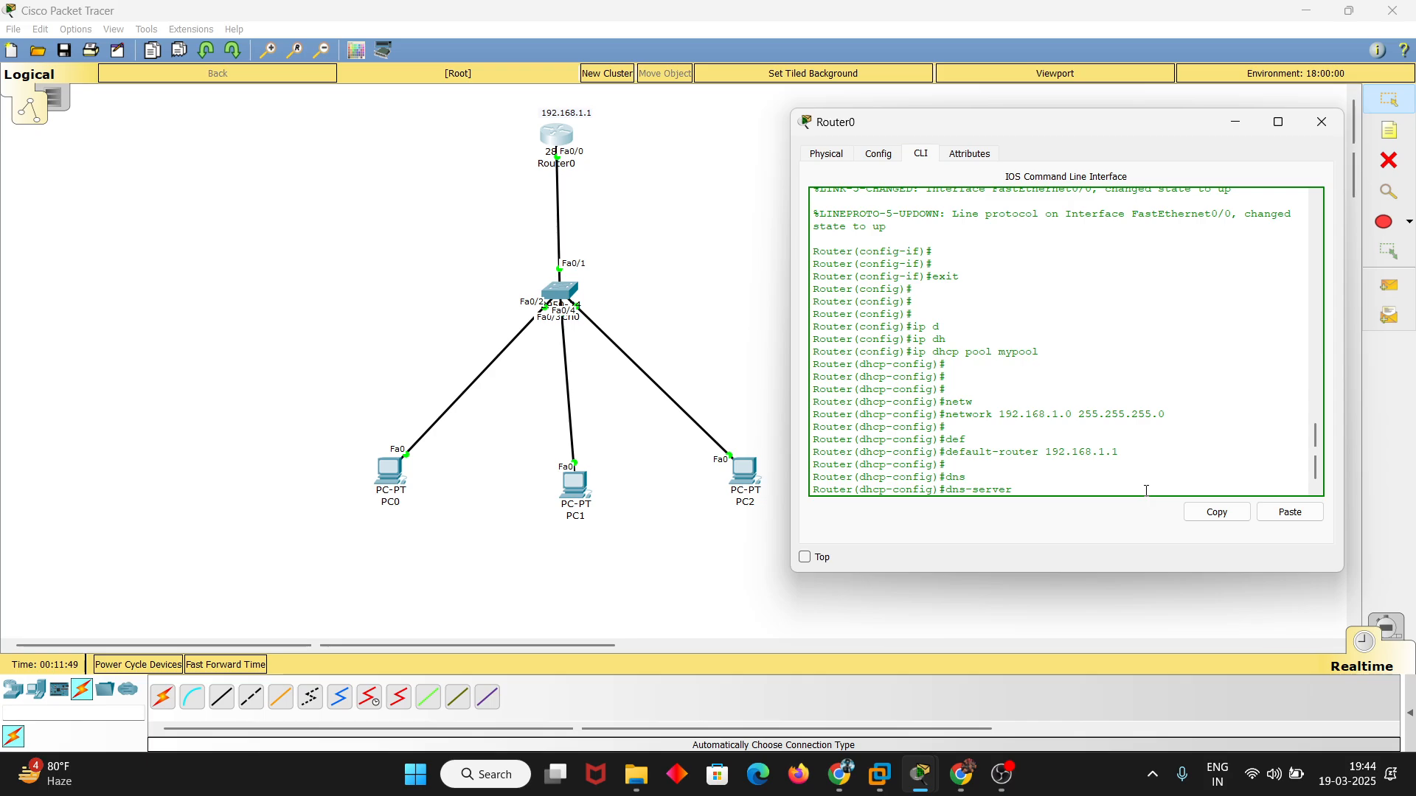
text(8.8.8.8)
key(Return)
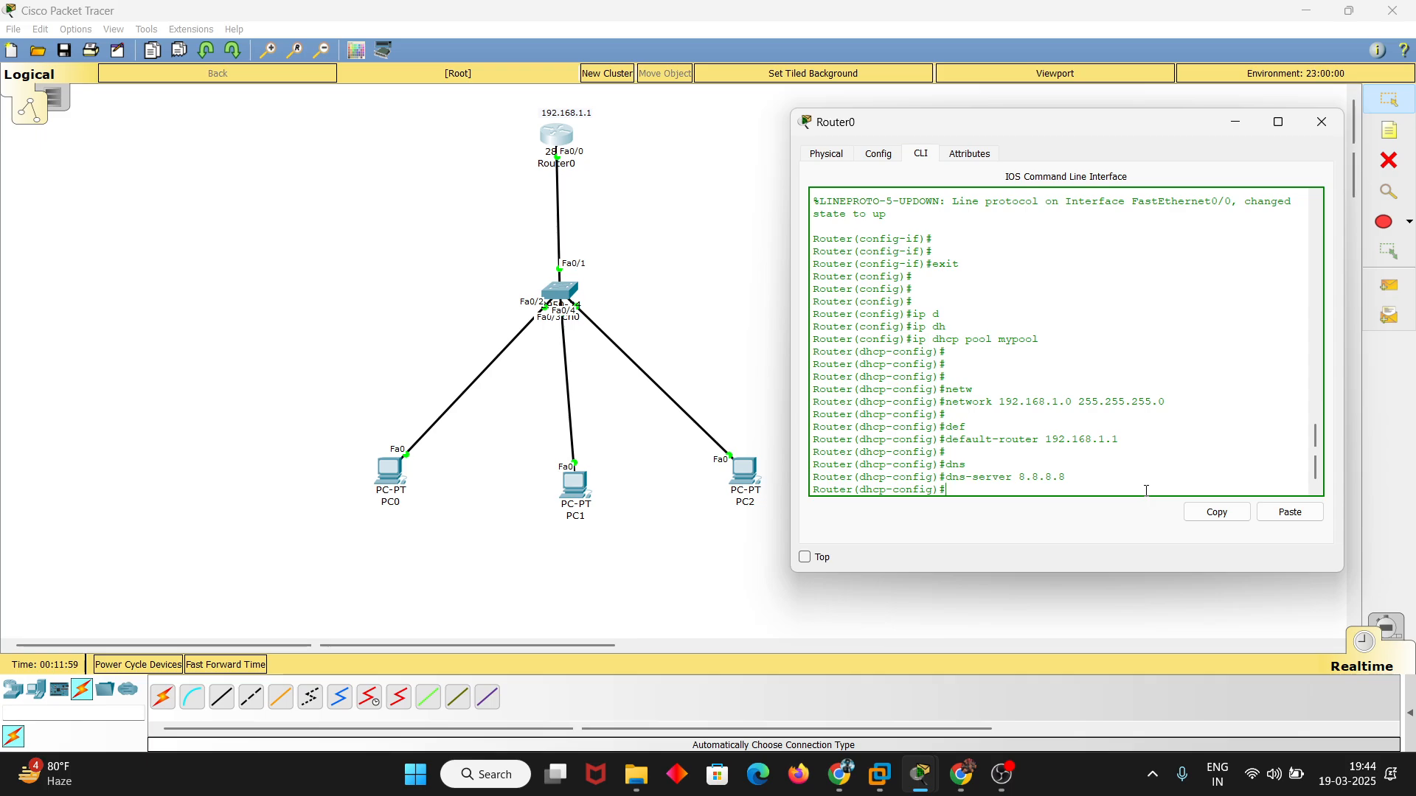
Change the router's hostname to dhcp-server with the hostname command
text(hostna,me dhcp-serv)
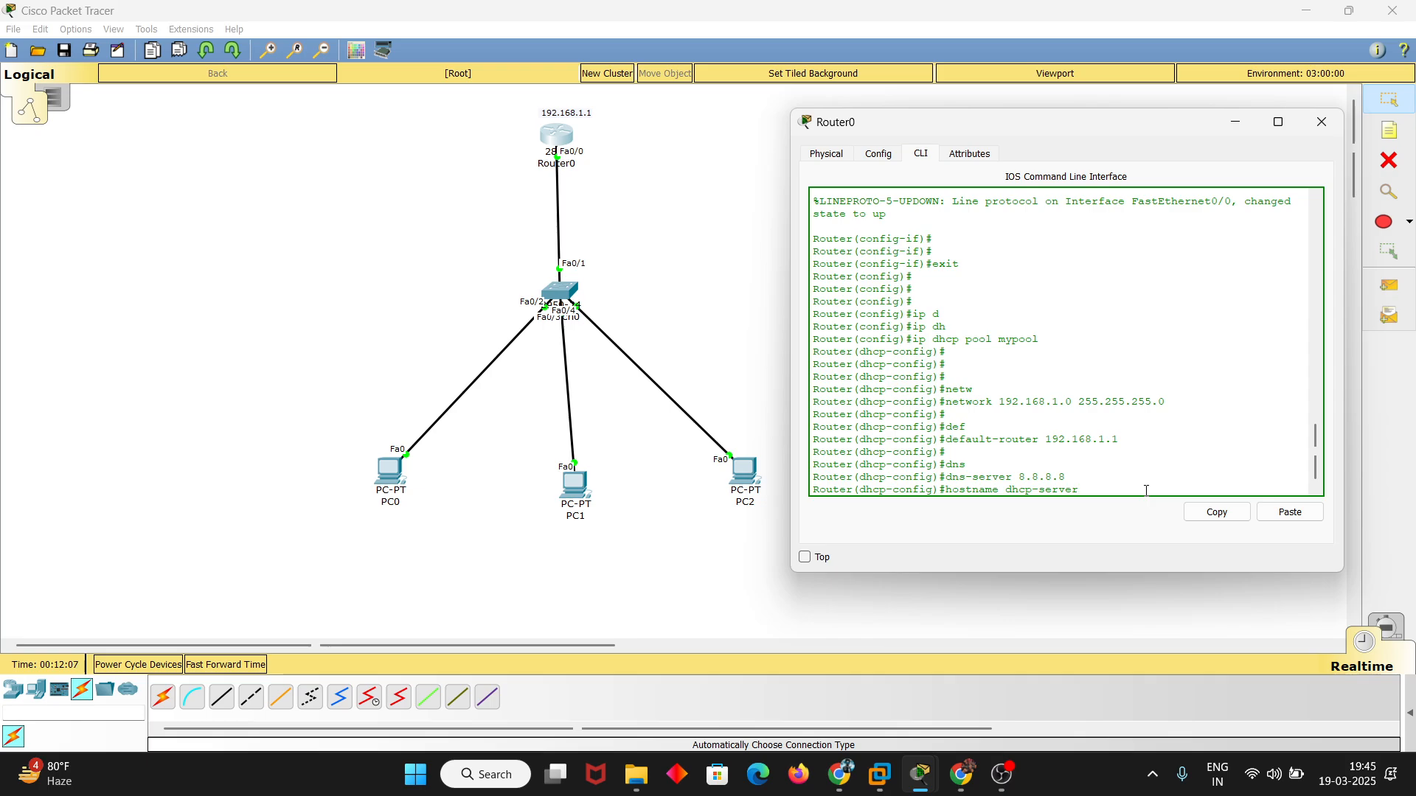
text(er)
key(Return)
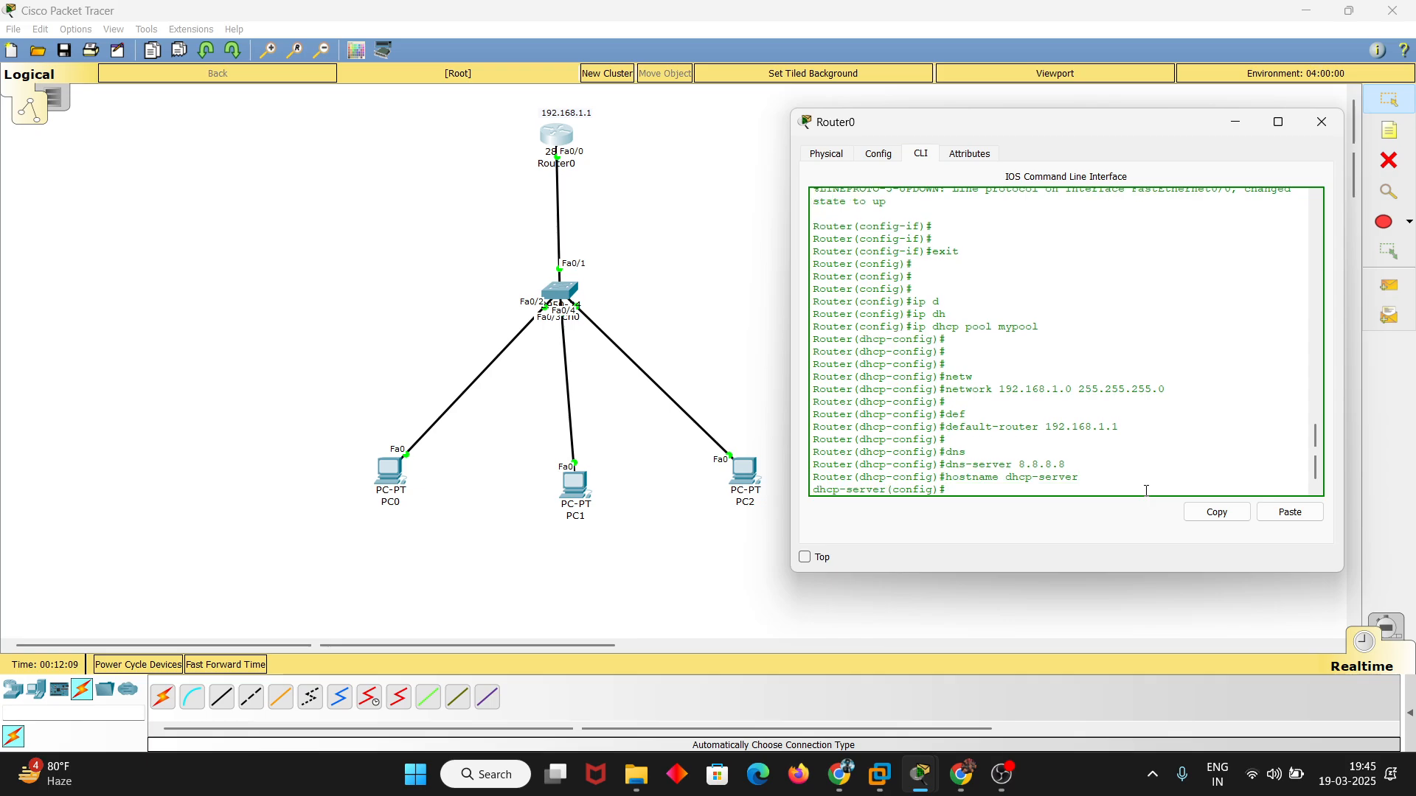
key(Return)
key(Return)
key(Return)
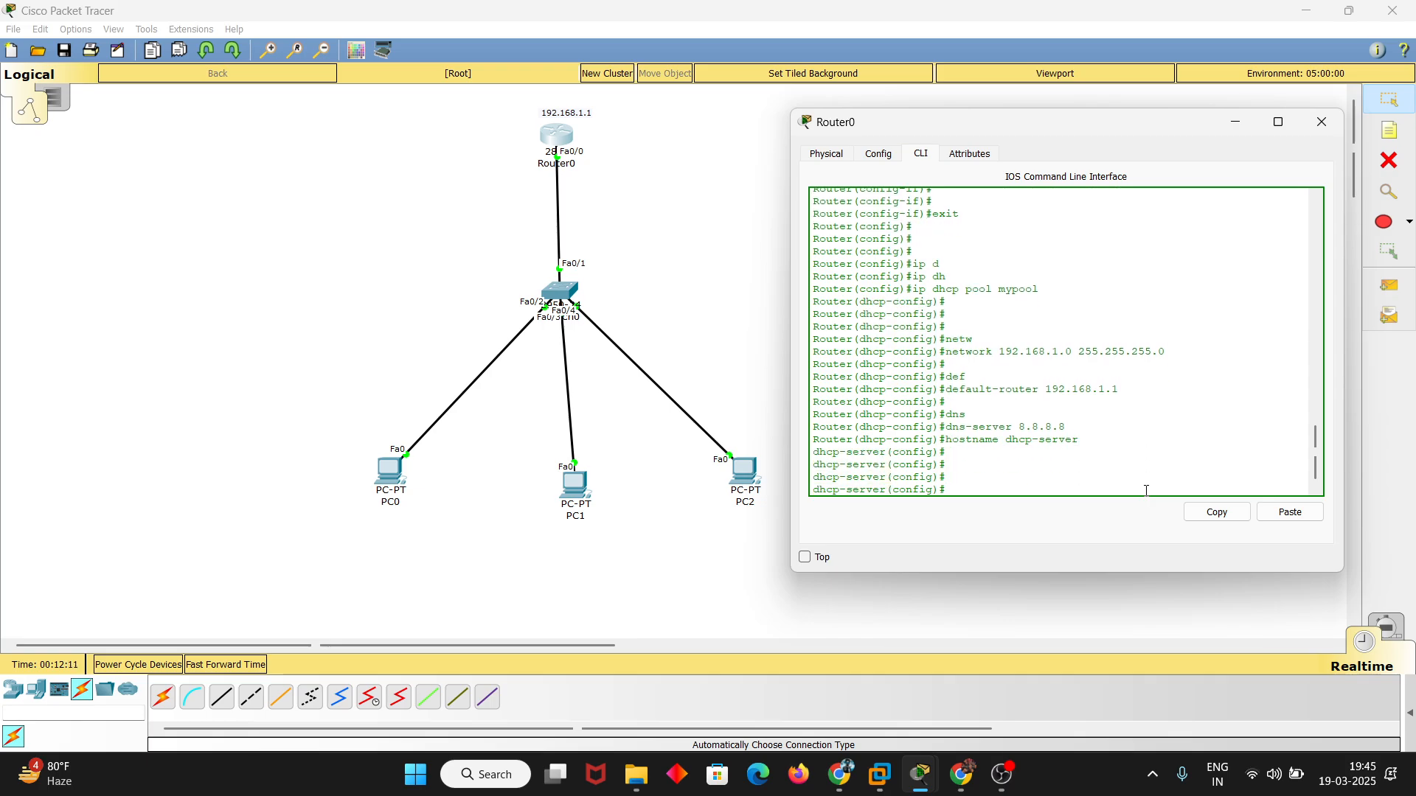
Rename the router's label in the topology to dhcp-server and nudge the router slightly sideways
click(582, 165)
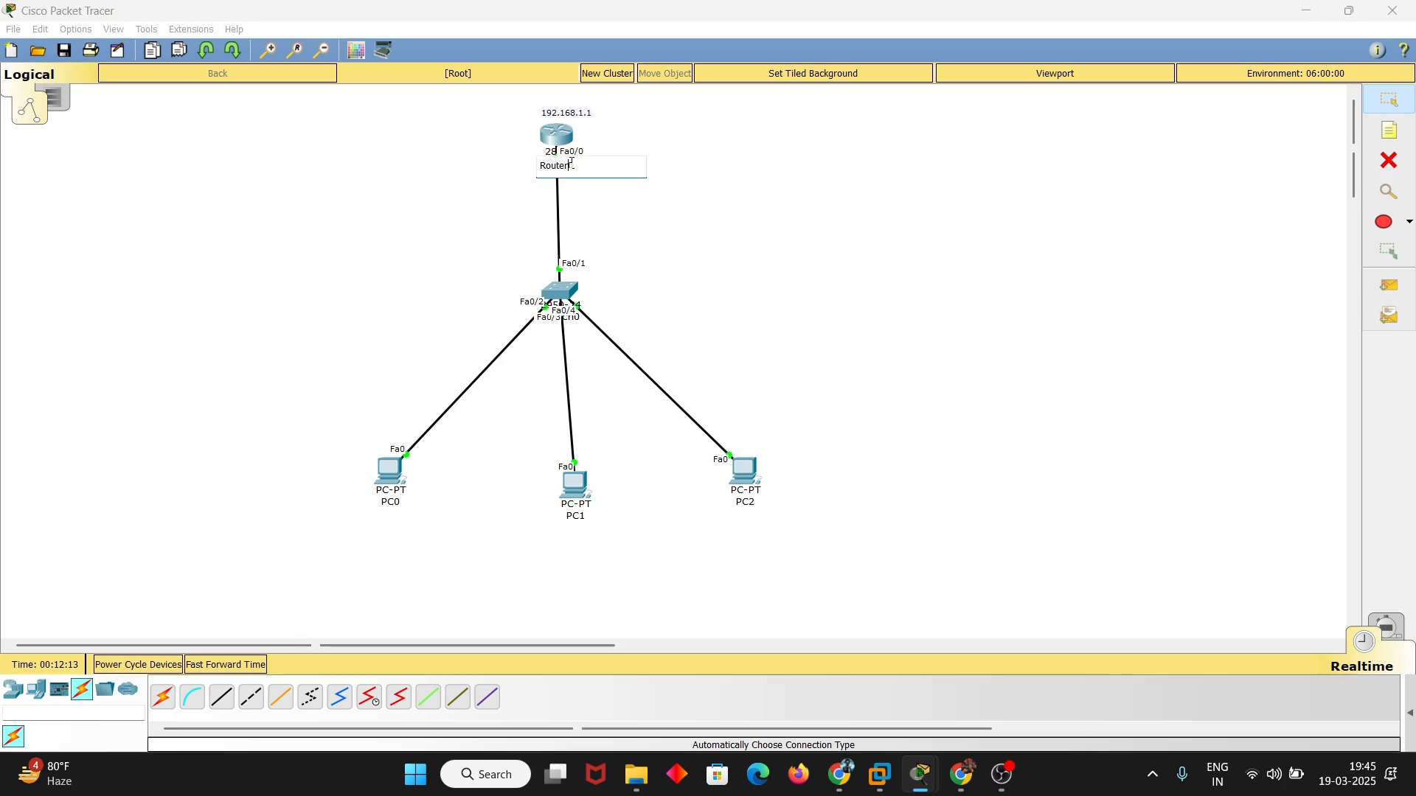
drag(599, 165, 539, 167)
text(dhcp-server)
click(997, 142)
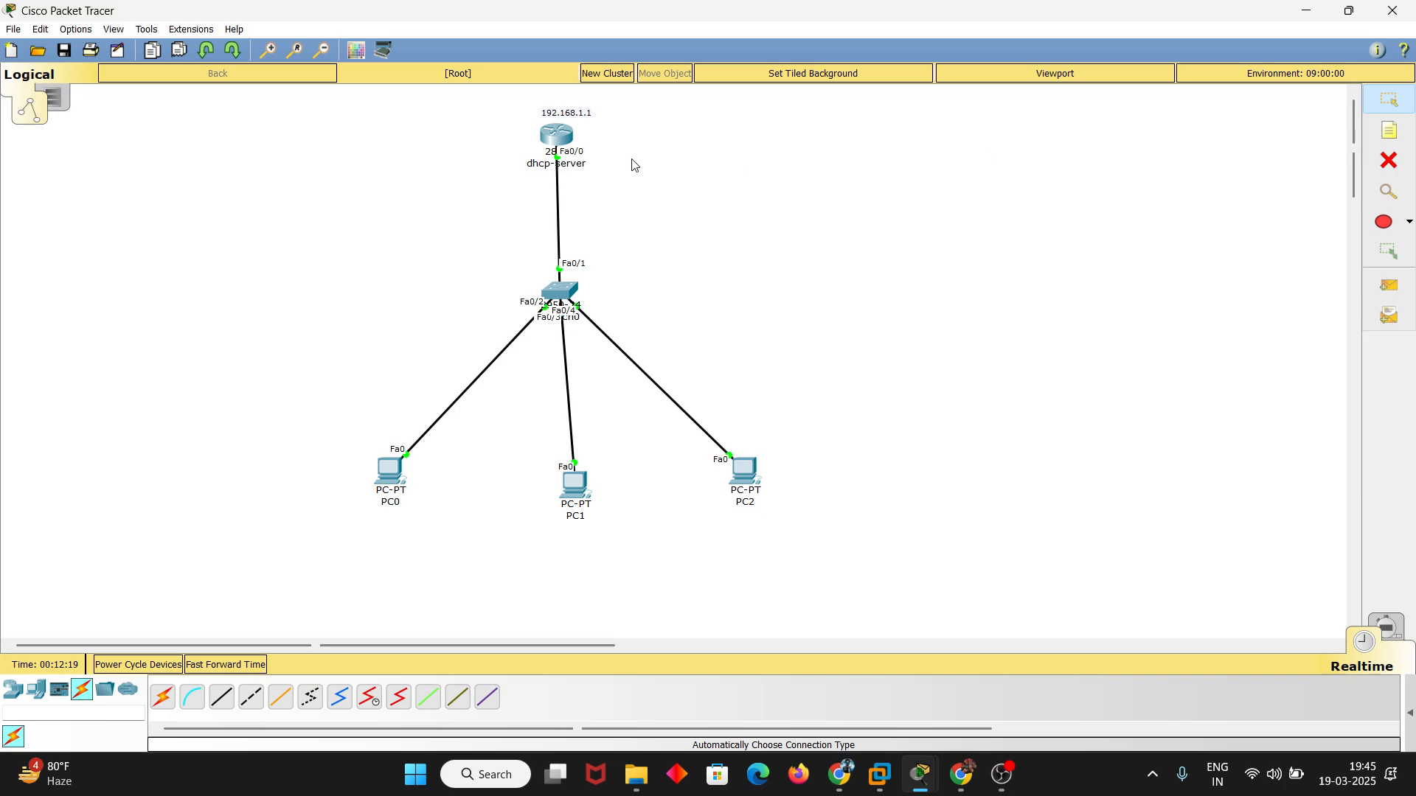
mouse_move(553, 139)
mouse_down()
mouse_move(562, 149)
mouse_move(547, 143)
mouse_up()
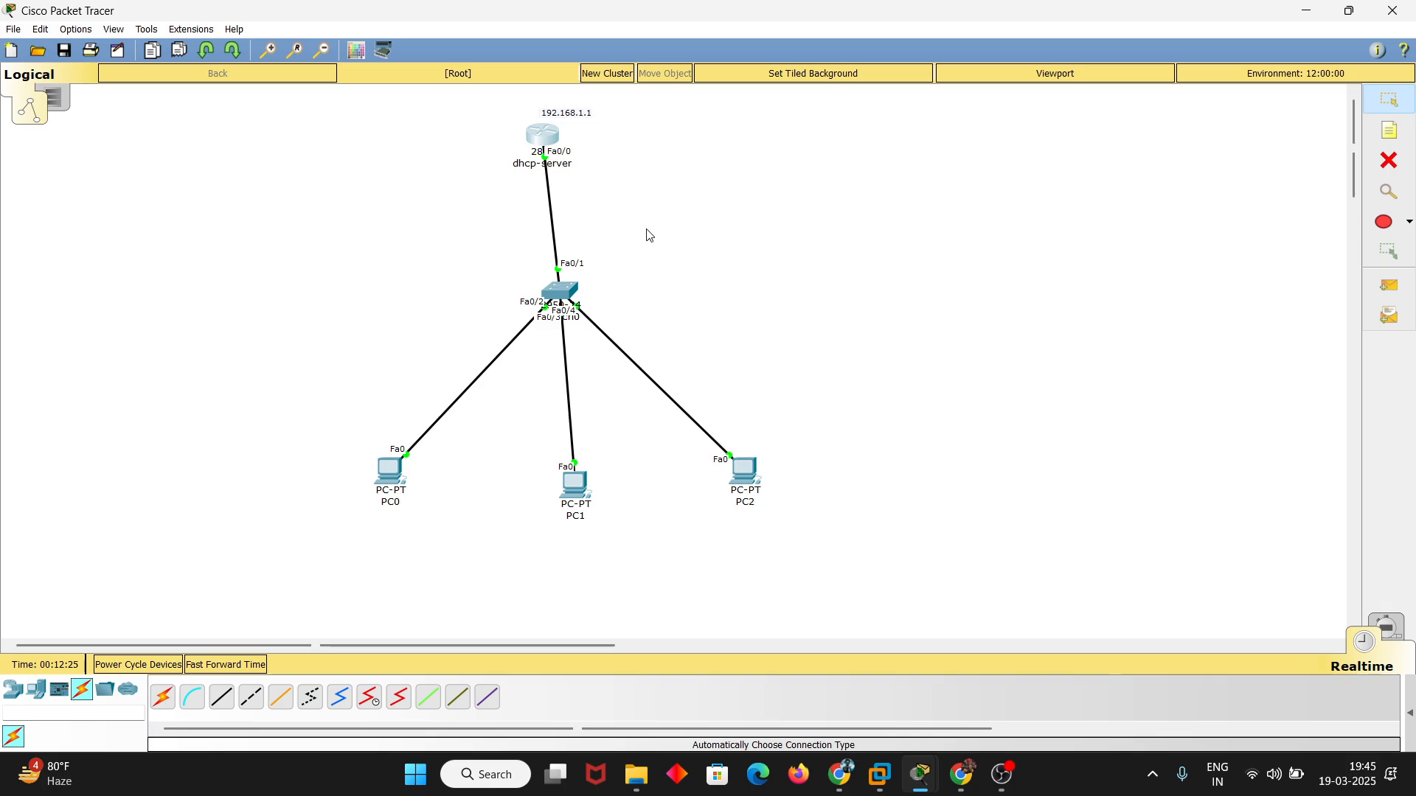
Set PC0's IPv4 configuration to DHCP and move its window clear of the topology
click(392, 467)
click(531, 189)
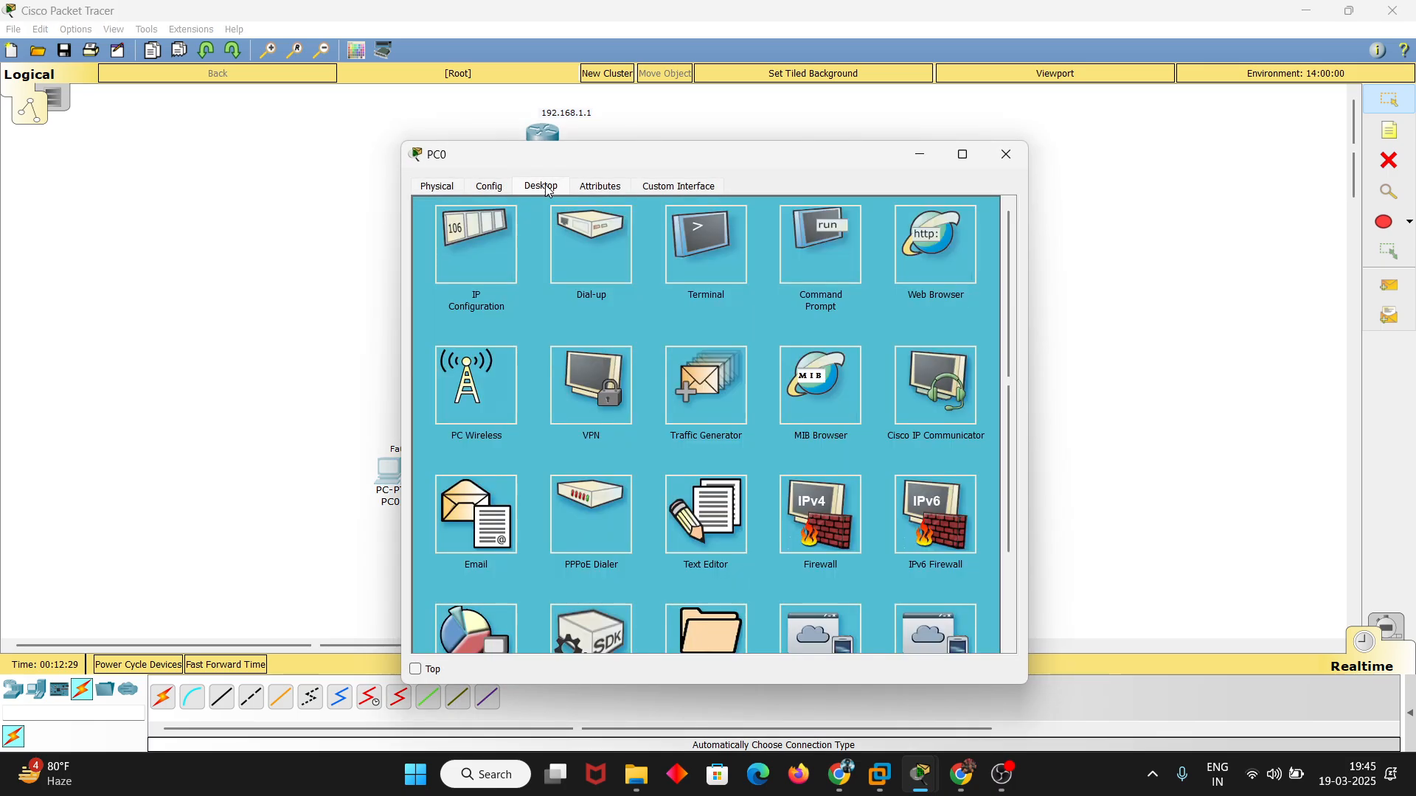
click(467, 230)
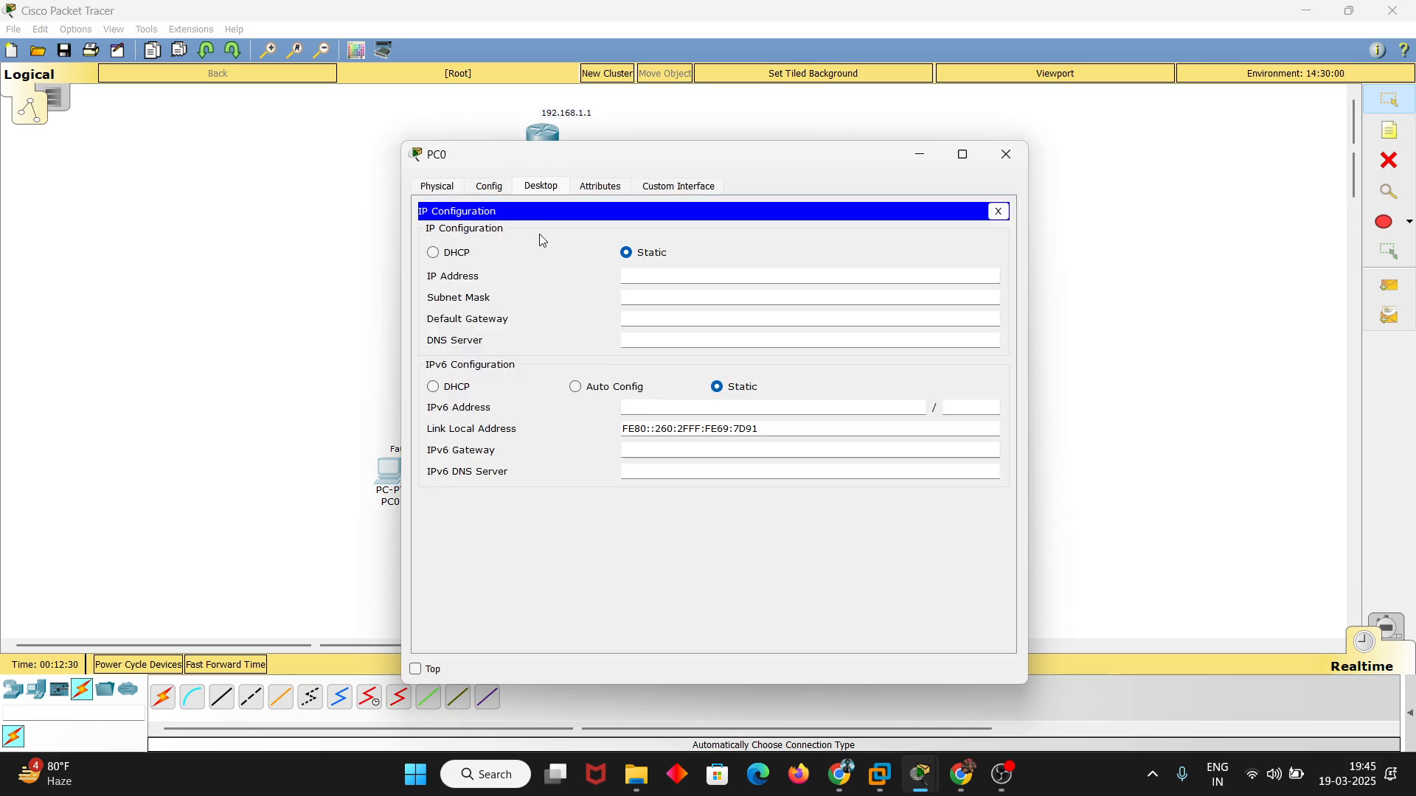
click(465, 258)
drag(762, 157, 998, 140)
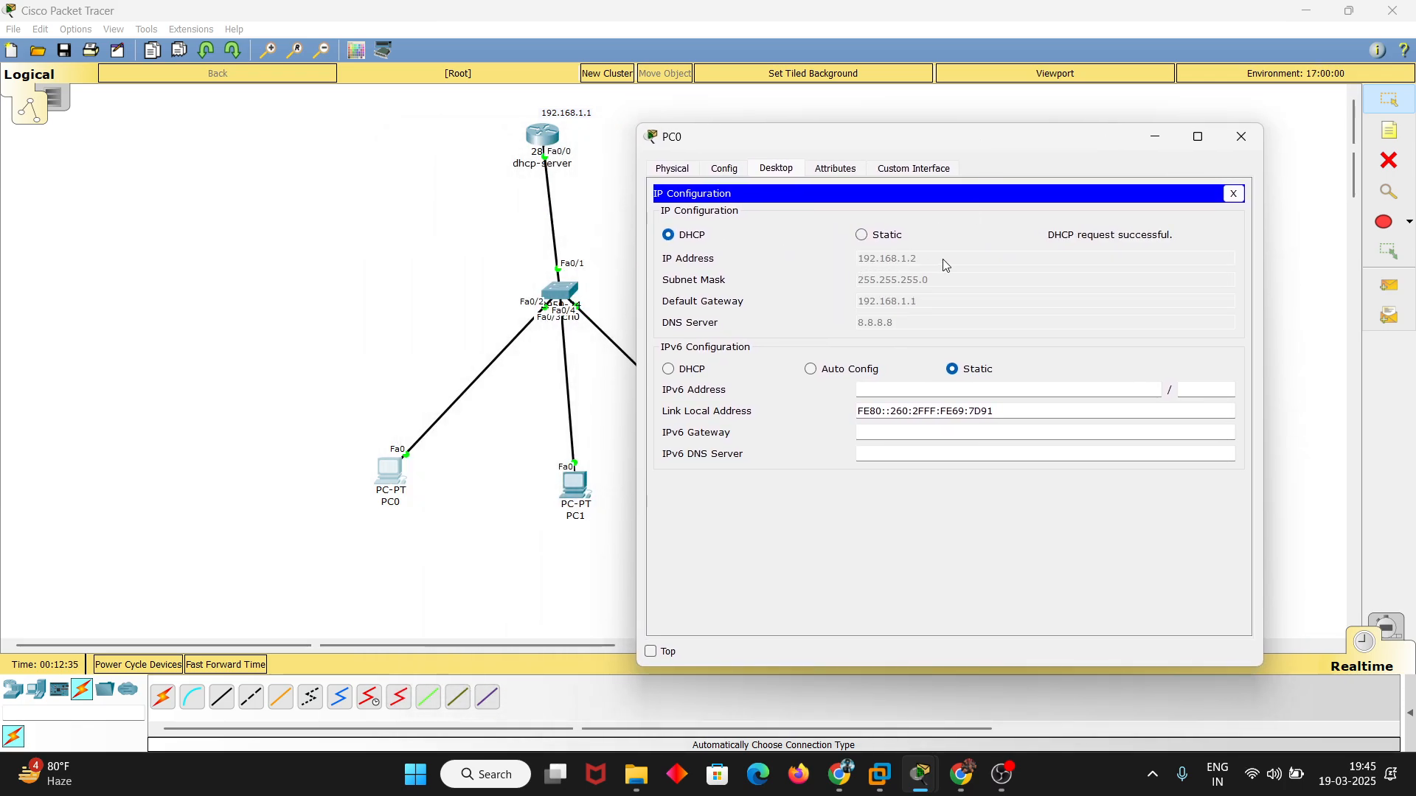
click(892, 236)
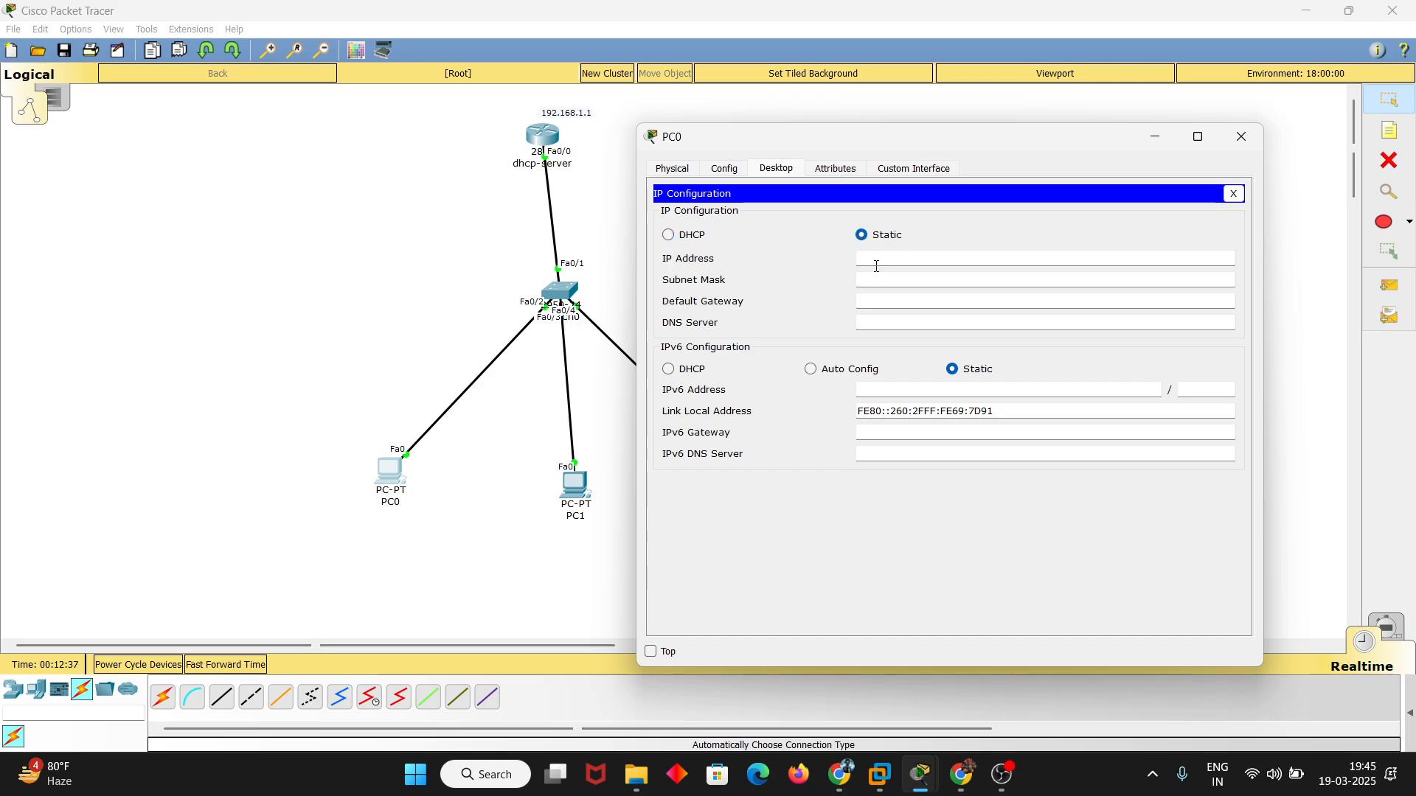
click(873, 260)
text(.192)
key(BackSpace)
key(BackSpace)
key(BackSpace)
key(BackSpace)
click(687, 236)
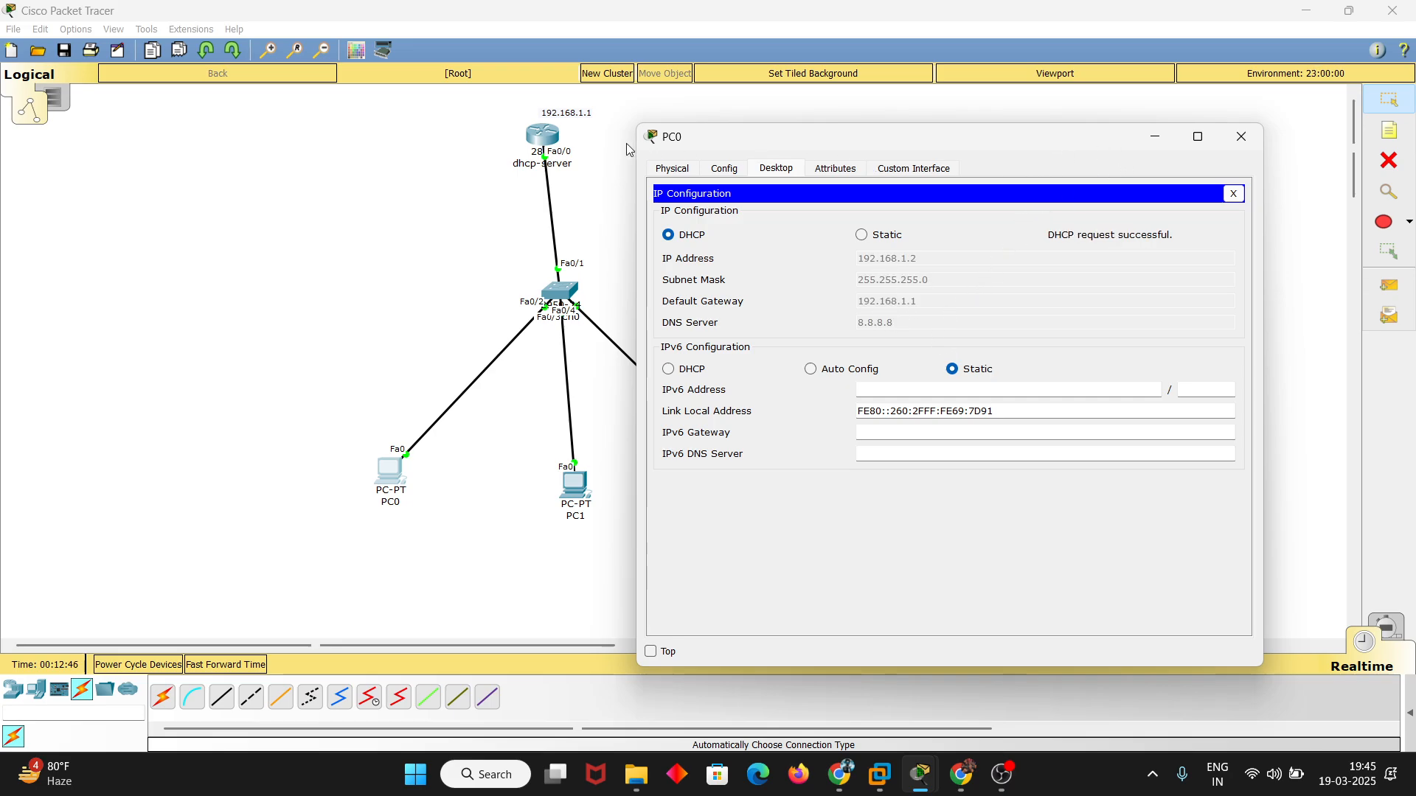
Examine the router's command-line output following PC0's DHCP request and close the router window
click(544, 136)
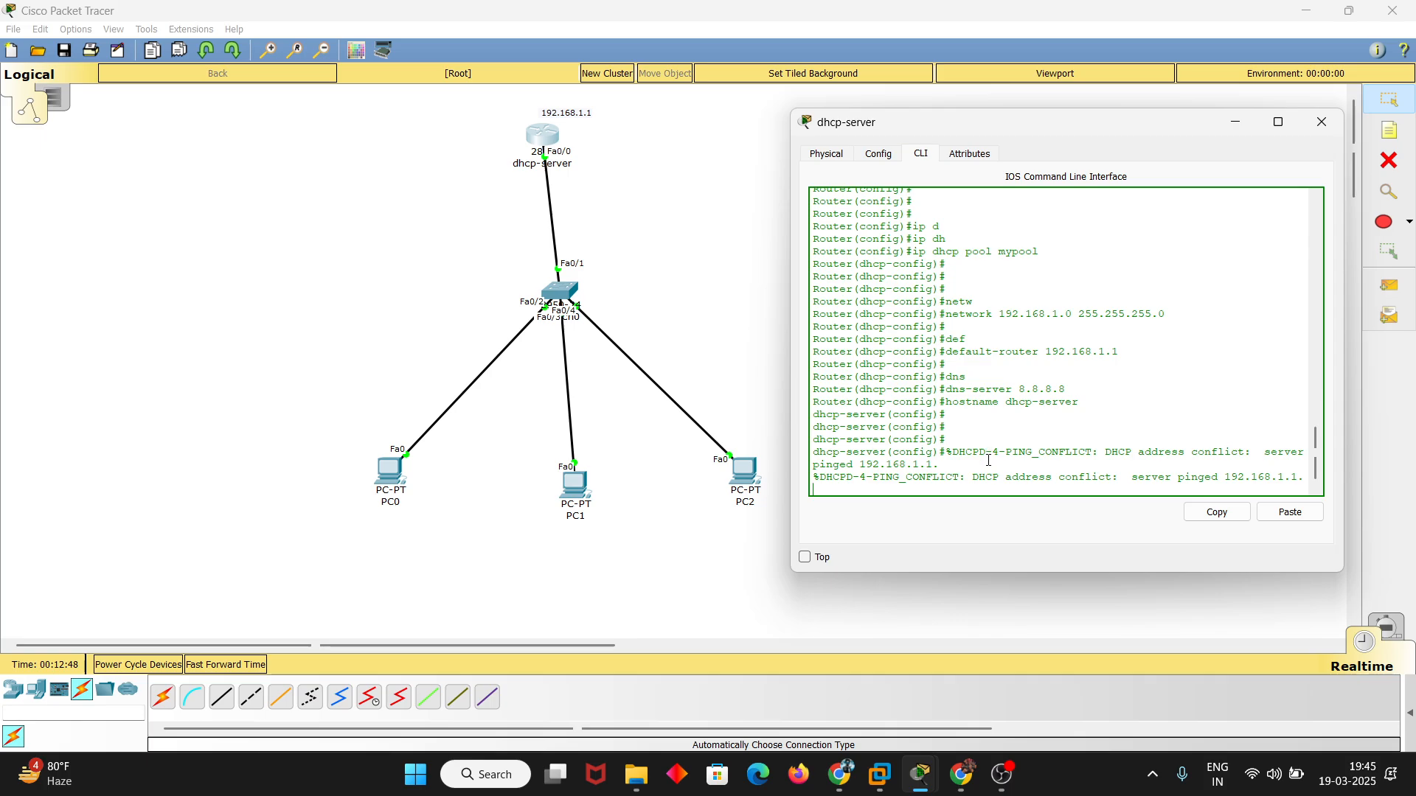
key(Return)
key(Return)
key(Return)
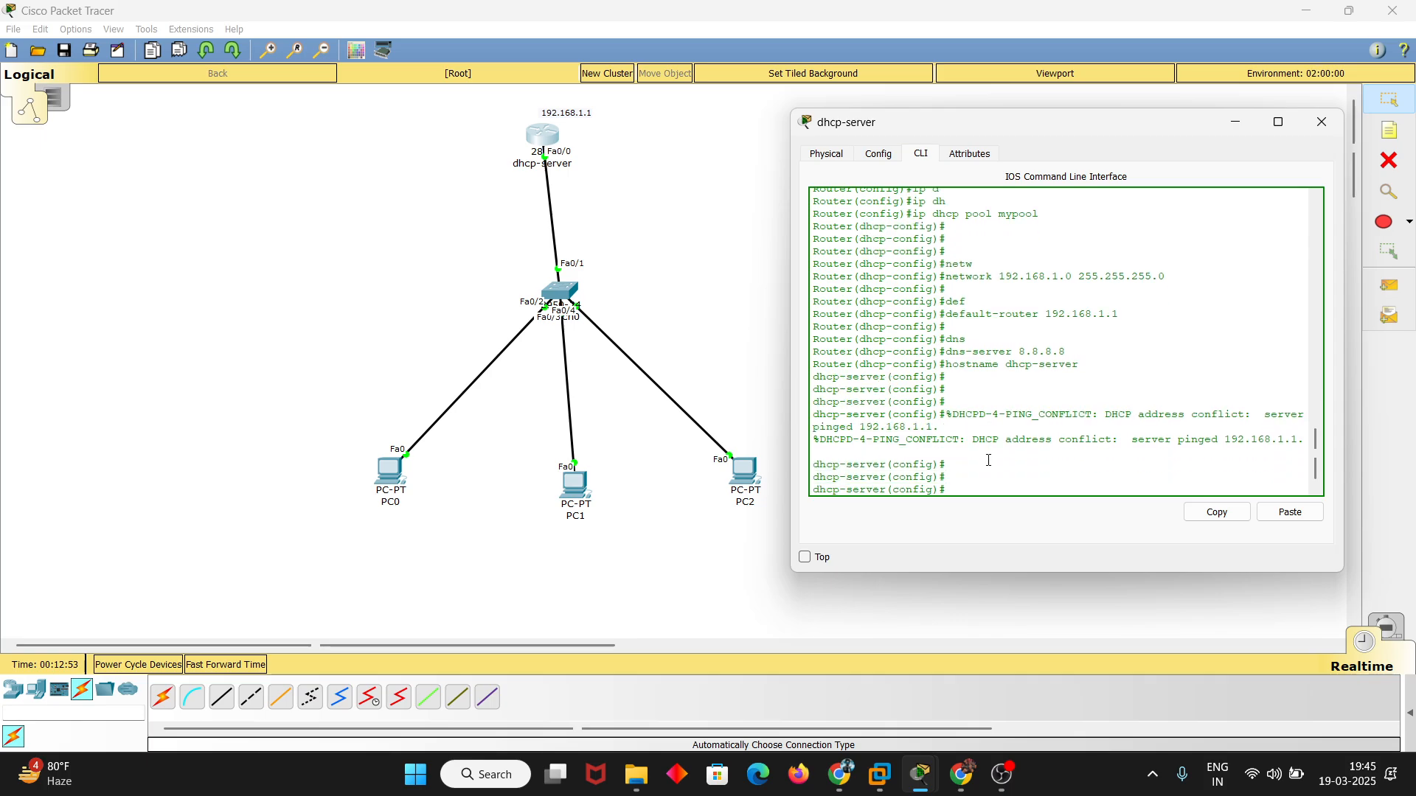
click(1322, 126)
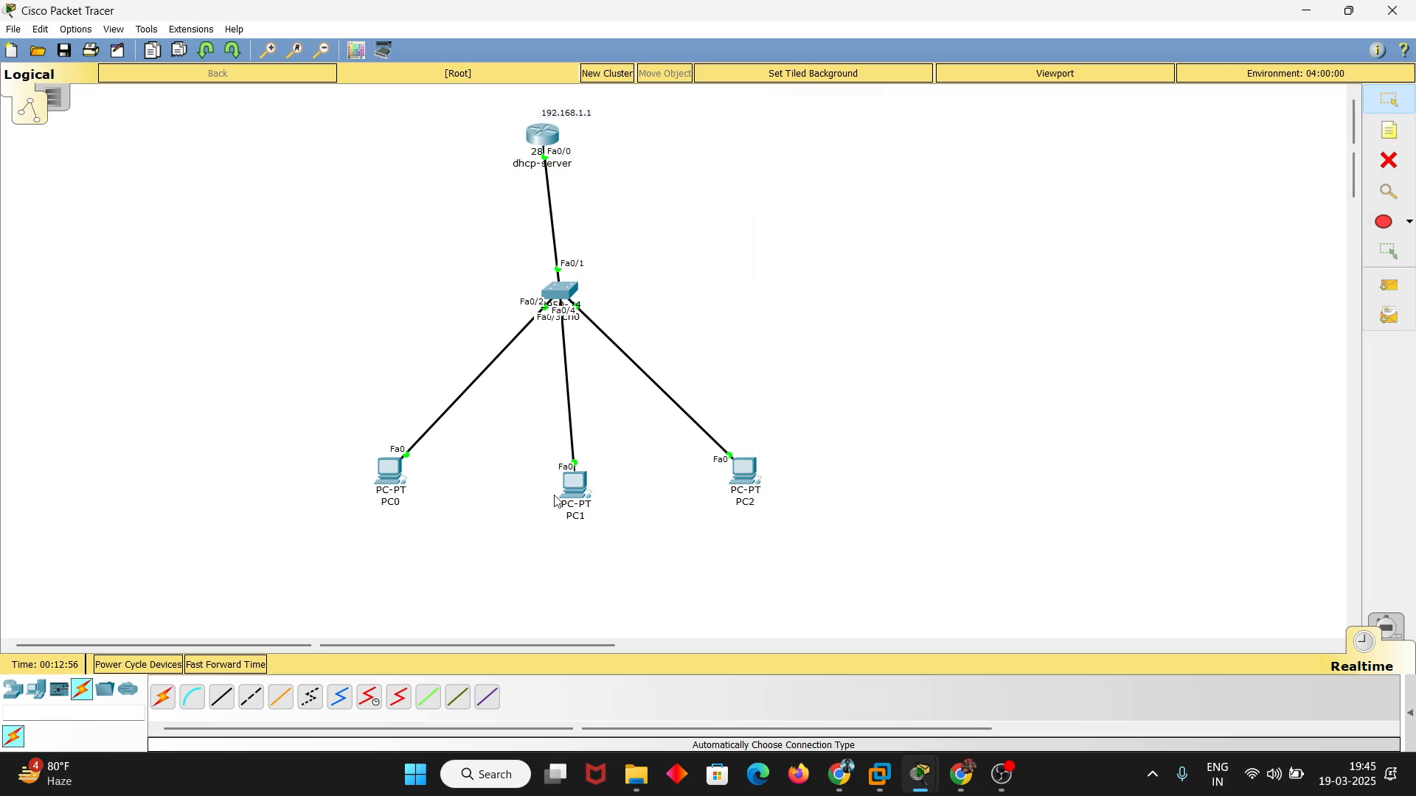
Nudge PC1 slightly sideways, set its IPv4 configuration to DHCP and close its window
drag(572, 483, 565, 489)
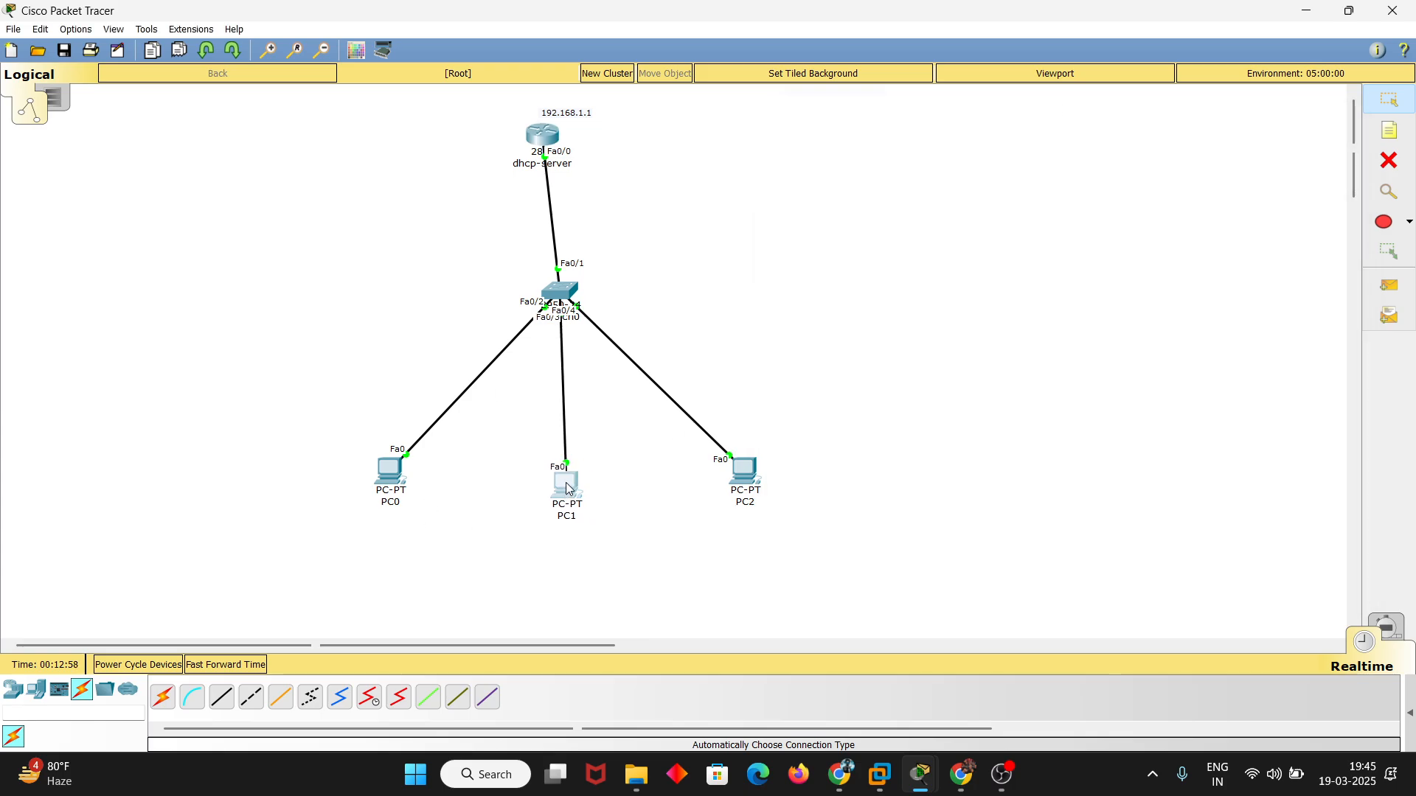
click(565, 490)
click(543, 186)
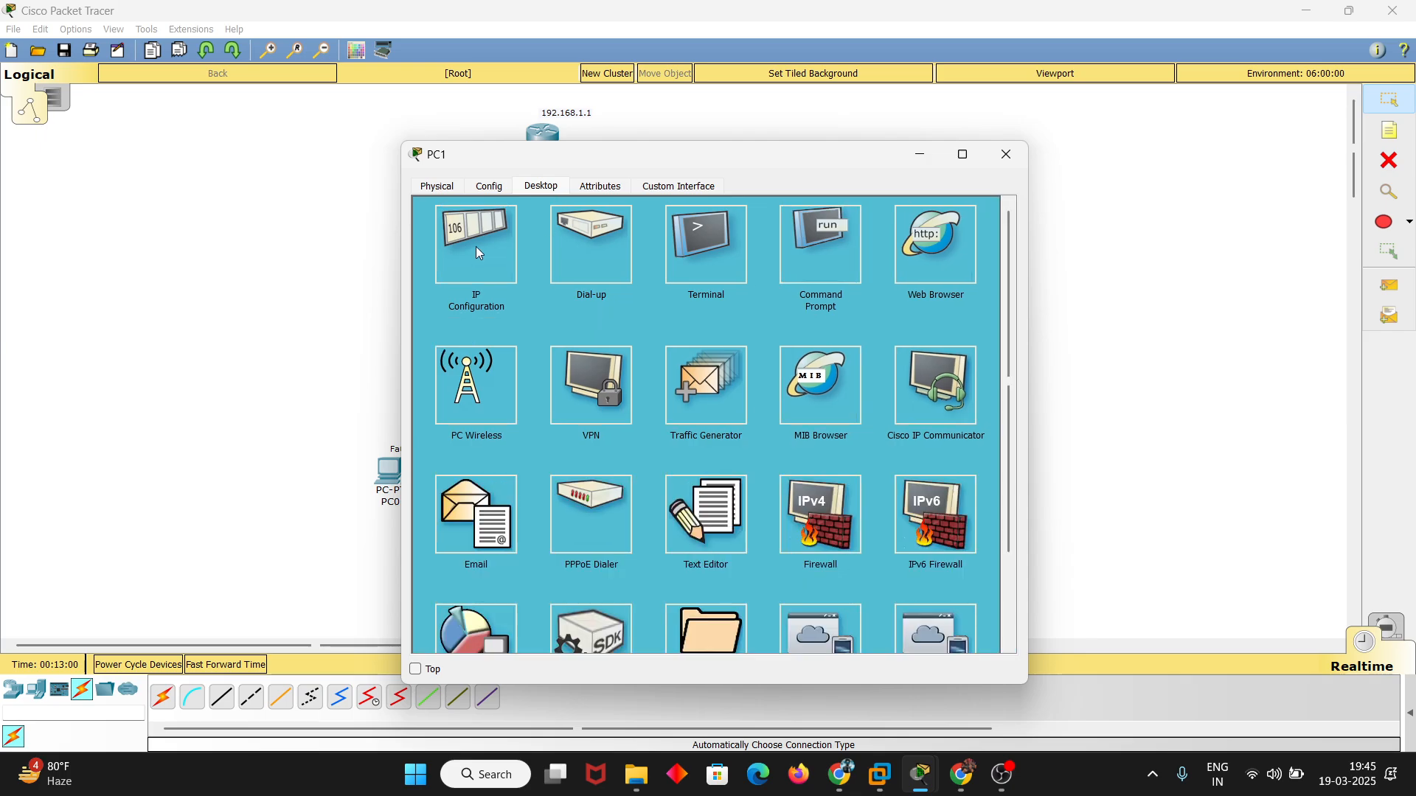
click(475, 246)
click(449, 256)
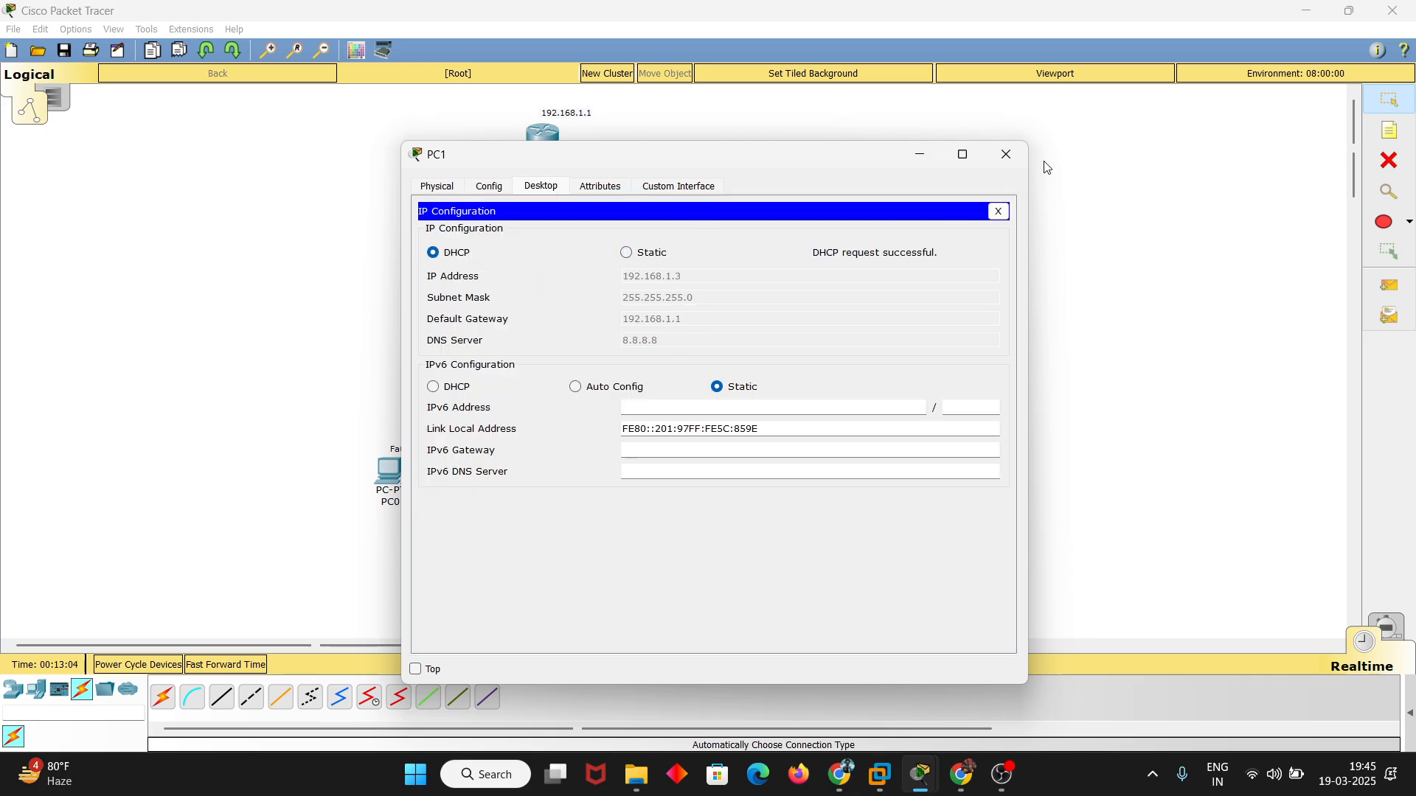
click(1007, 154)
Set PC2's IPv4 configuration to DHCP and close its window
click(741, 476)
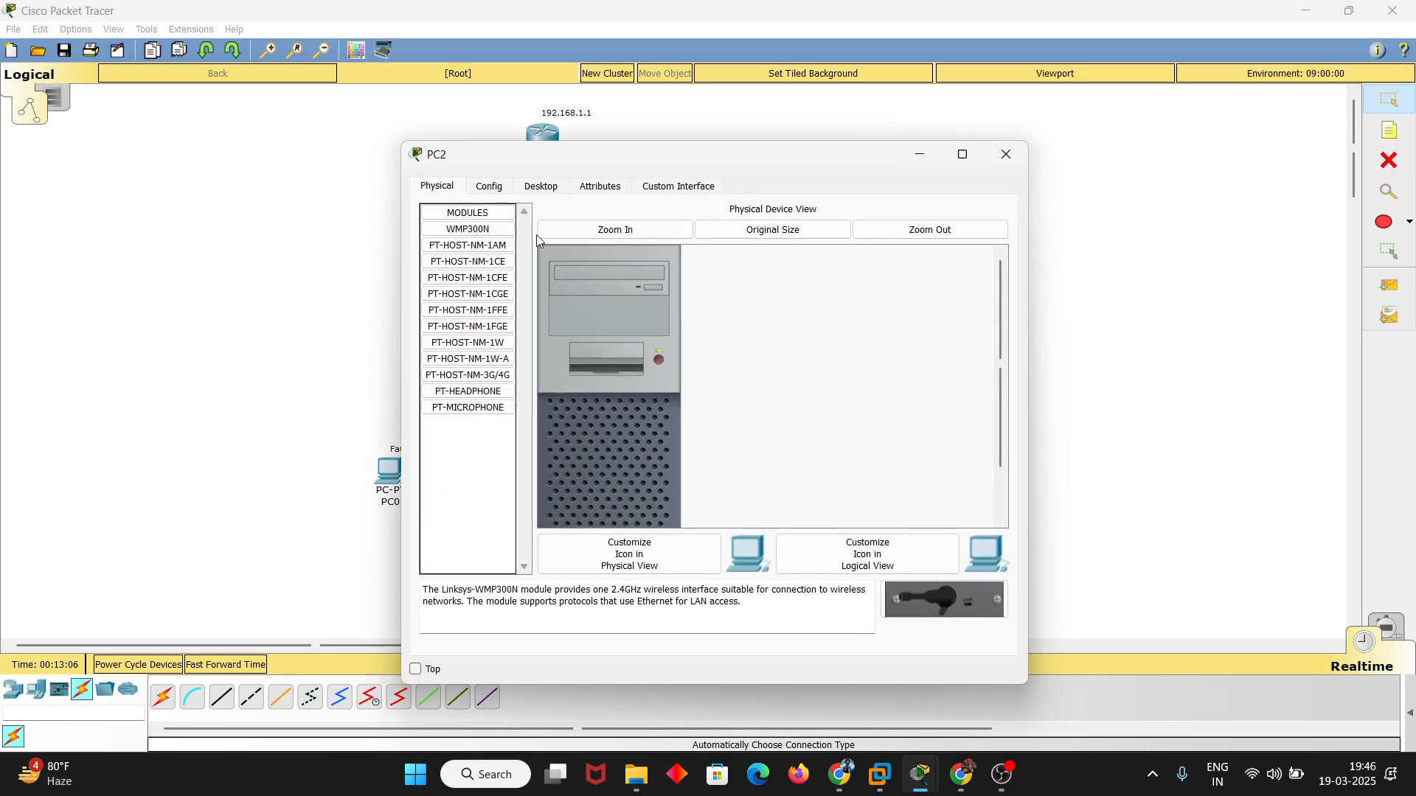
click(536, 187)
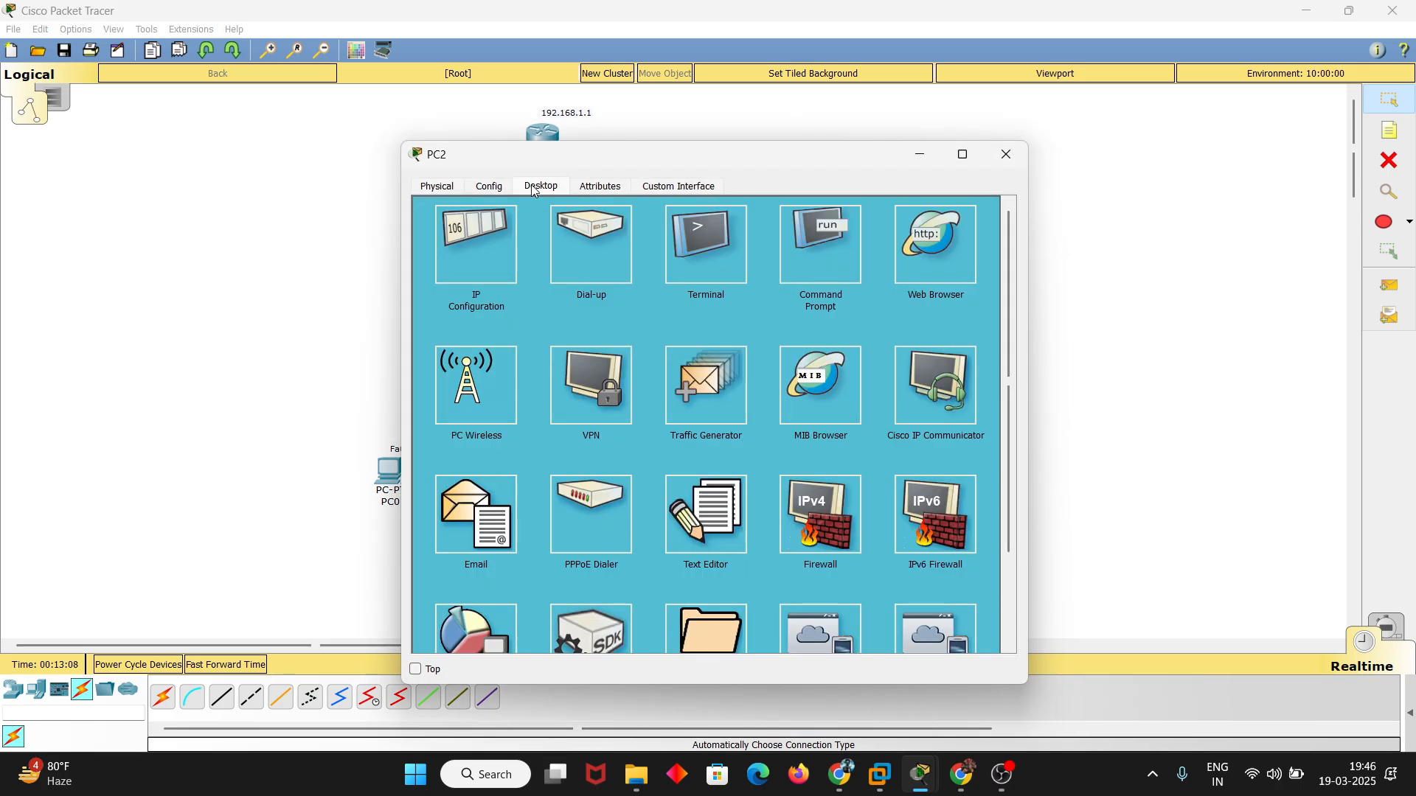
click(474, 249)
click(432, 252)
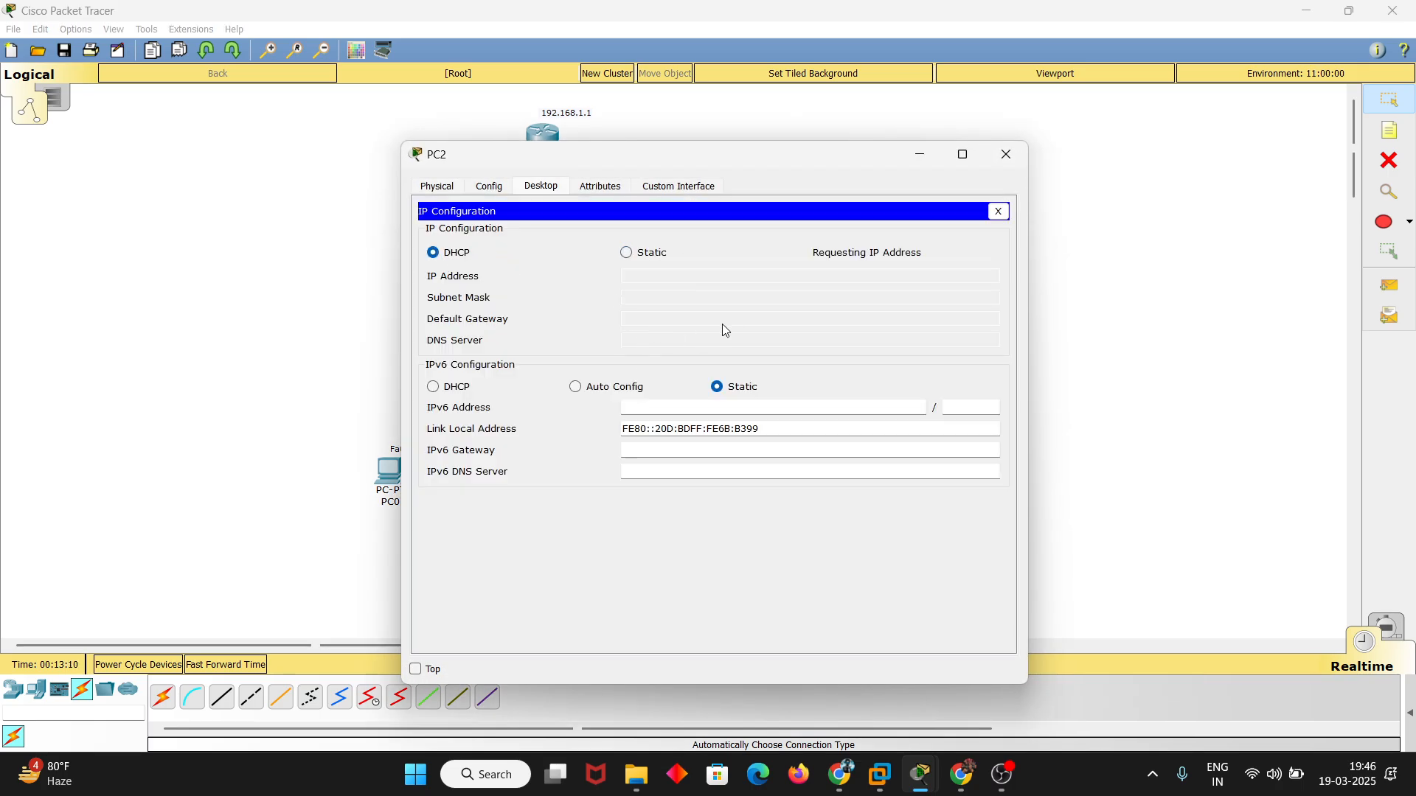
click(1005, 154)
Exit the router's global configuration mode and ping 192.168.1.4 from its command line
click(547, 140)
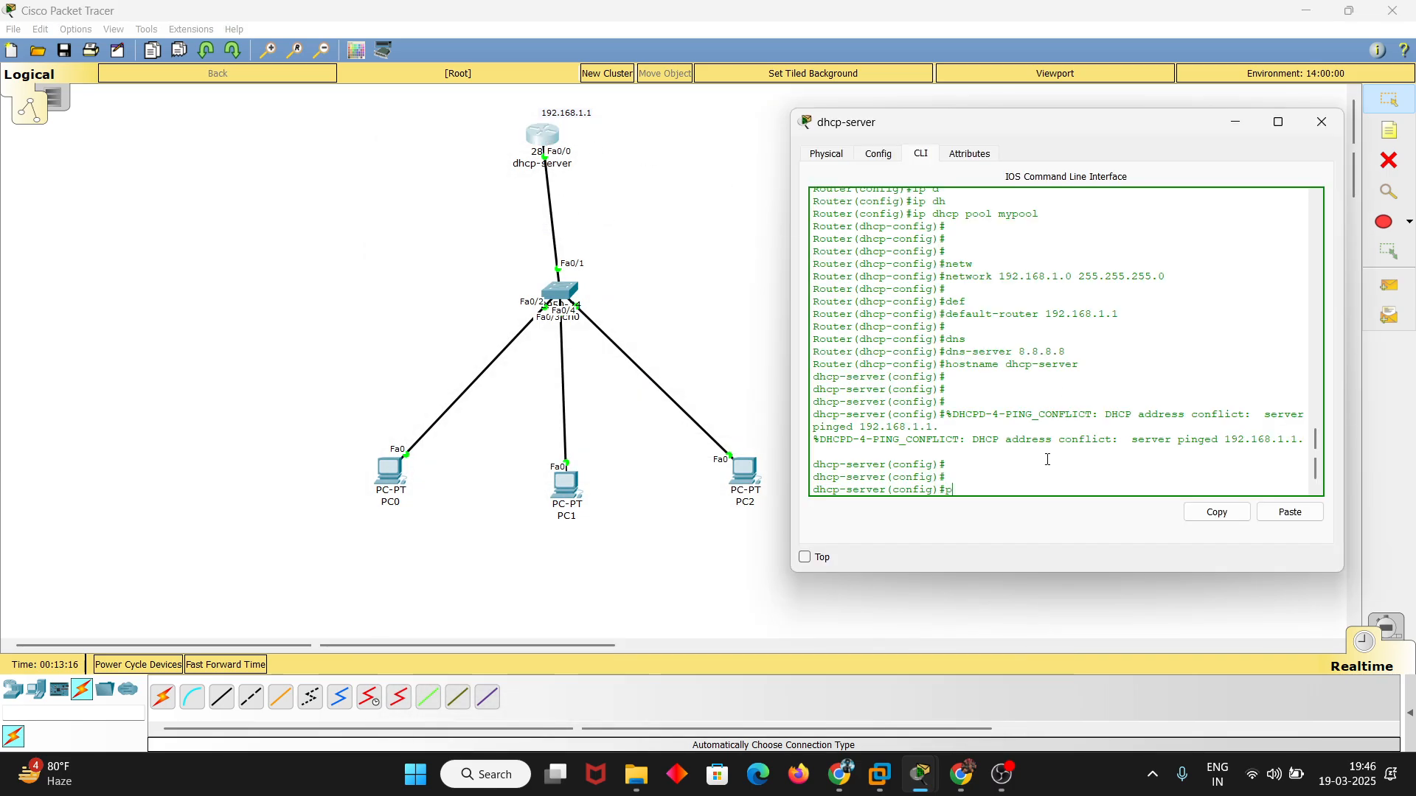
text(exit)
key(Return)
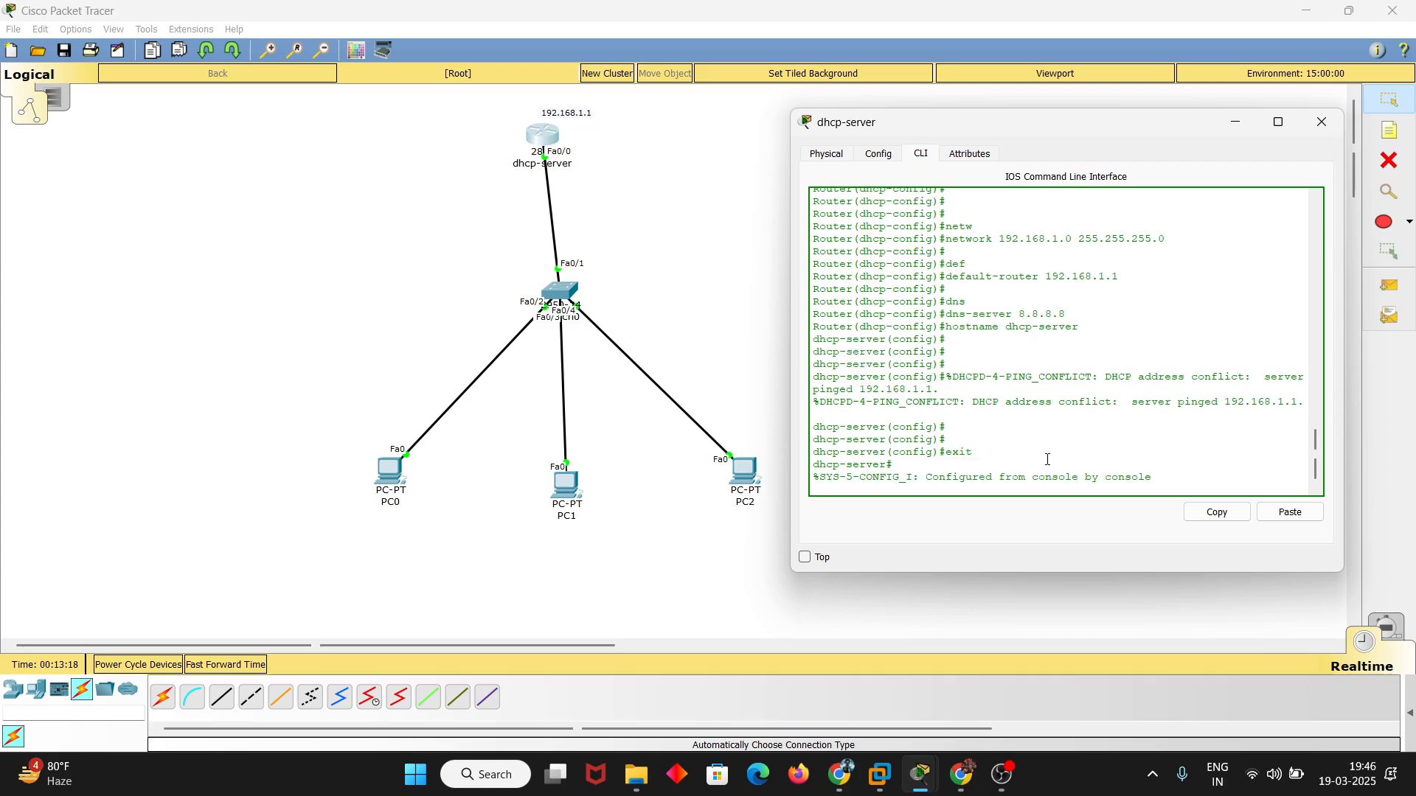
text(ping 19)
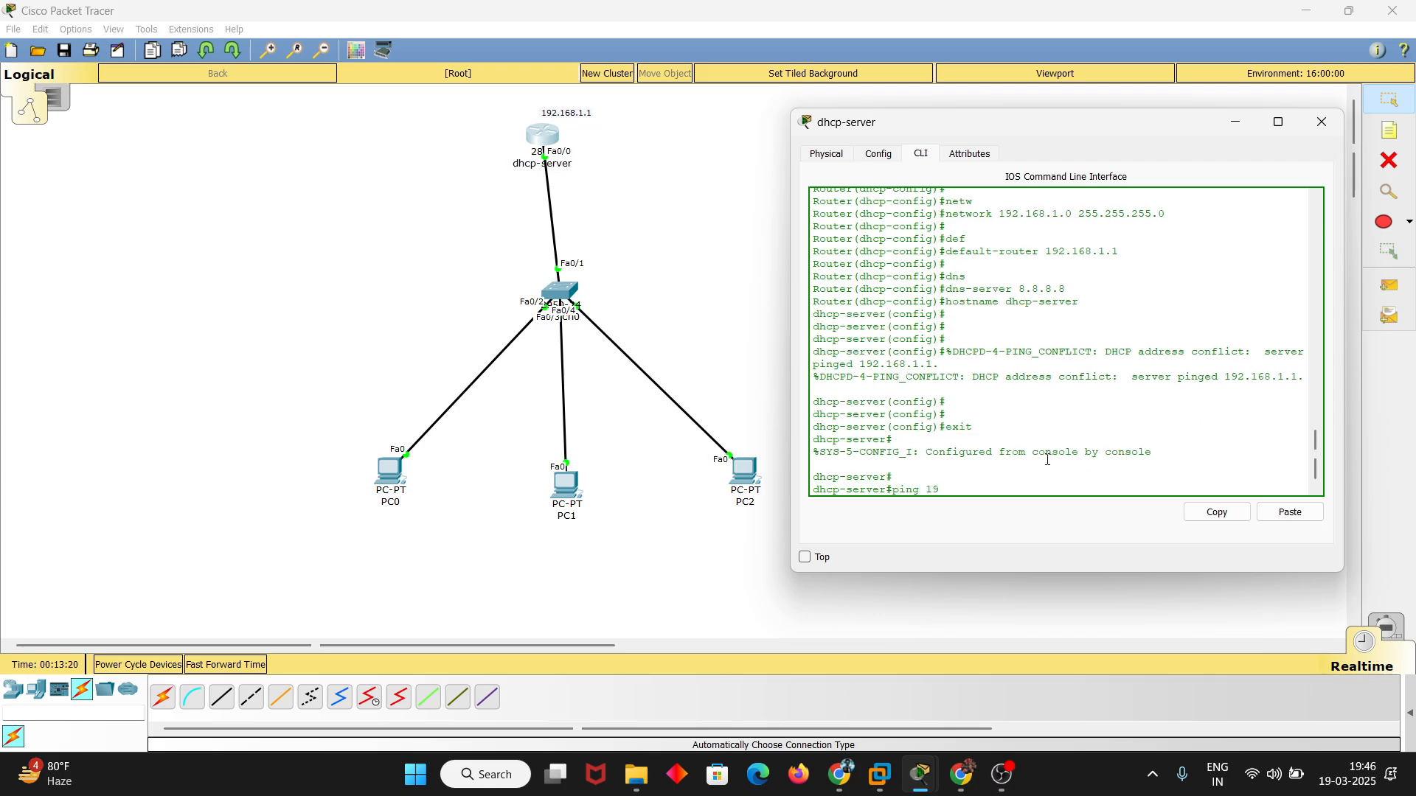
text(2.168.1.4)
key(Return)
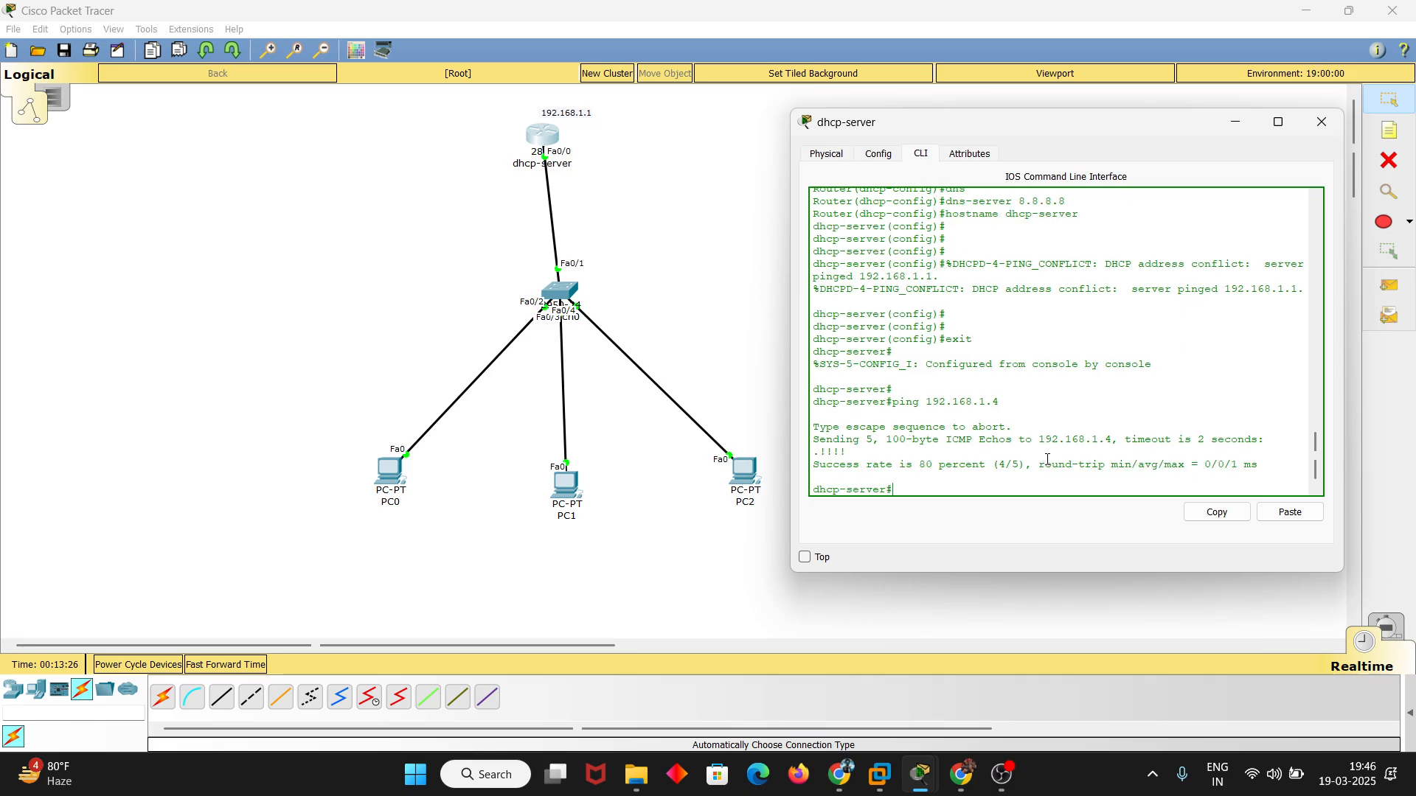
Repeat the router's ping to 192.168.1.4 and examine the success rate
key(Up)
key(Return)
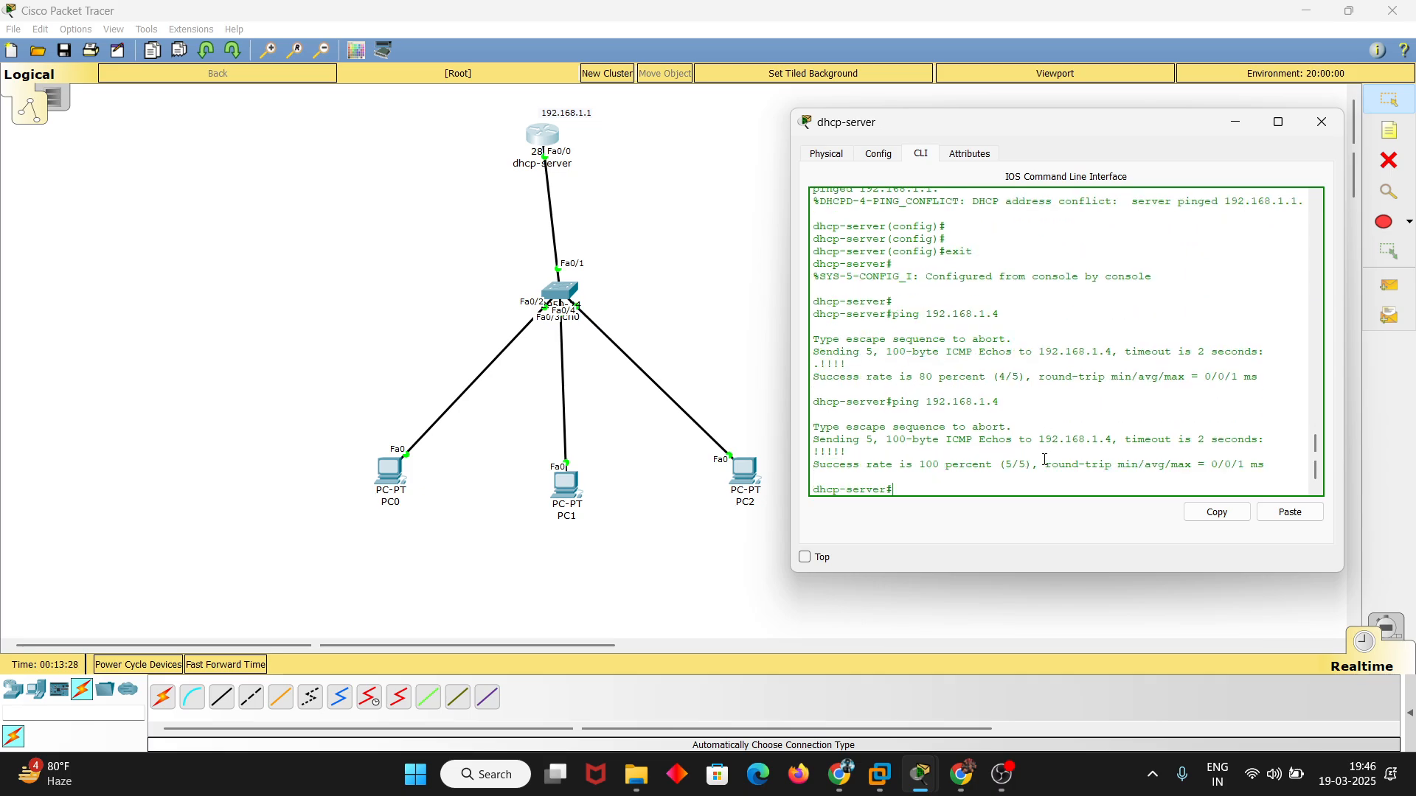
drag(908, 463, 998, 465)
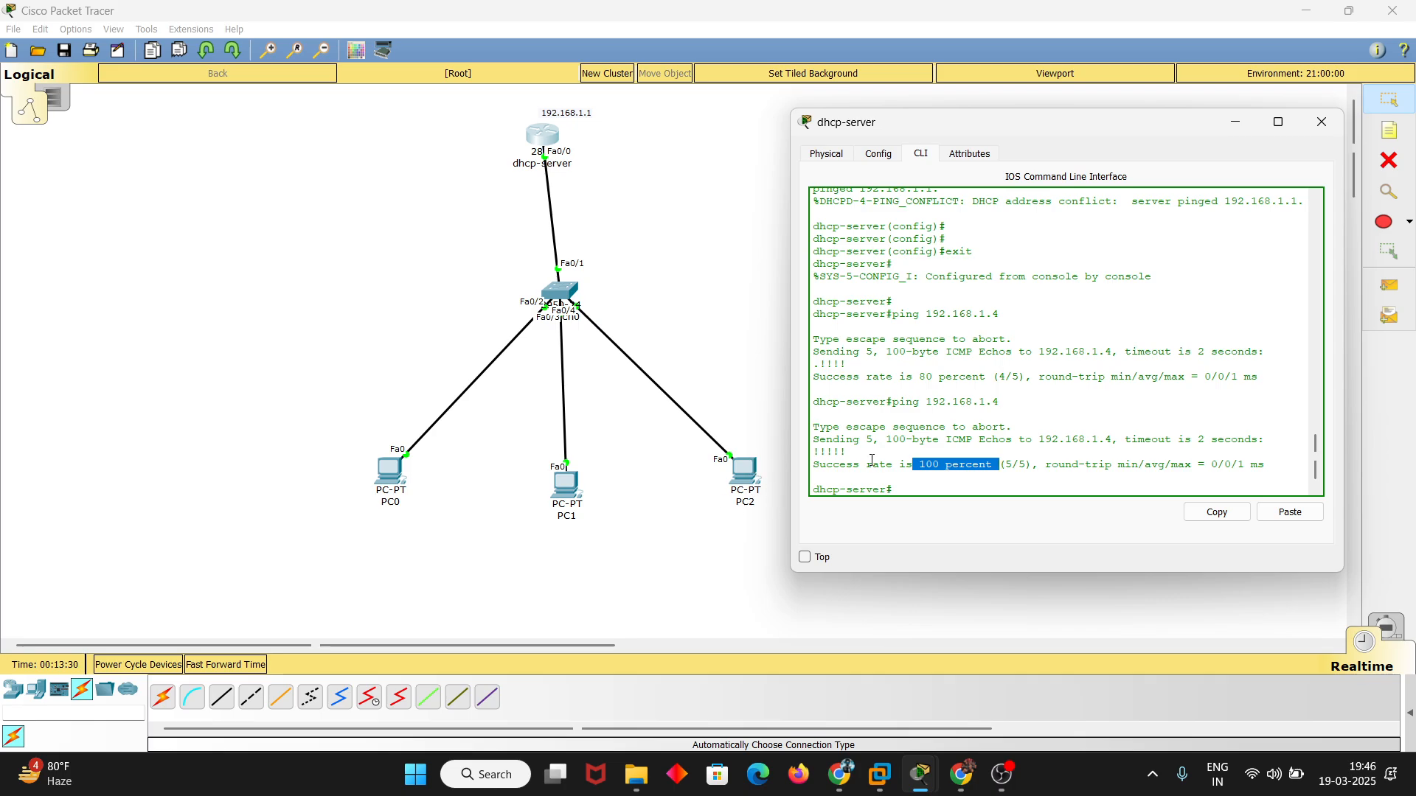
click(941, 483)
key(Return)
key(Return)
key(Return)
key(Return)
key(Return)
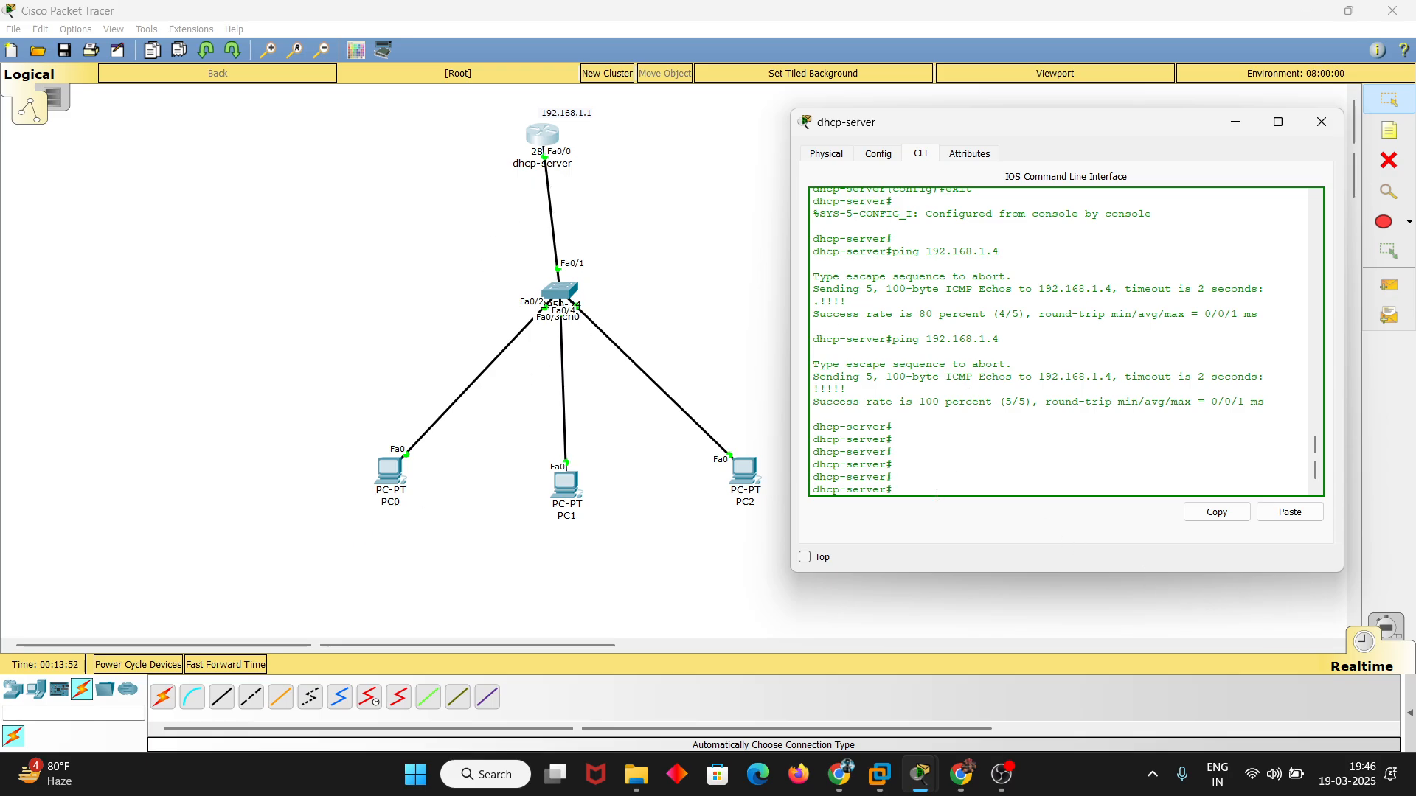
click(1013, 787)
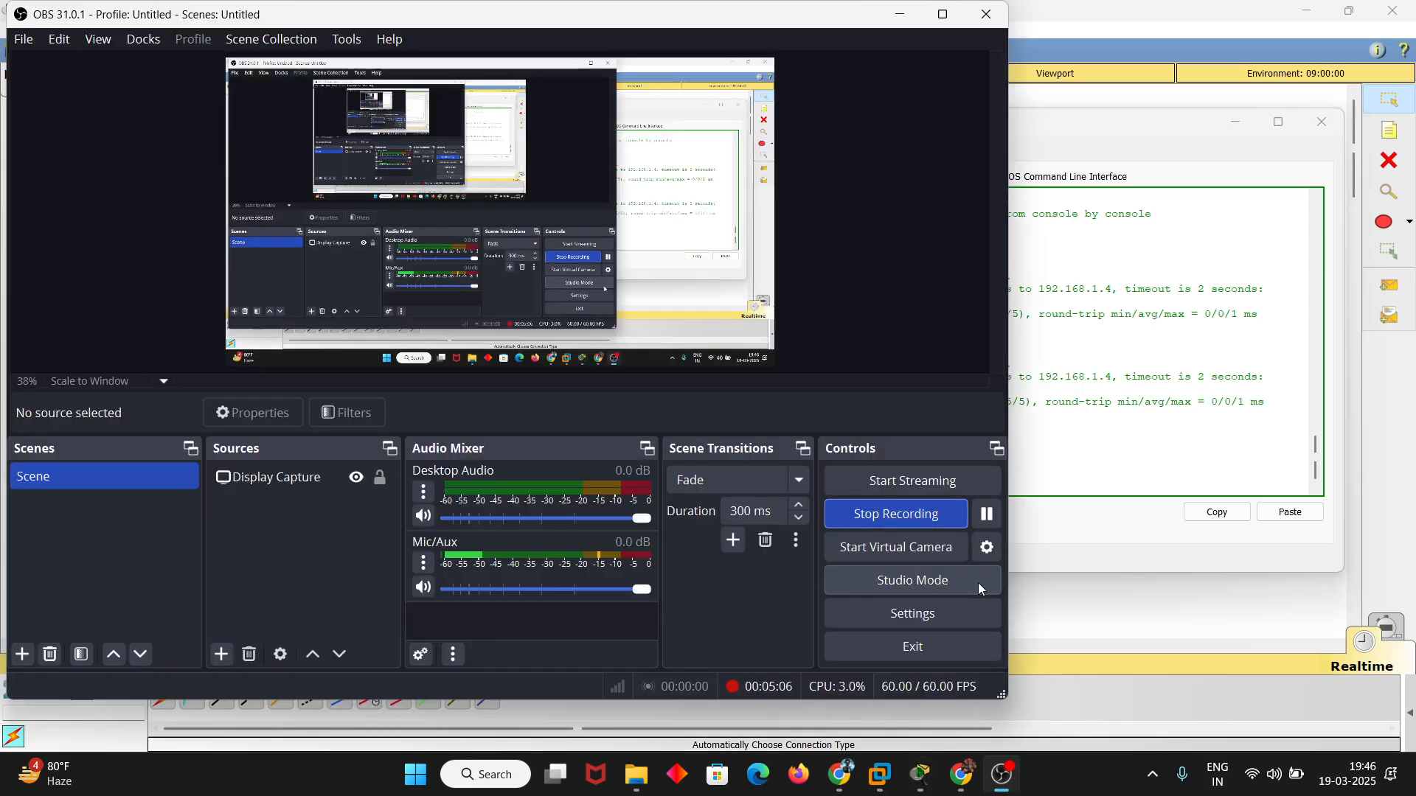
click(988, 513)
click(923, 773)
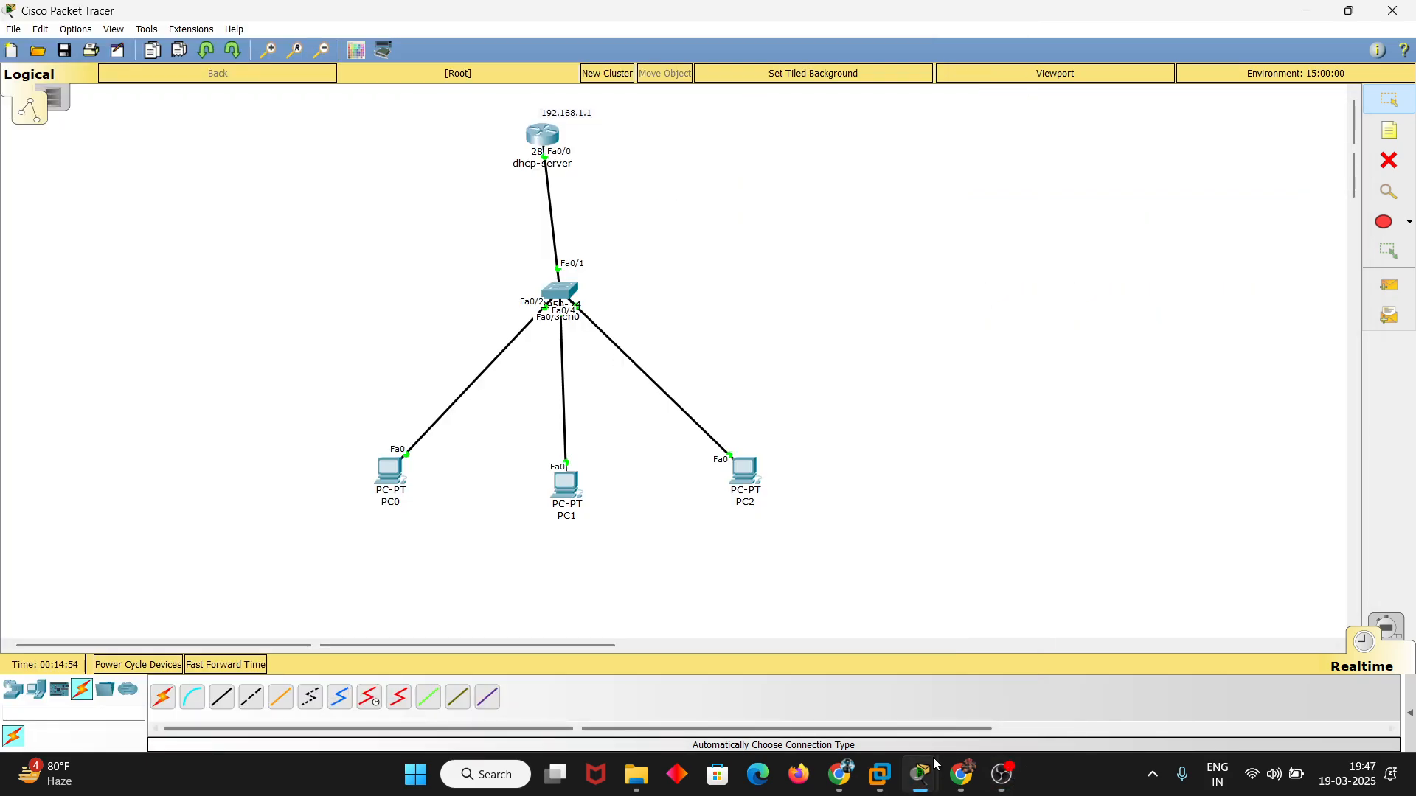
Reopen the router's command line and enter global configuration mode
click(544, 136)
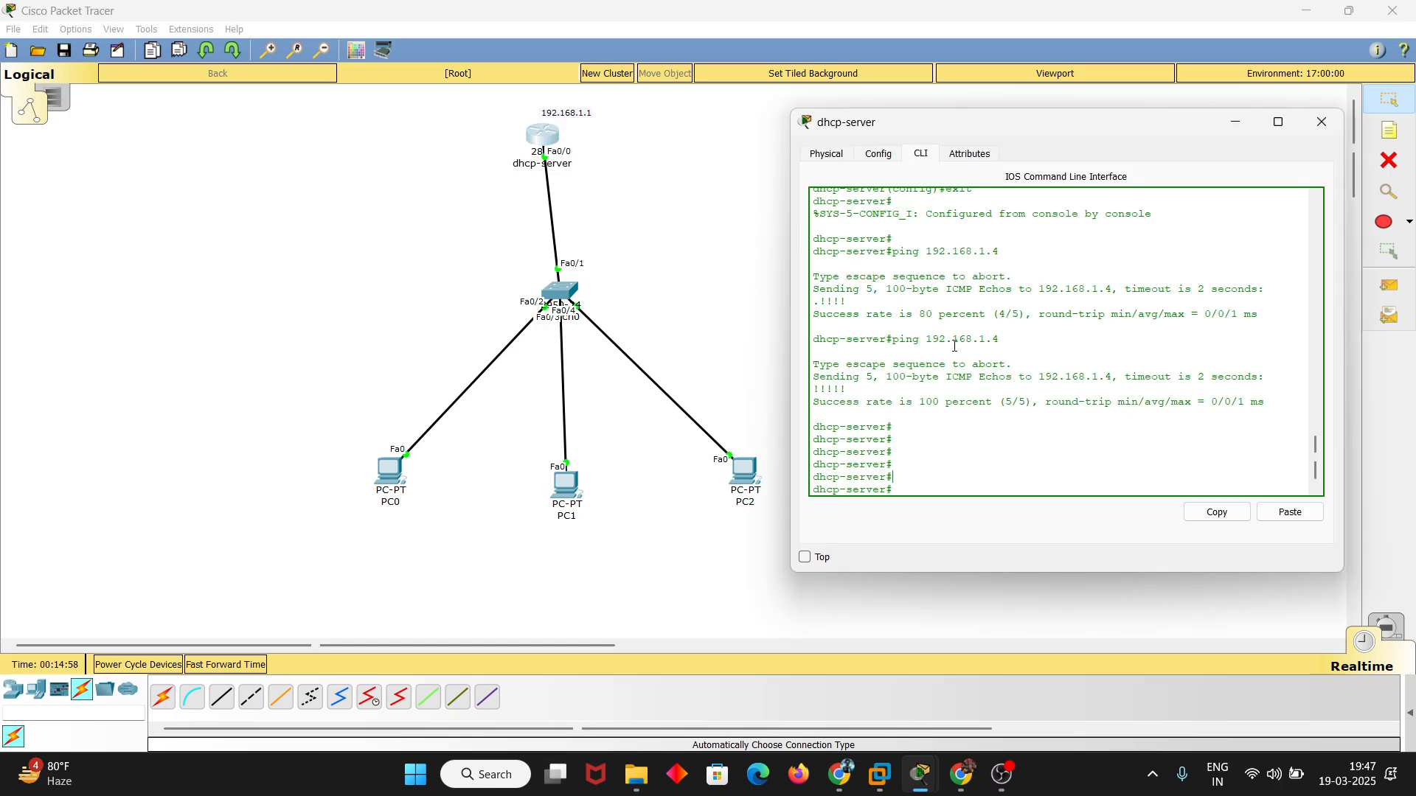
text(conf)
key(Tab)
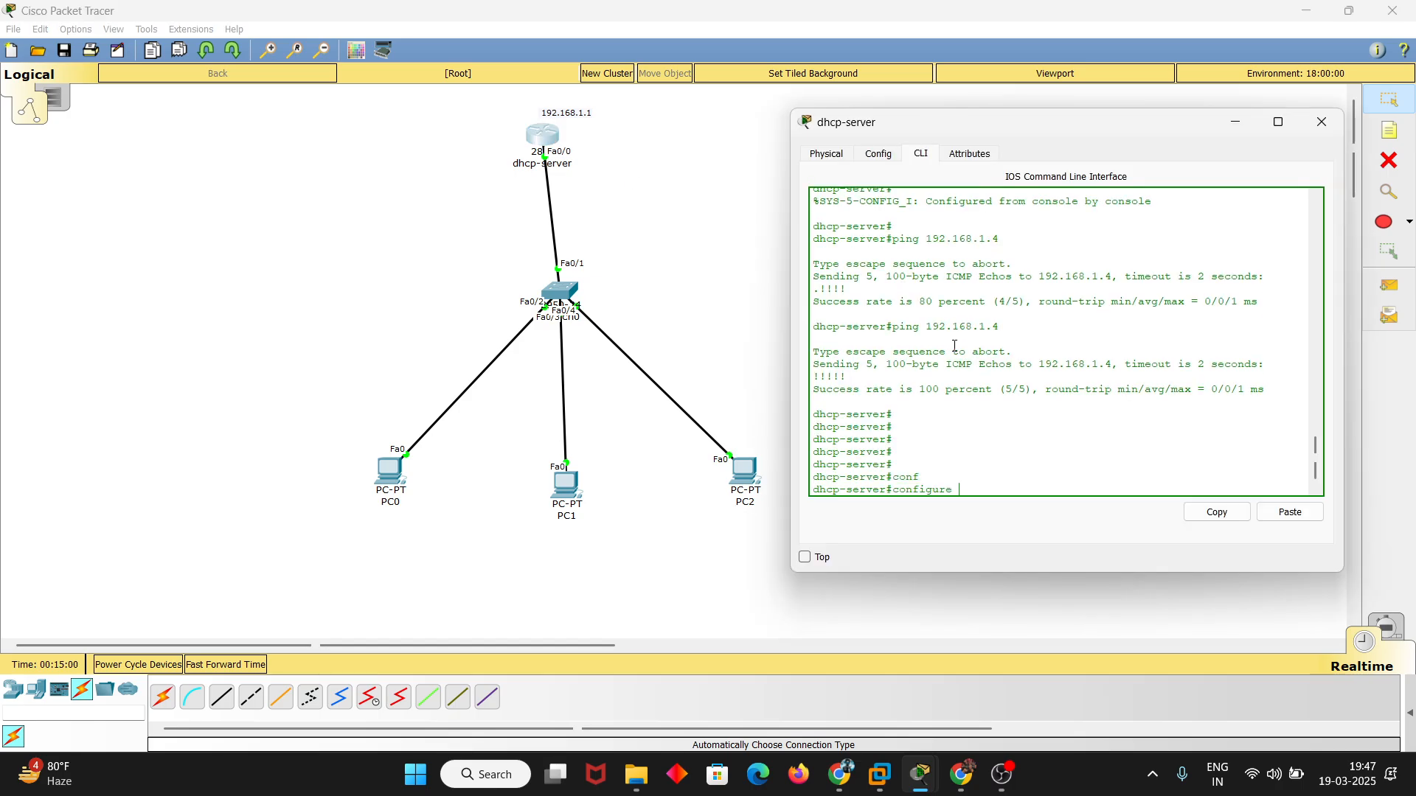
text(ter)
key(Tab)
key(Return)
key(Return)
key(Return)
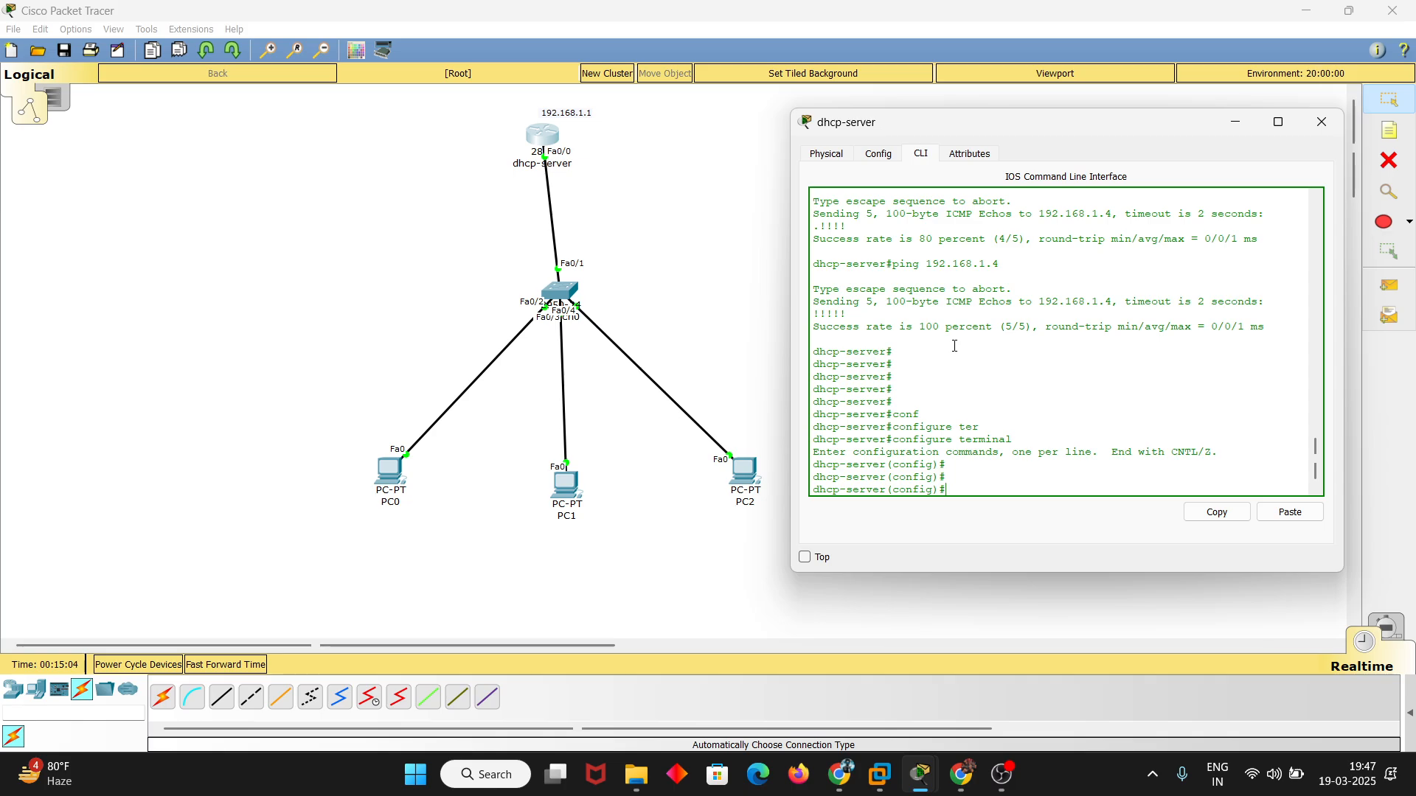
Look up the available vty line numbers and enter line configuration for vty 0 1 on the router
text(line vty ?)
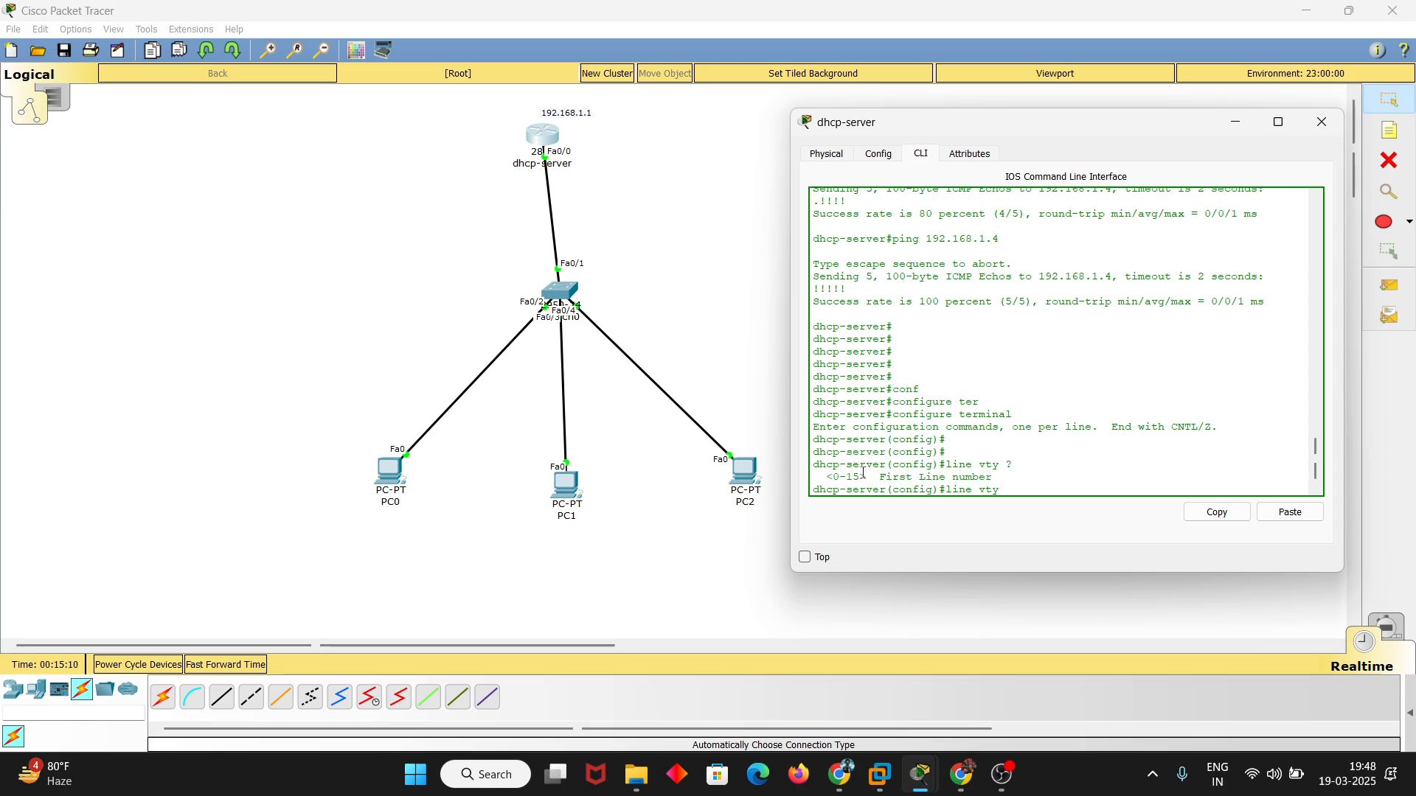
mouse_move(826, 477)
mouse_down()
mouse_move(873, 477)
mouse_move(828, 474)
mouse_up()
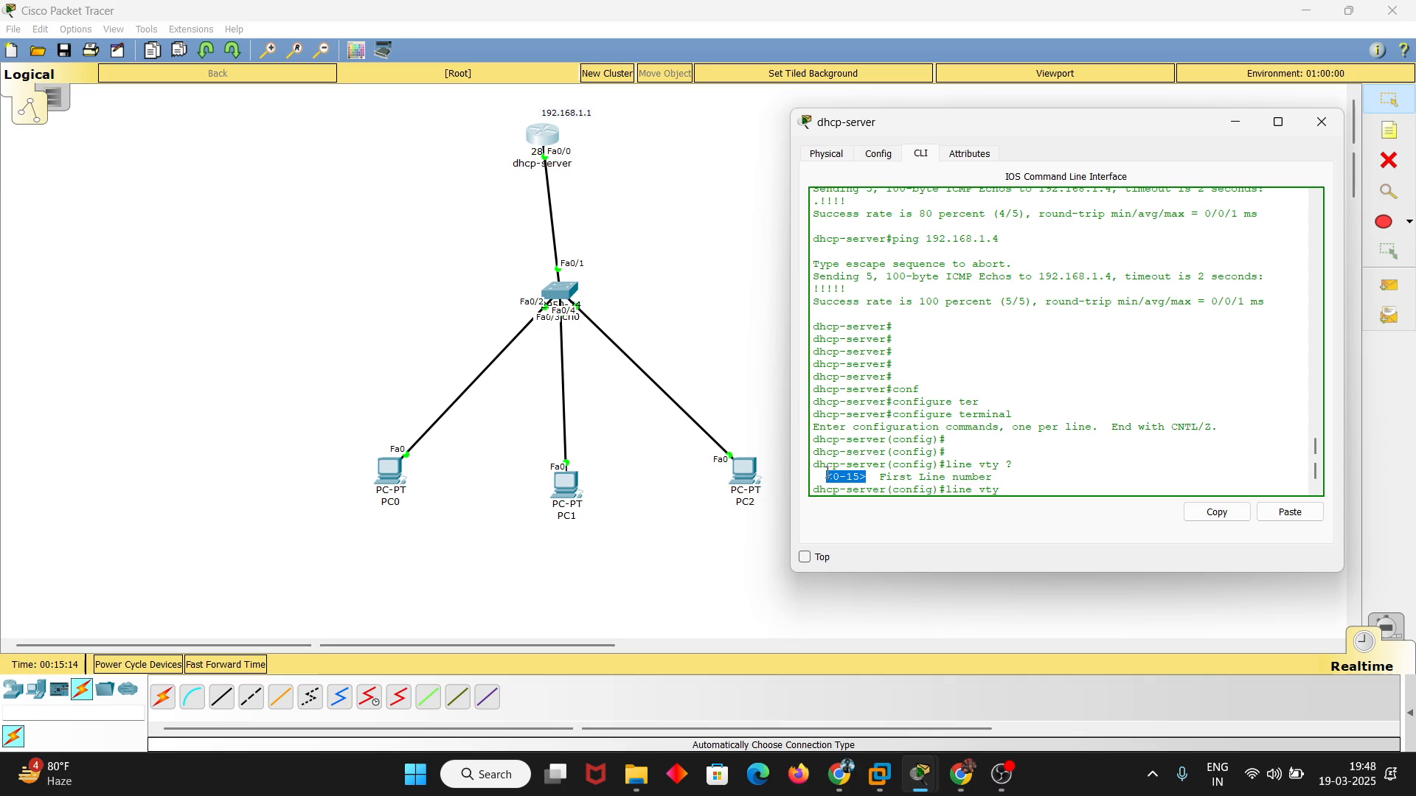
click(867, 471)
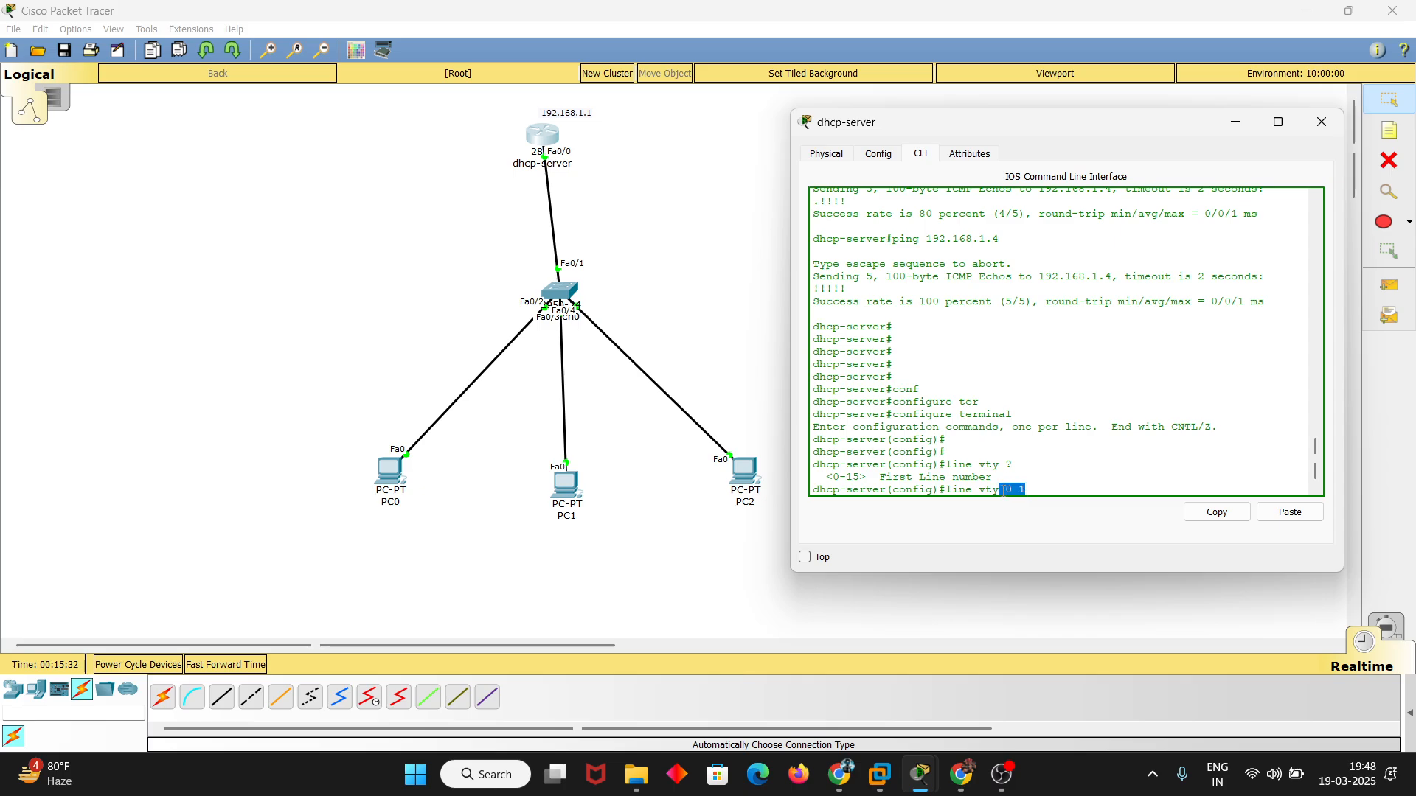
click(1043, 489)
key(BackSpace)
text(1)
key(Return)
Enable local login authentication on the router's vty lines with login local
text(log)
key(Tab)
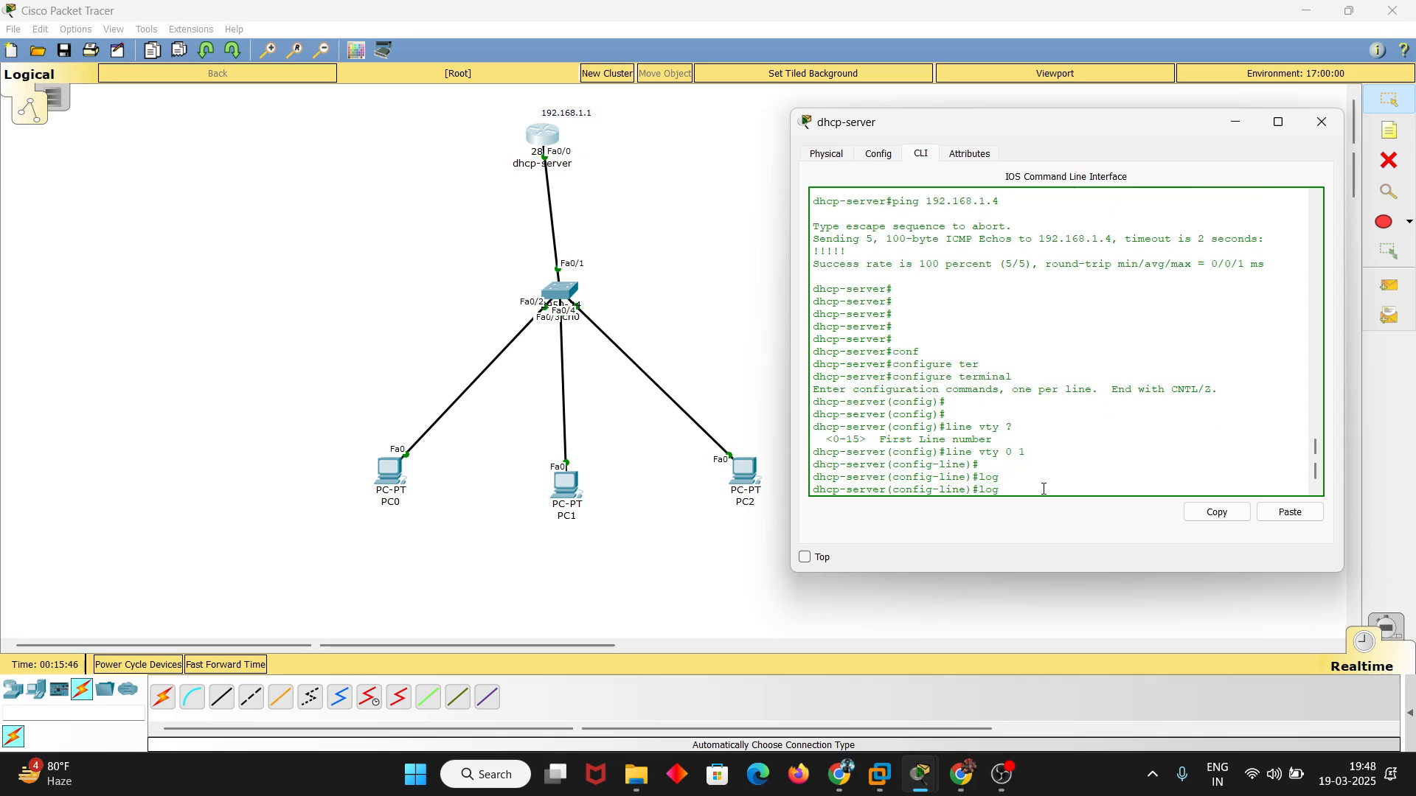
text(i)
key(Tab)
text(local)
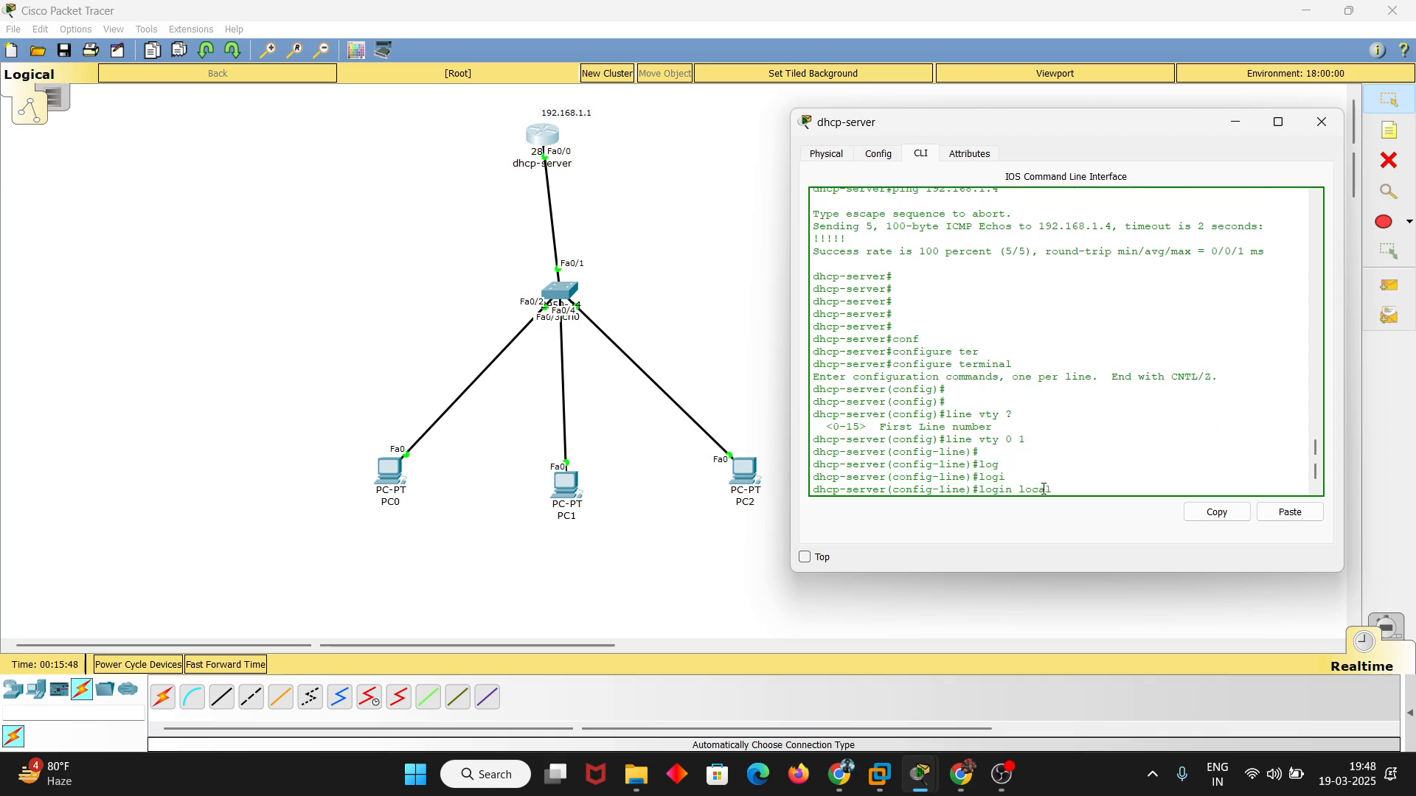
key(Return)
key(Return)
key(Return)
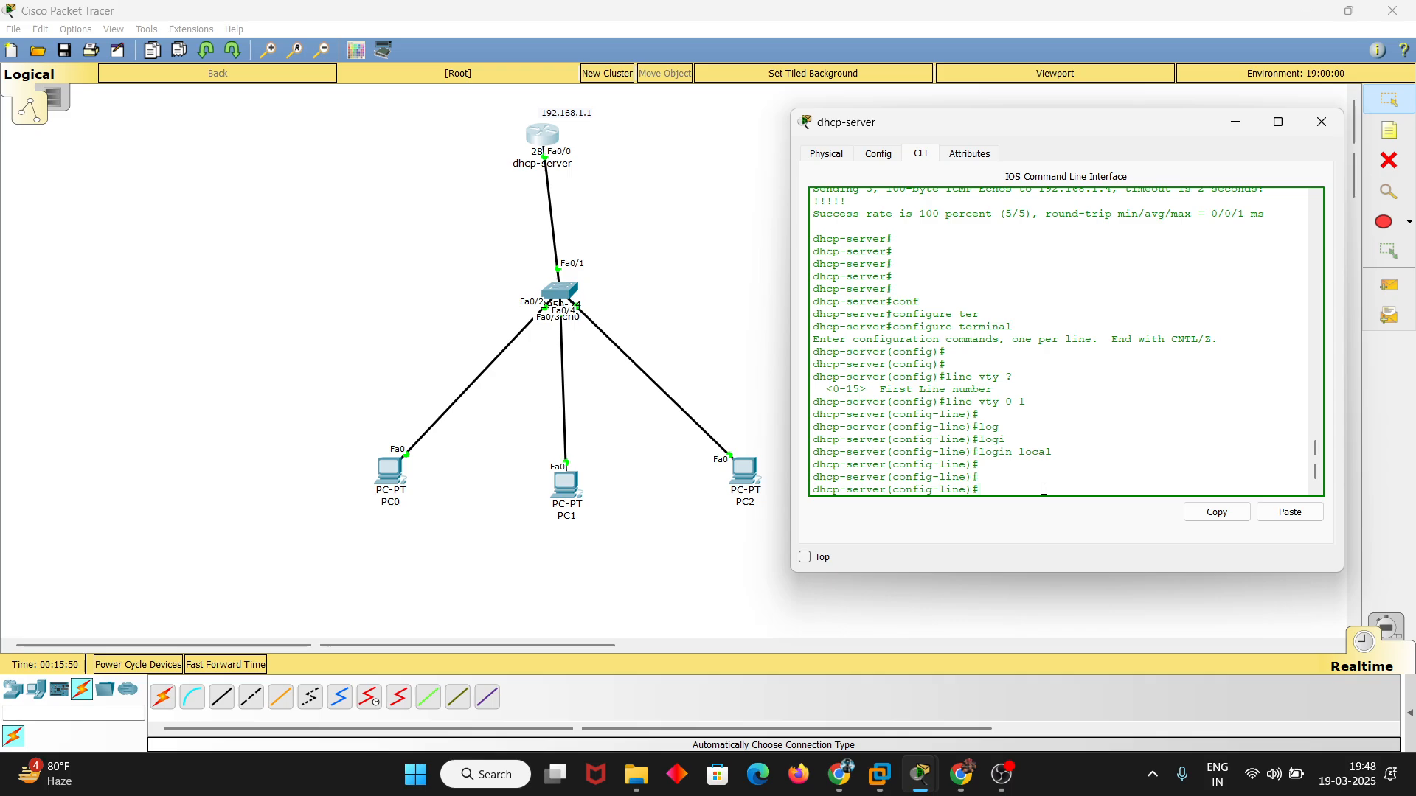
List the input transport protocols for the vty lines and allow Telnet with transport input telnet
text(tra)
key(Tab)
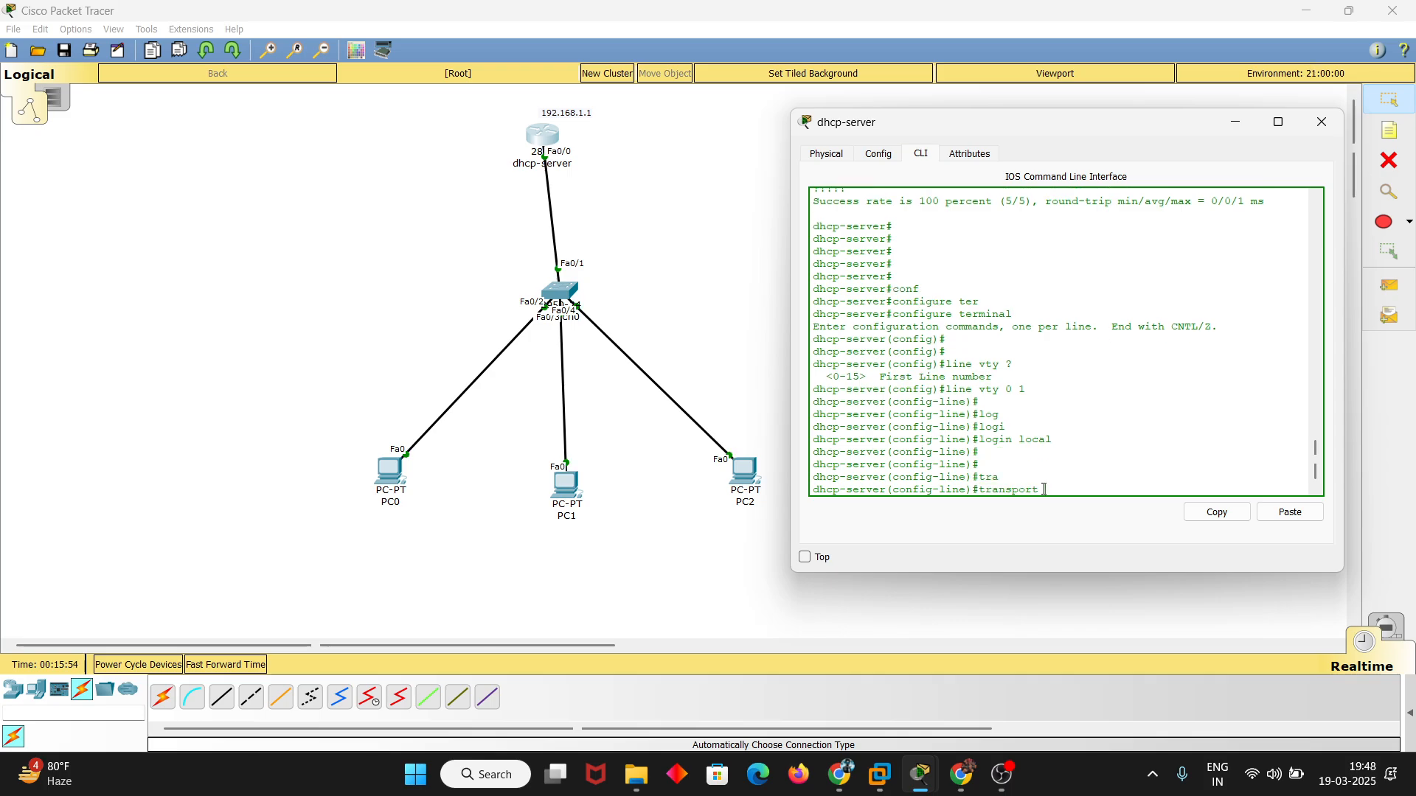
text(in)
key(Tab)
text(?)
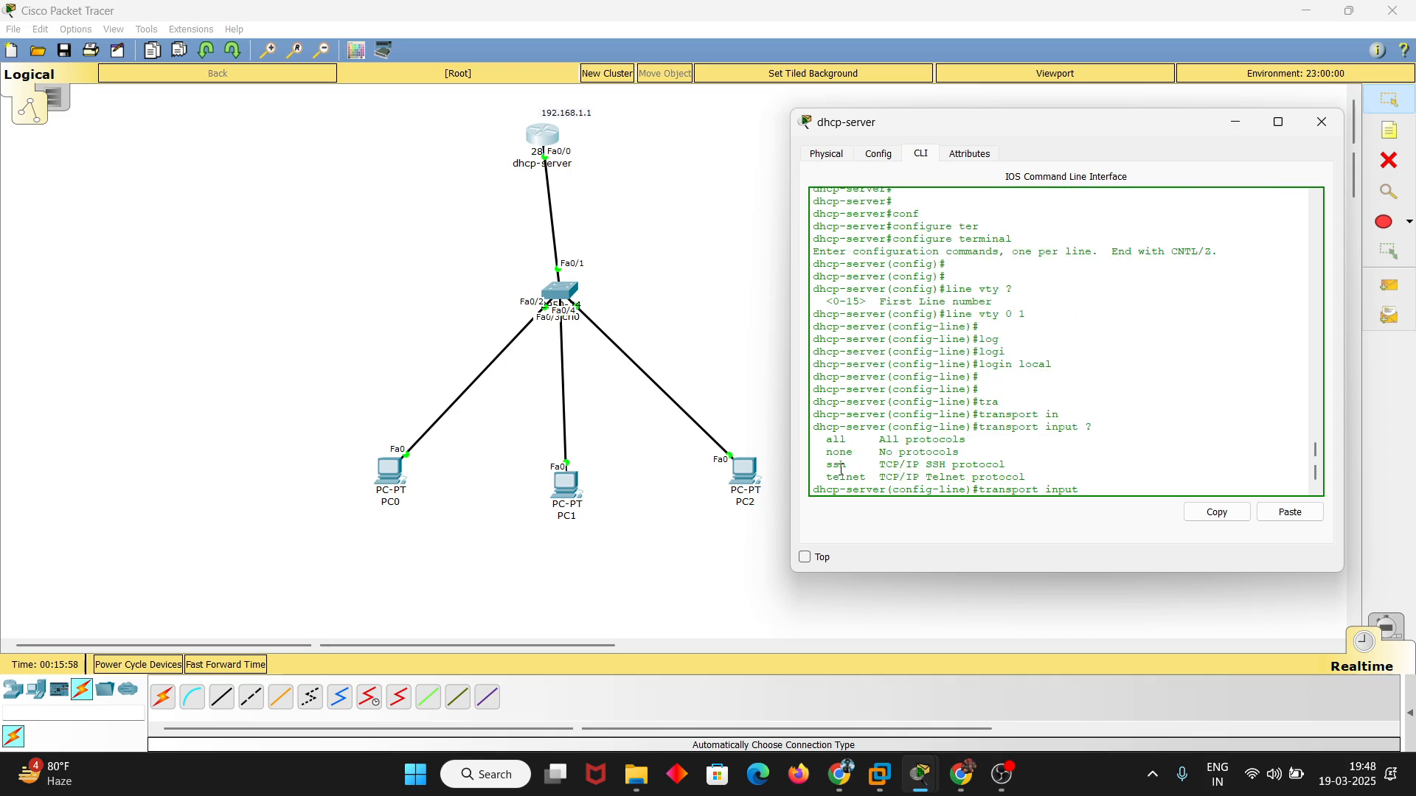
drag(820, 477, 1053, 481)
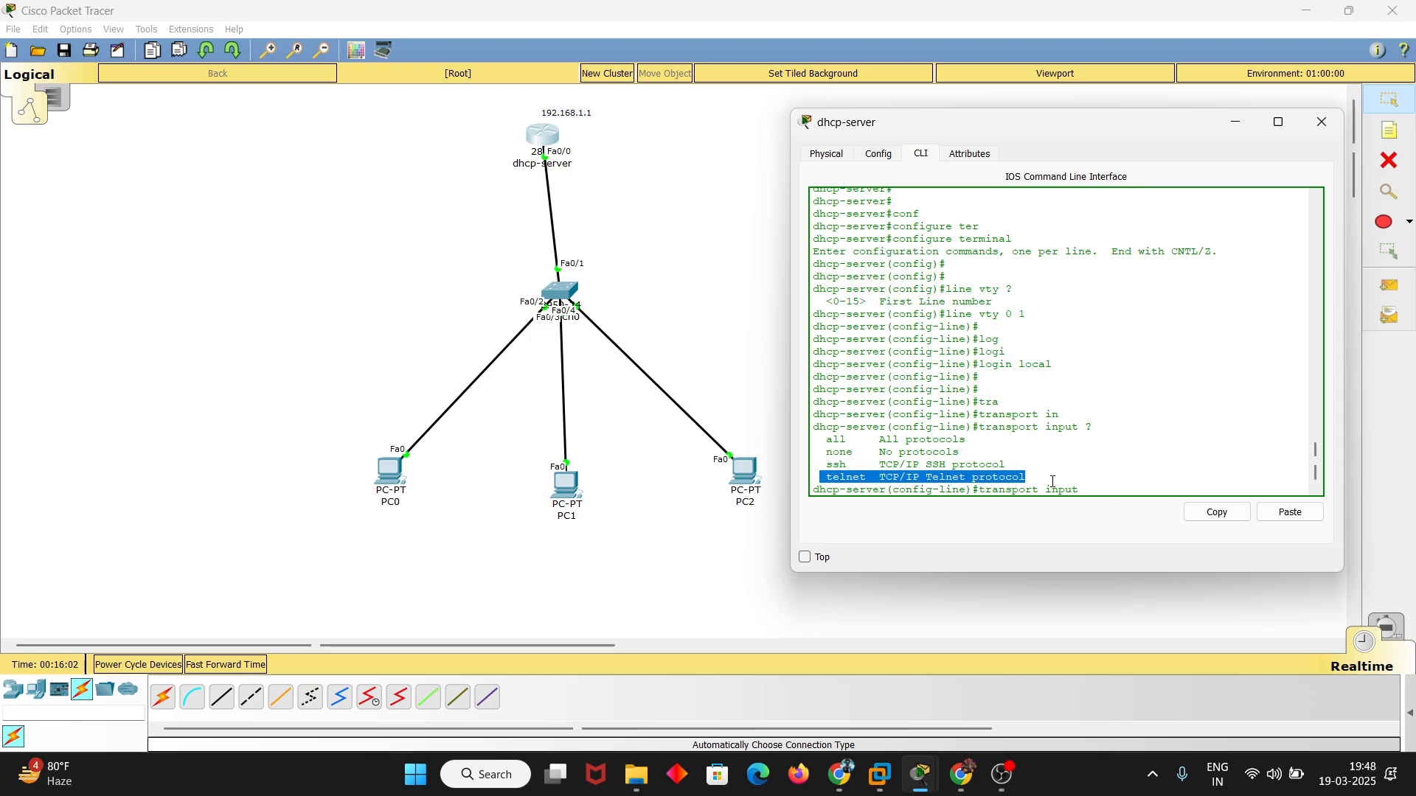
click(1053, 480)
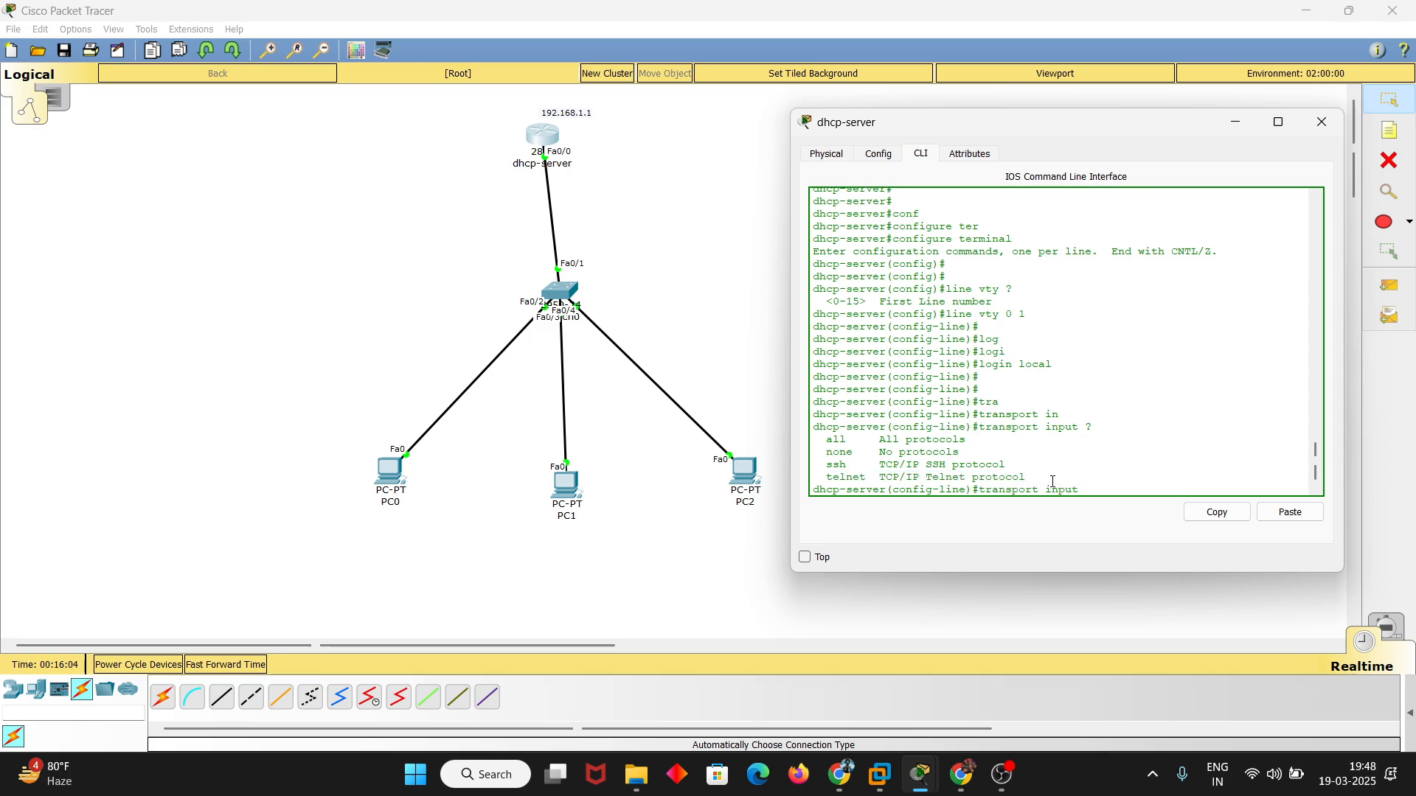
text(tel)
key(Tab)
key(Return)
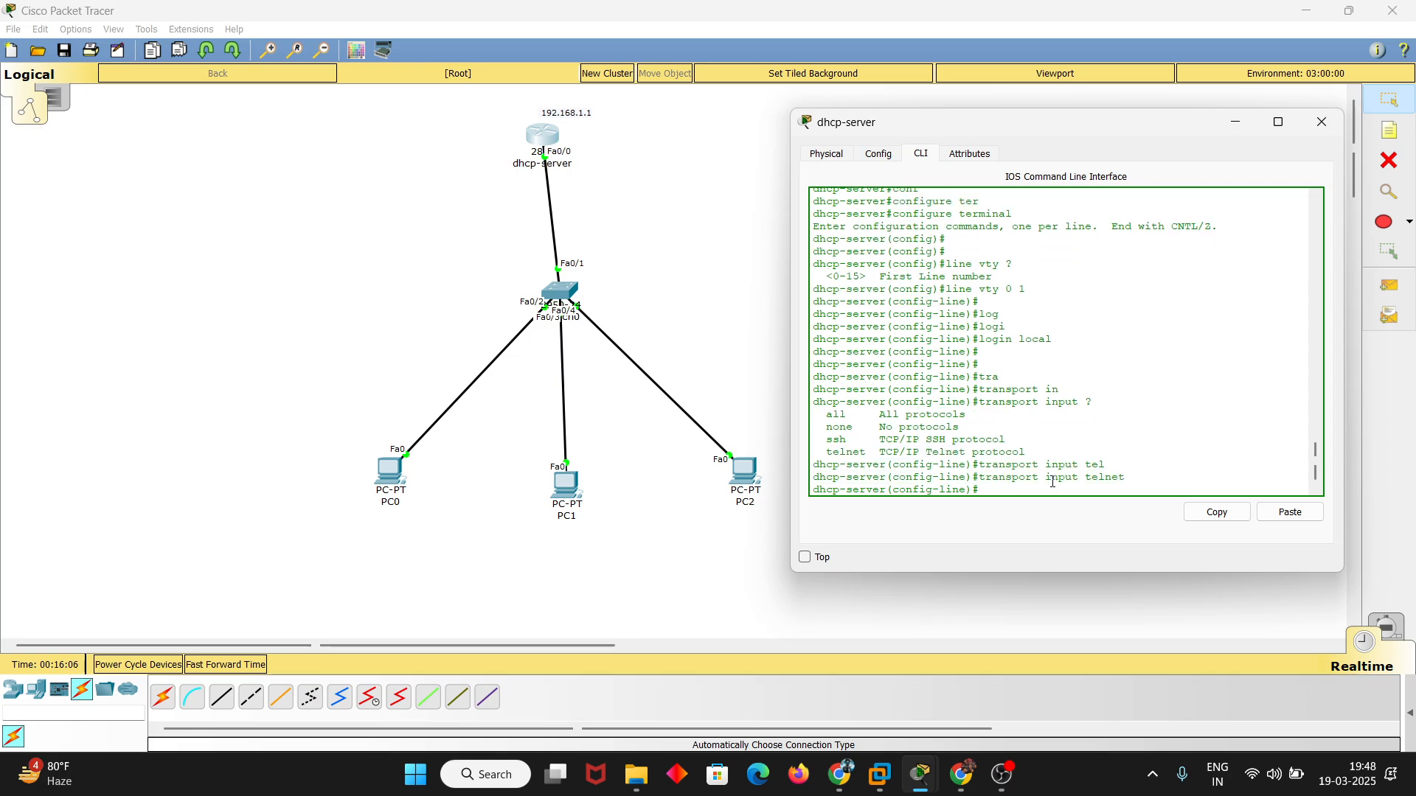
key(Return)
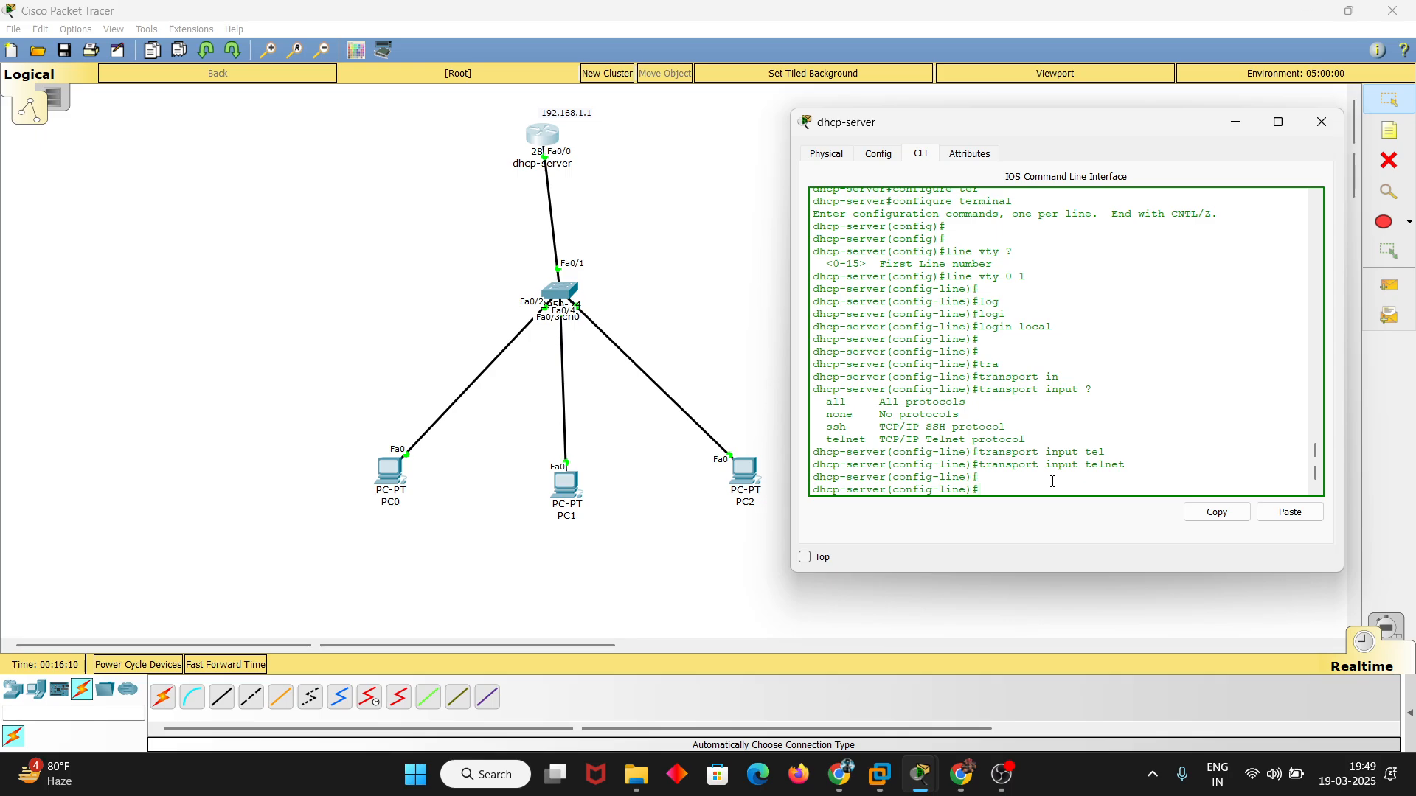
Create a local user account on the router, entering its username and account password
text(username legion passw)
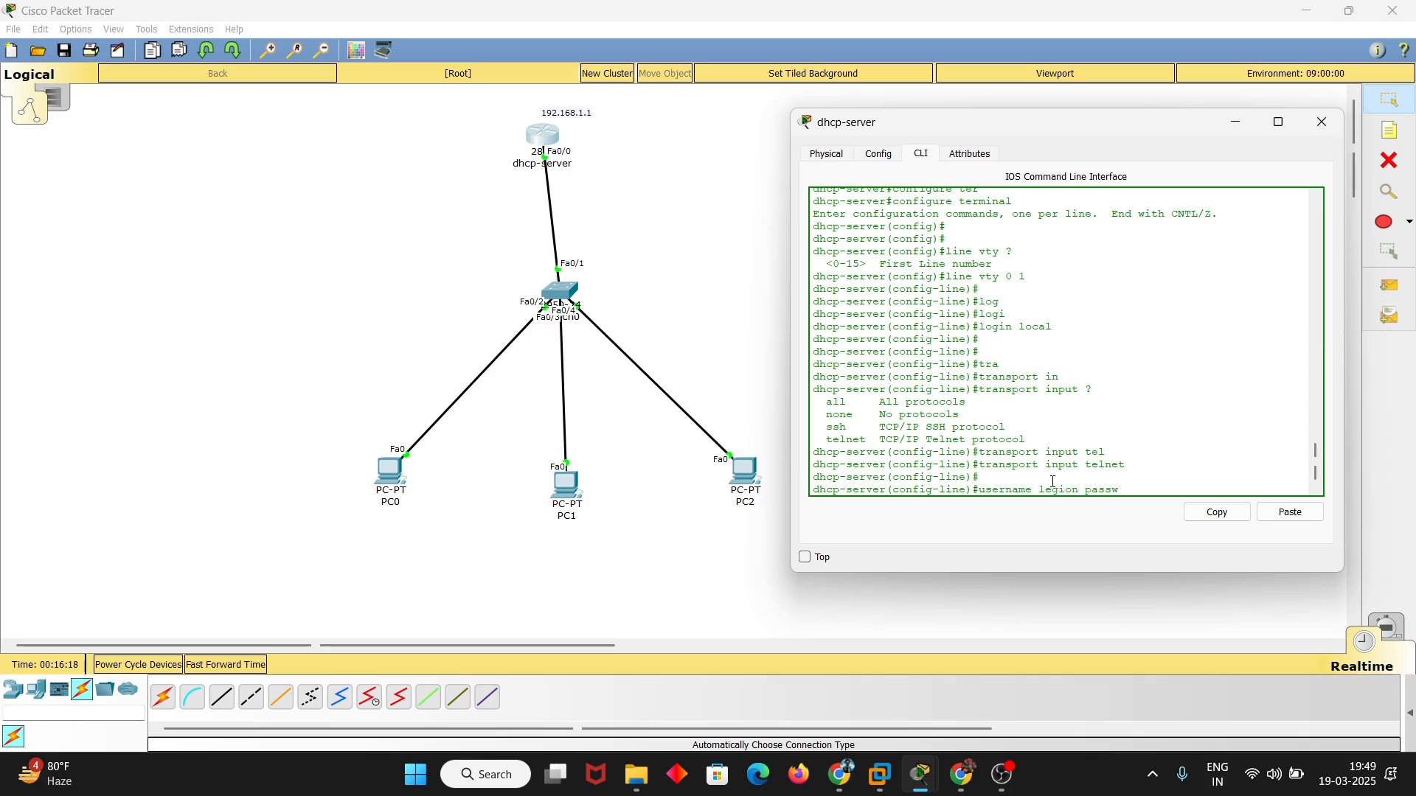
text(ord legion)
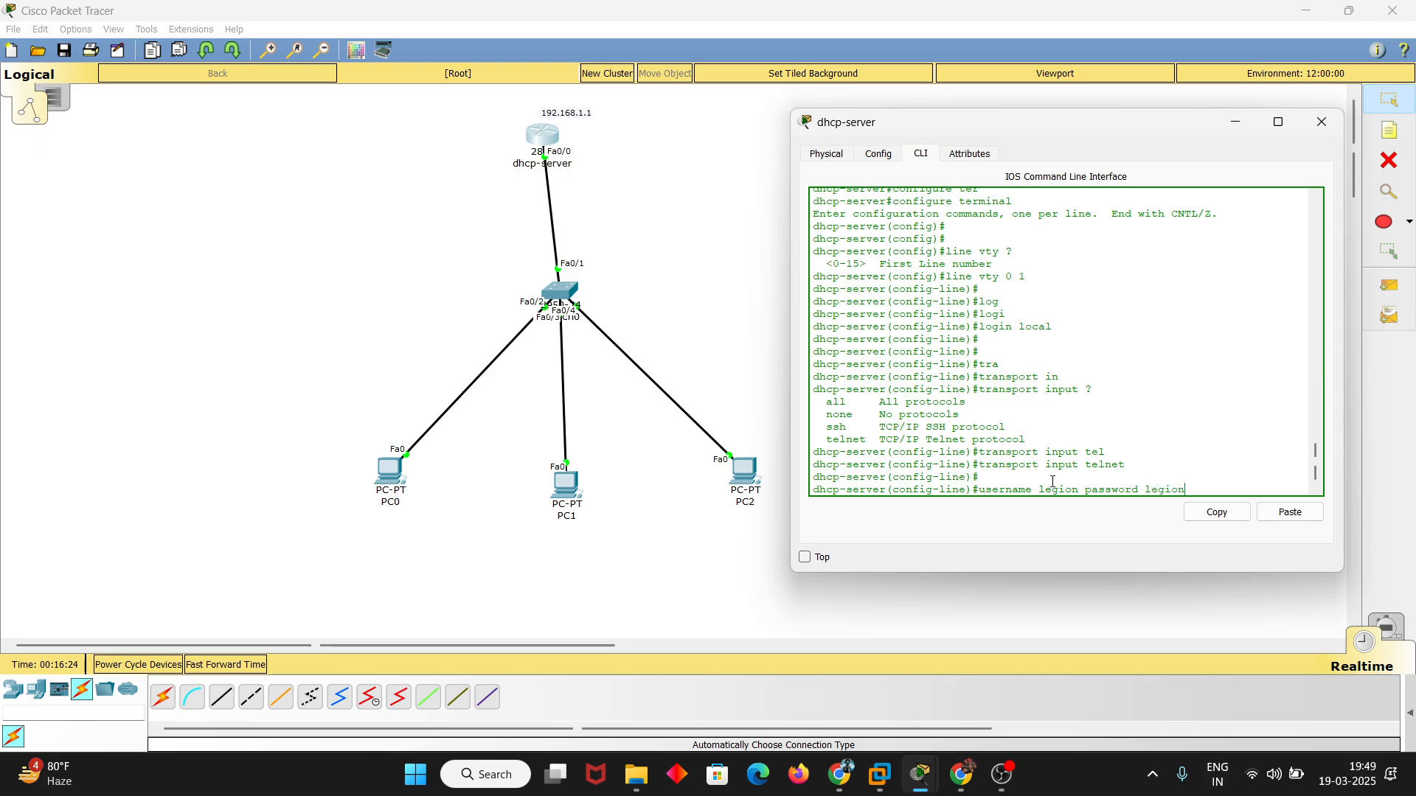
key(Return)
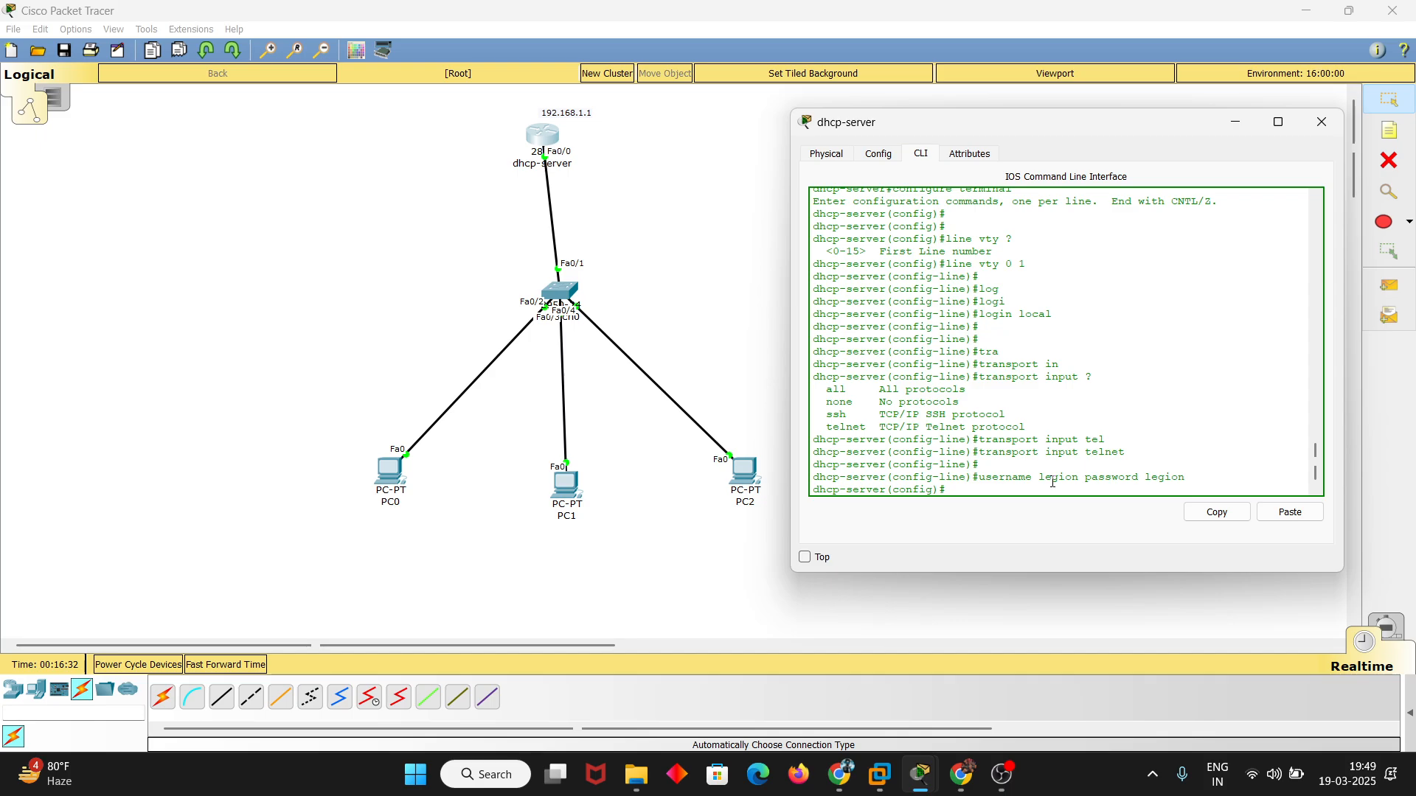
Set the router's enable password in global configuration mode
text(enab)
key(Tab)
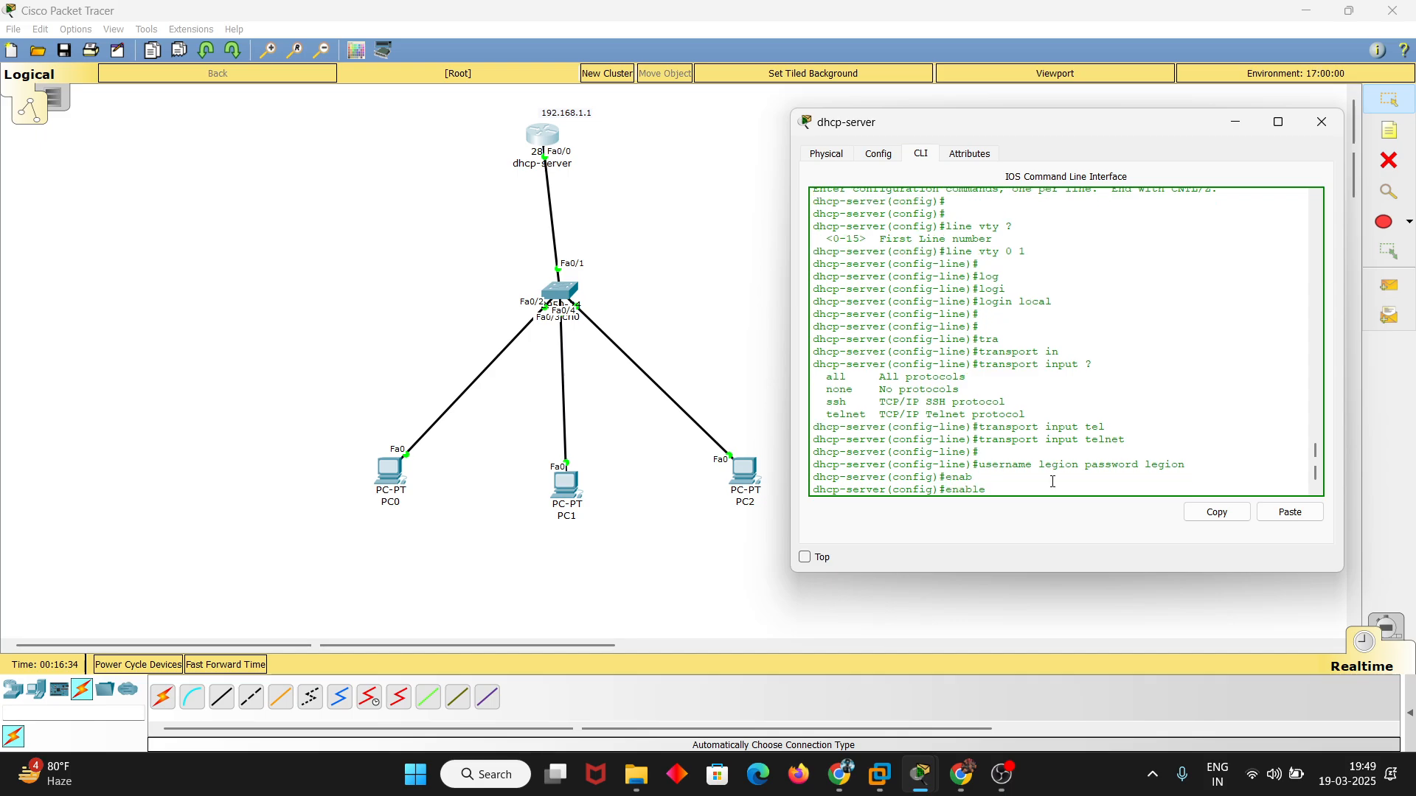
text(pas)
key(Tab)
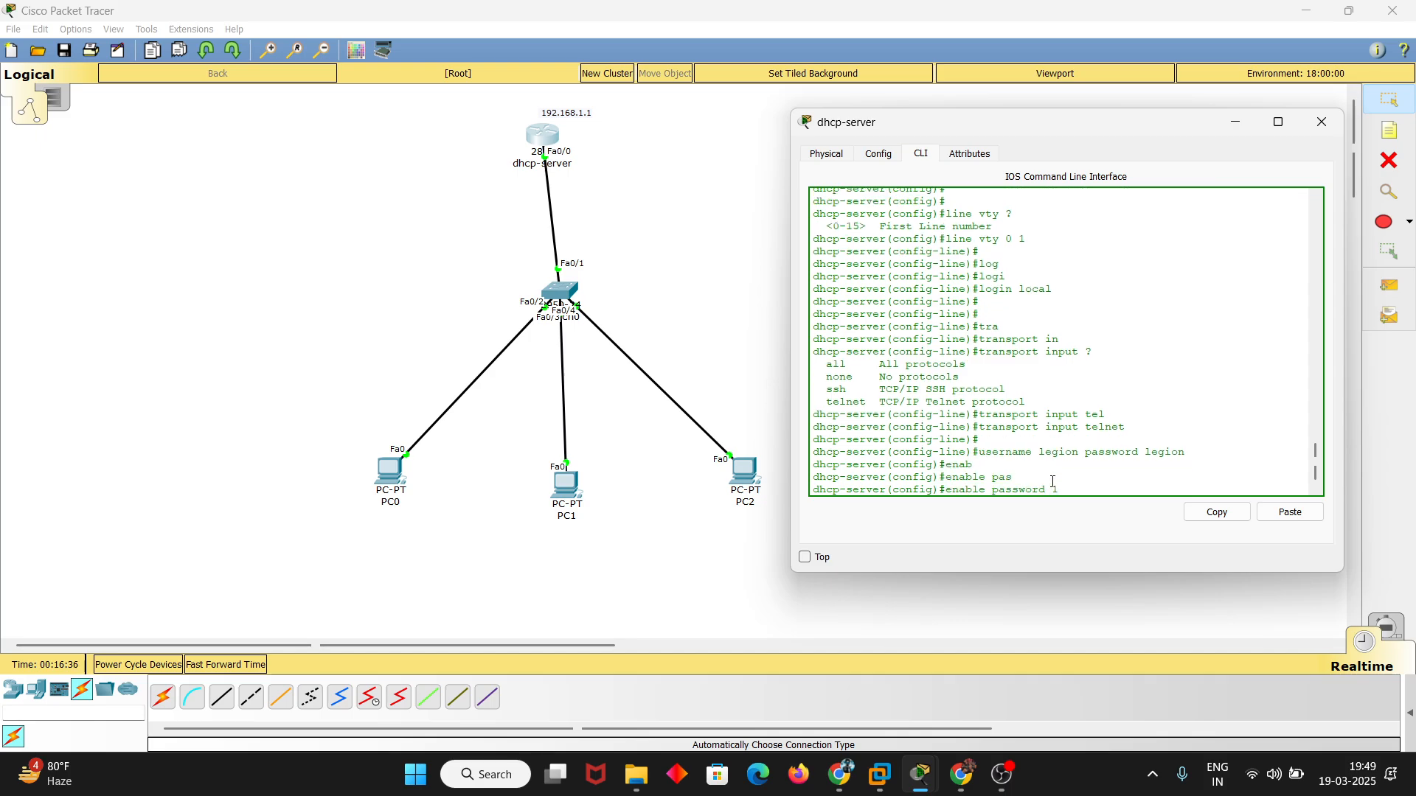
text(23)
mouse_move(1039, 452)
mouse_down()
mouse_move(1201, 445)
mouse_move(1037, 449)
mouse_up()
click(1200, 445)
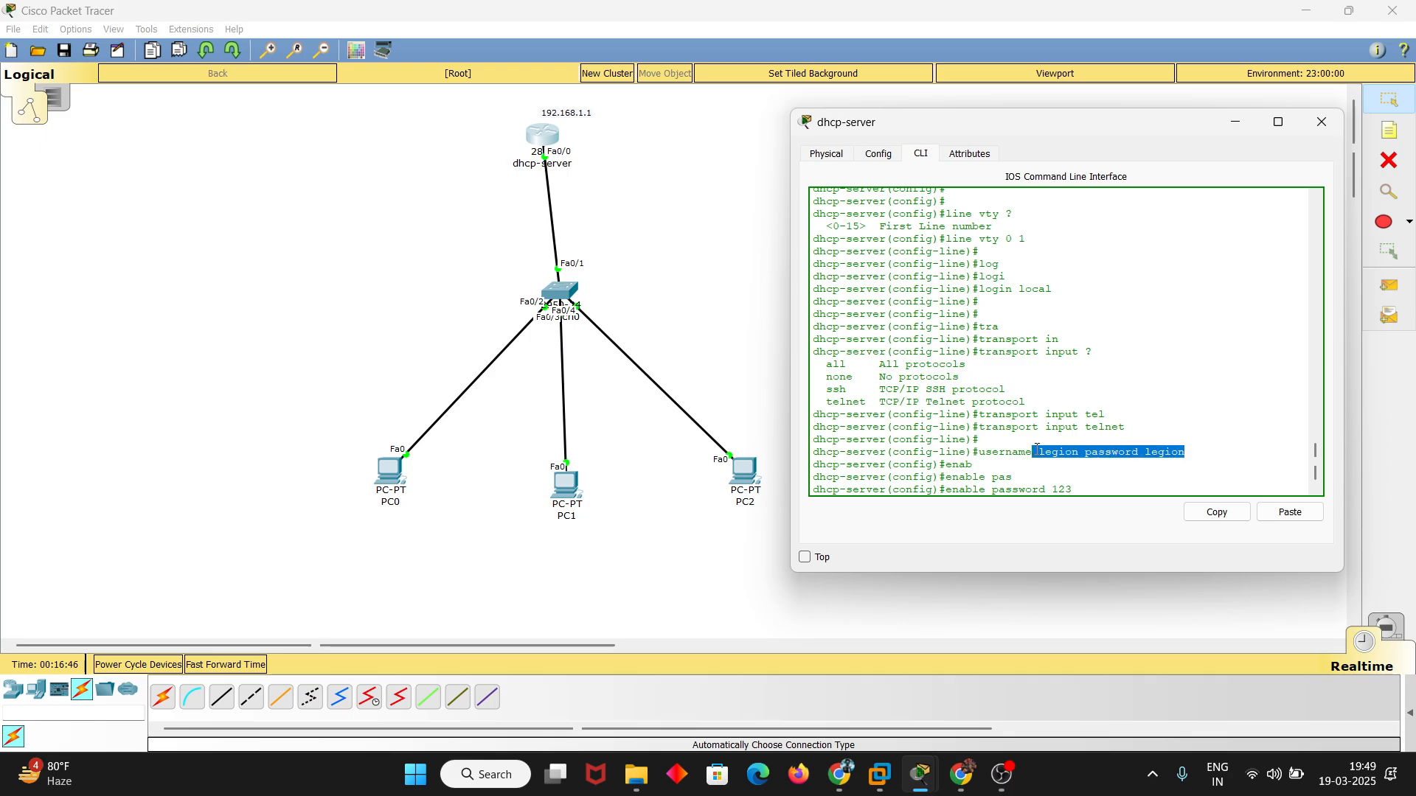
click(1037, 449)
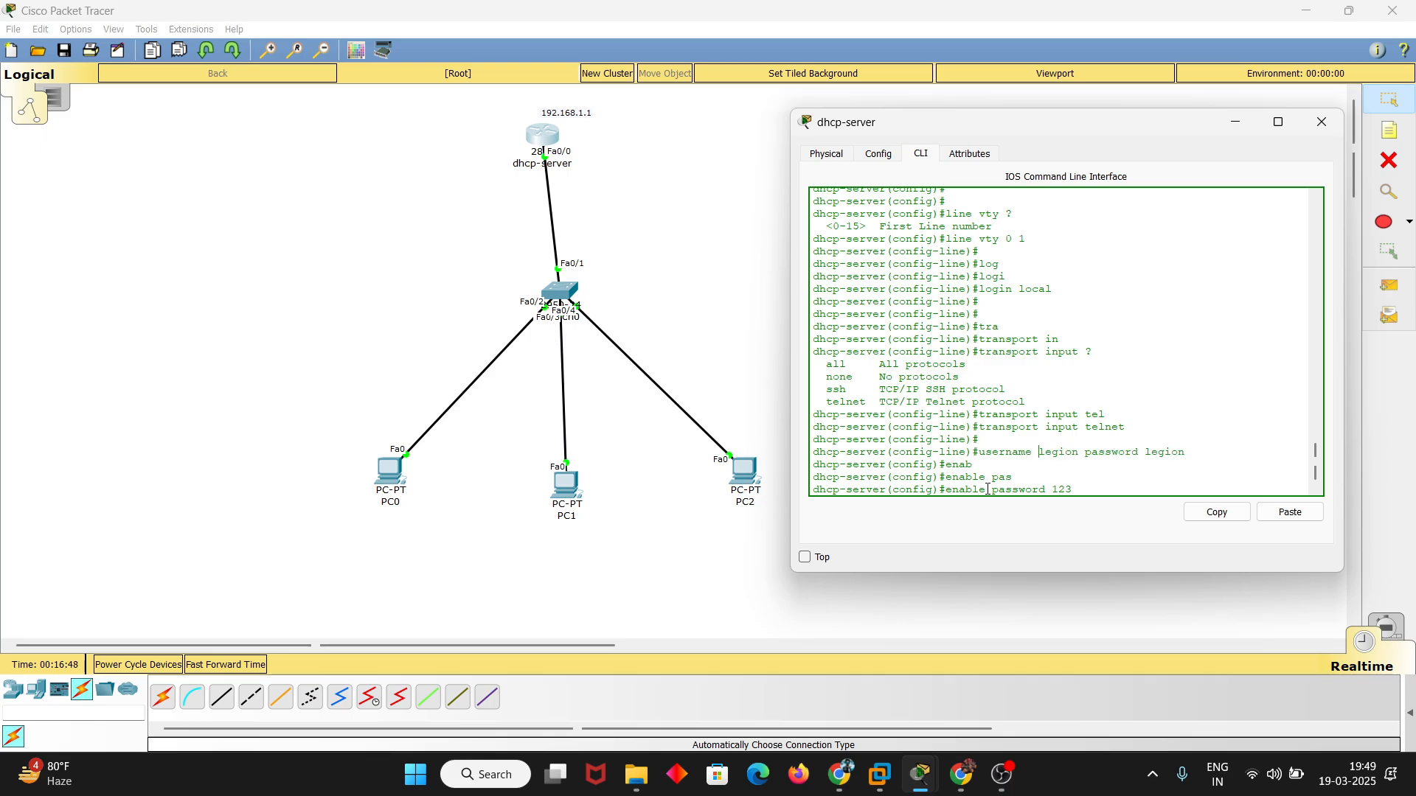
drag(946, 489, 1072, 487)
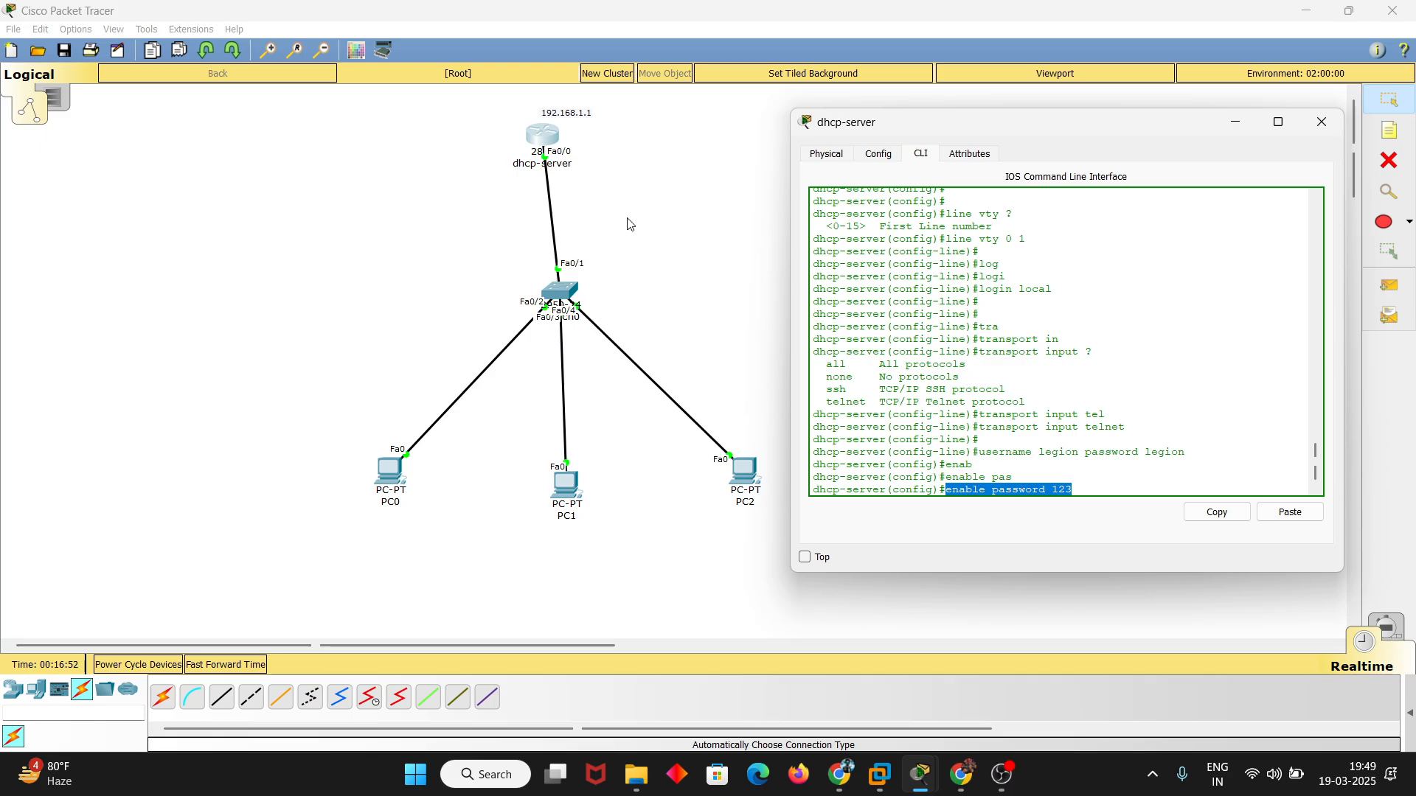
click(1102, 489)
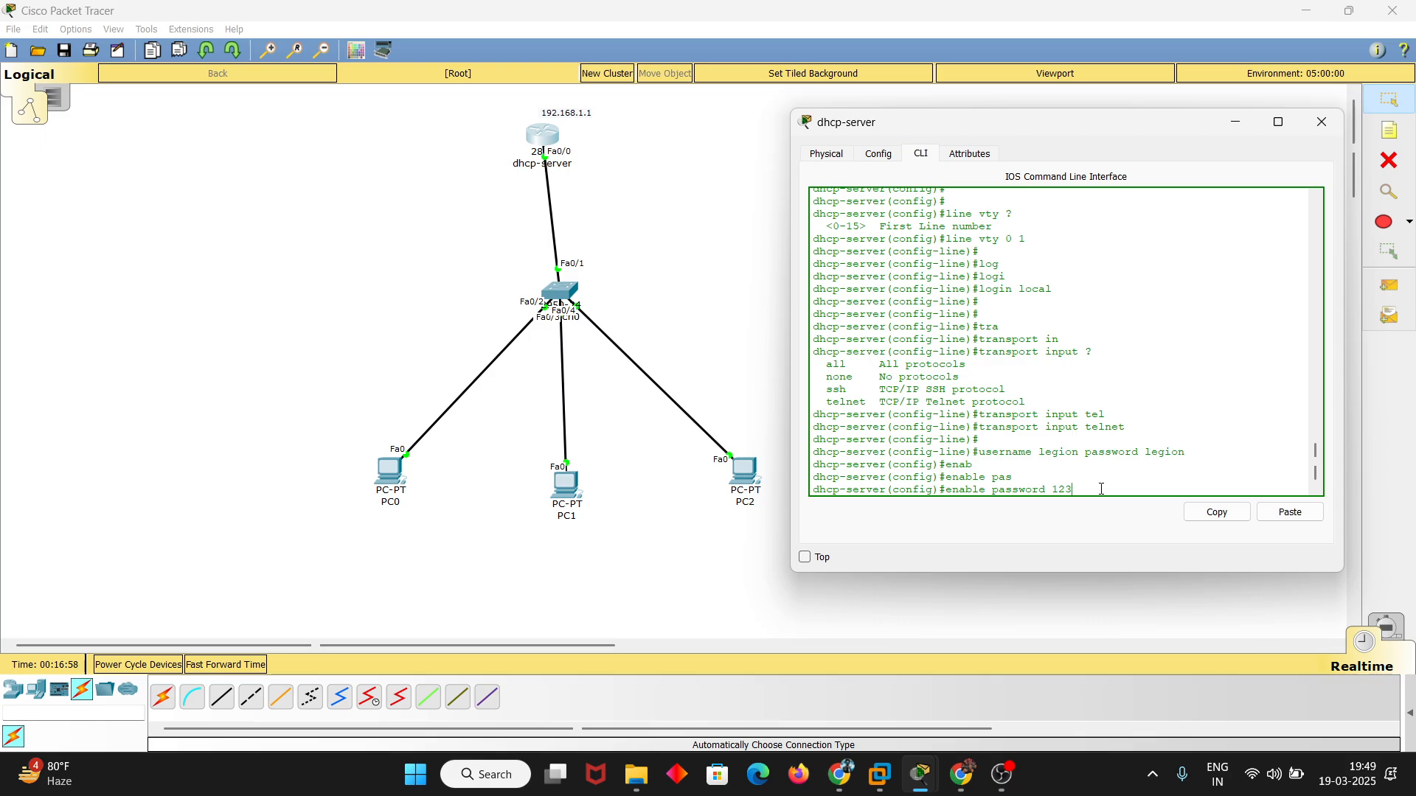
key(Return)
key(Return)
key(Return)
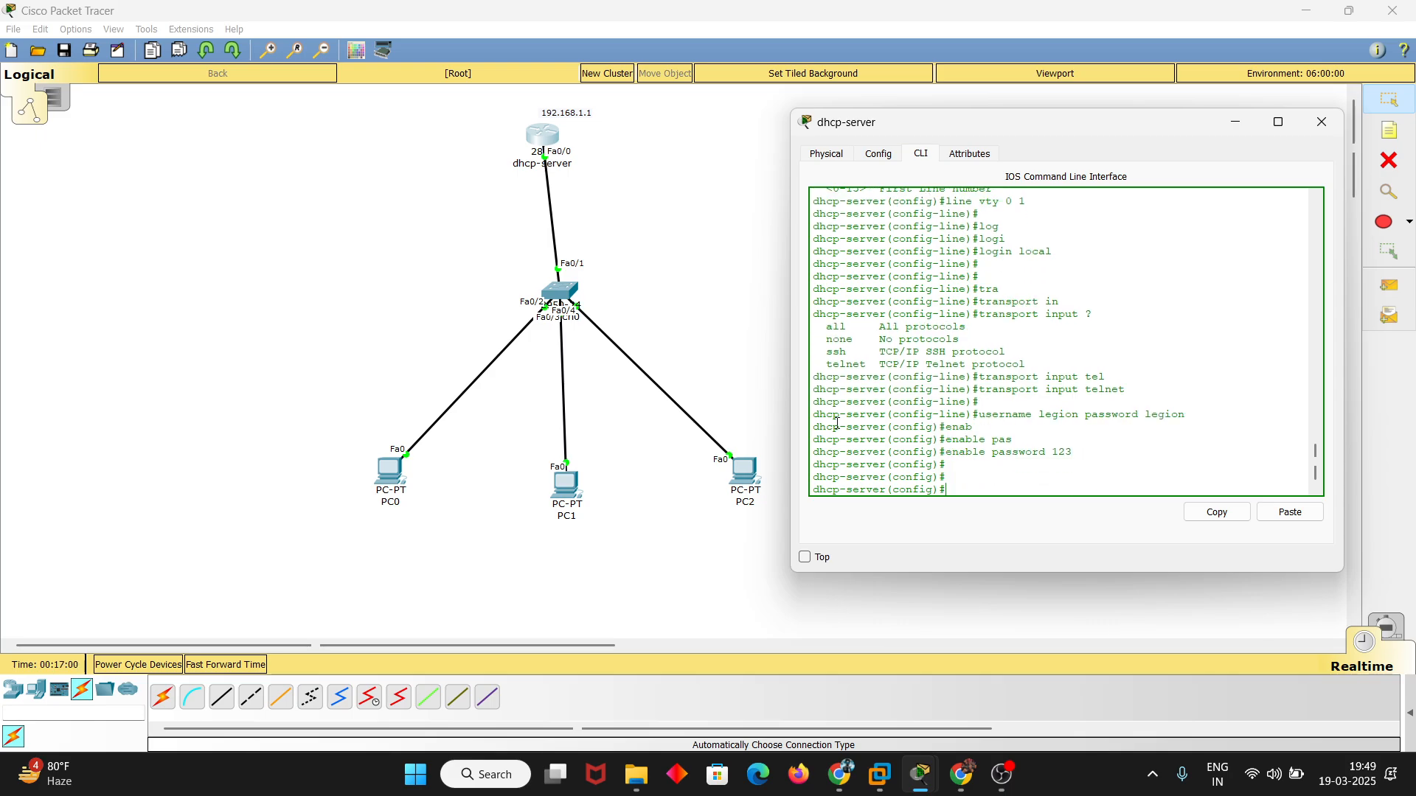
Close PC0's IP Configuration, ping 192.168.1.1 from its Command Prompt and stop the ping after the first replies
click(400, 472)
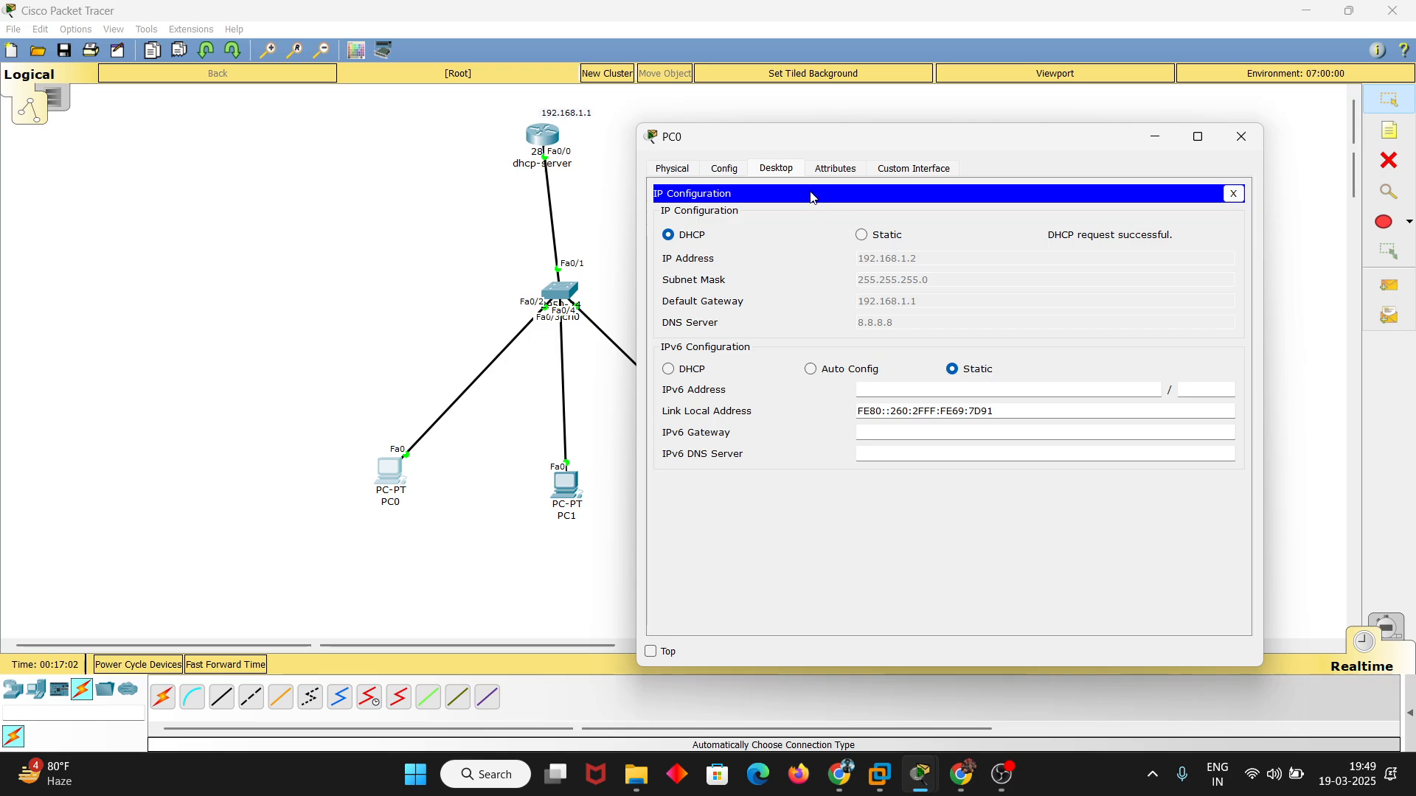
click(1233, 193)
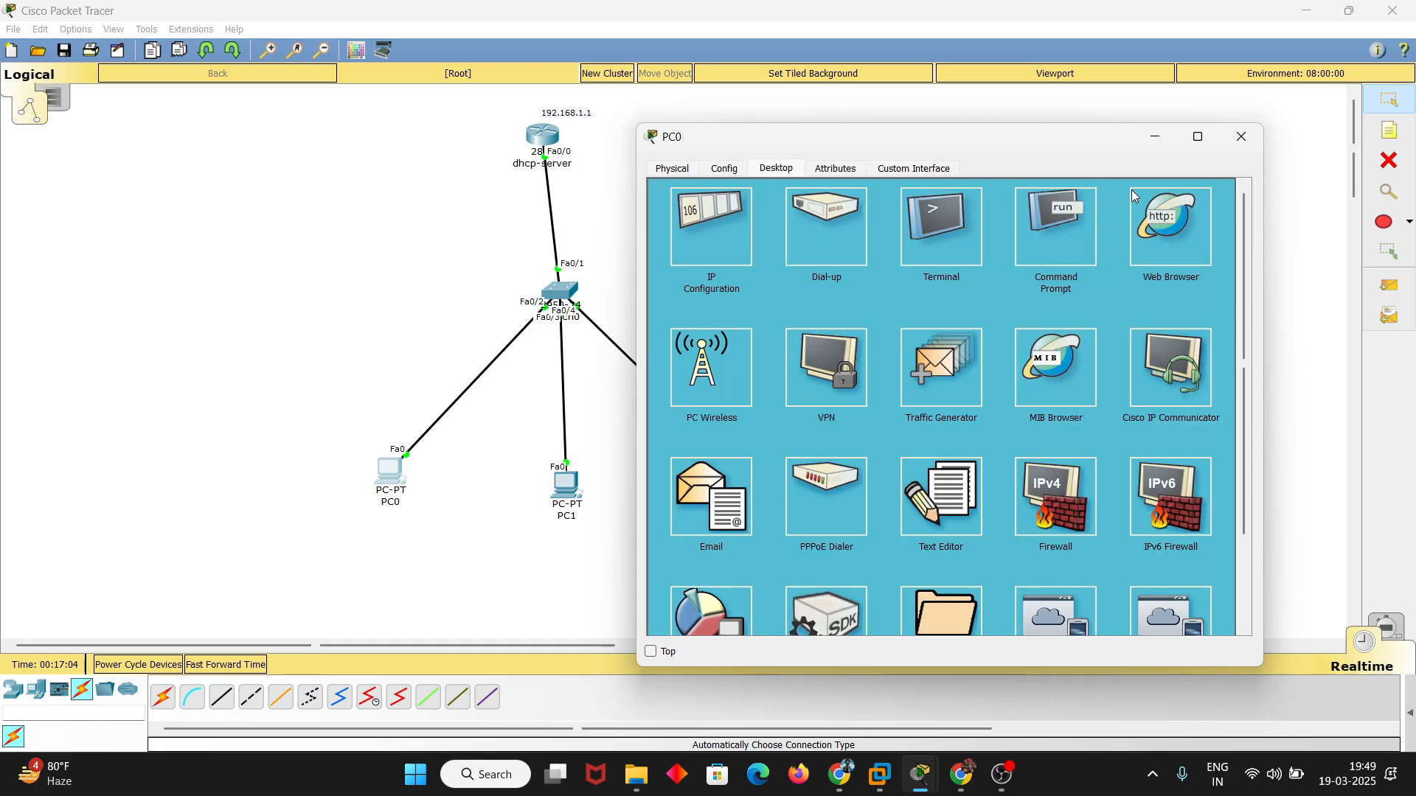
click(1022, 229)
text(p)
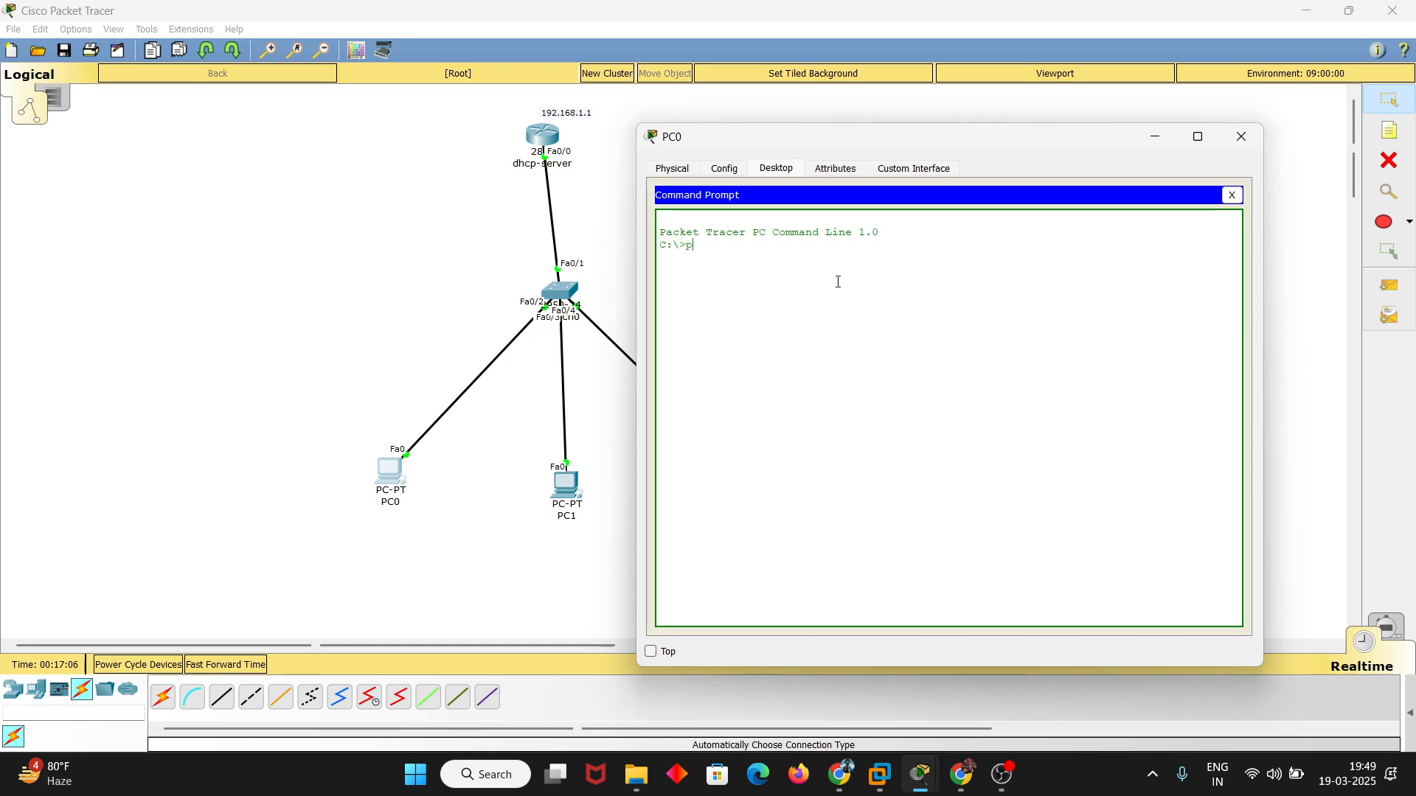
text(ing 192.1)
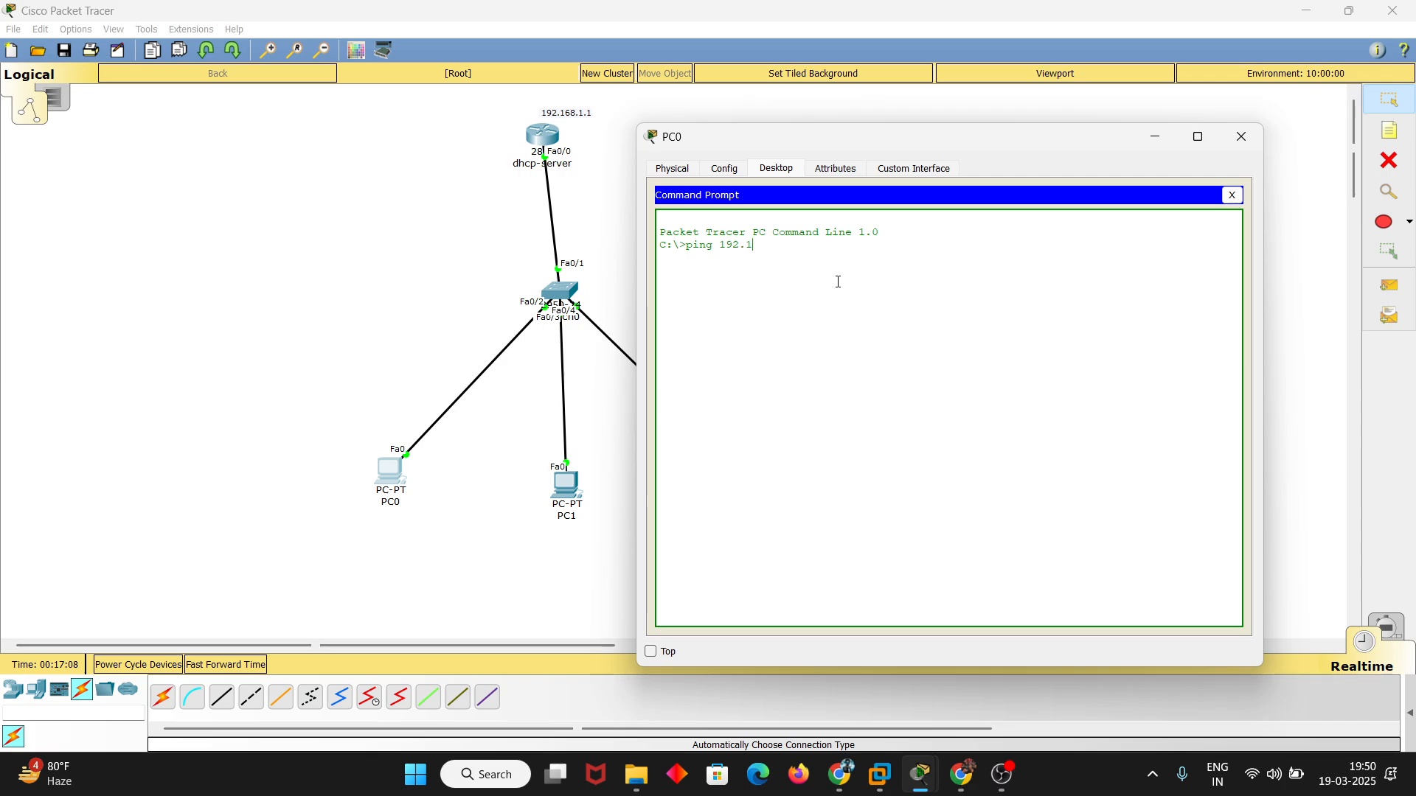
text(68.1.1)
key(Return)
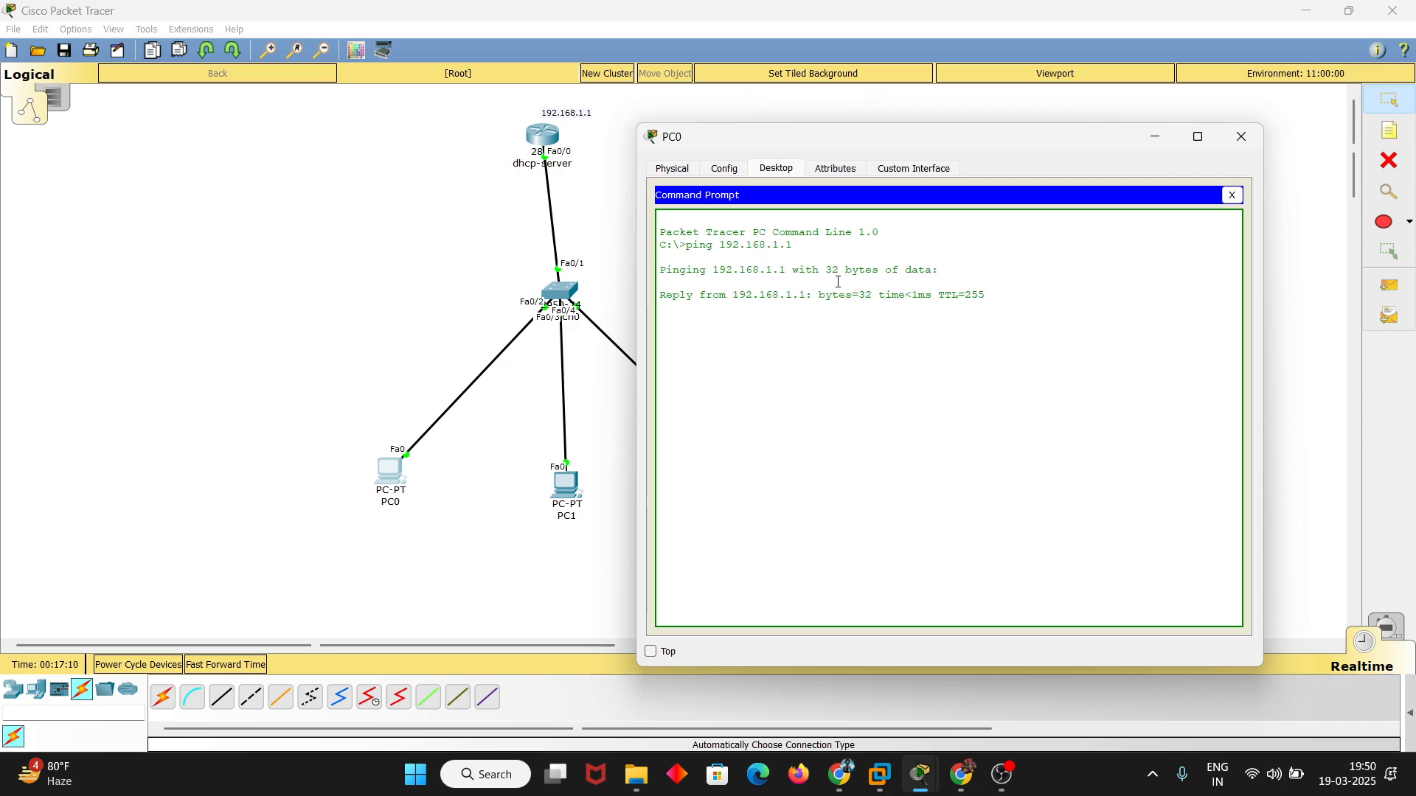
key(ctrl+c)
key(Return)
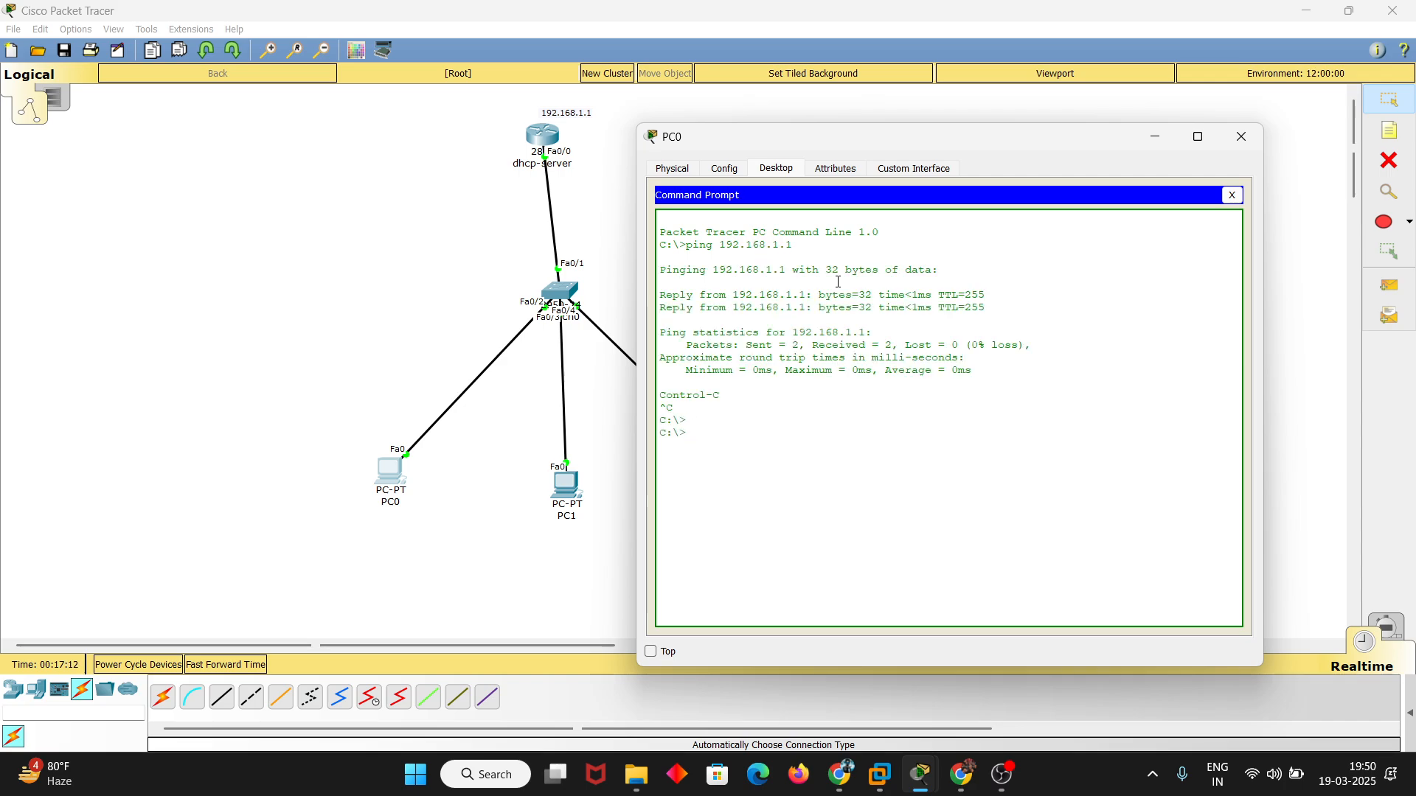
Start a Telnet session from PC0 to 192.168.1.1 and log in with the local username and account password
text(telnet)
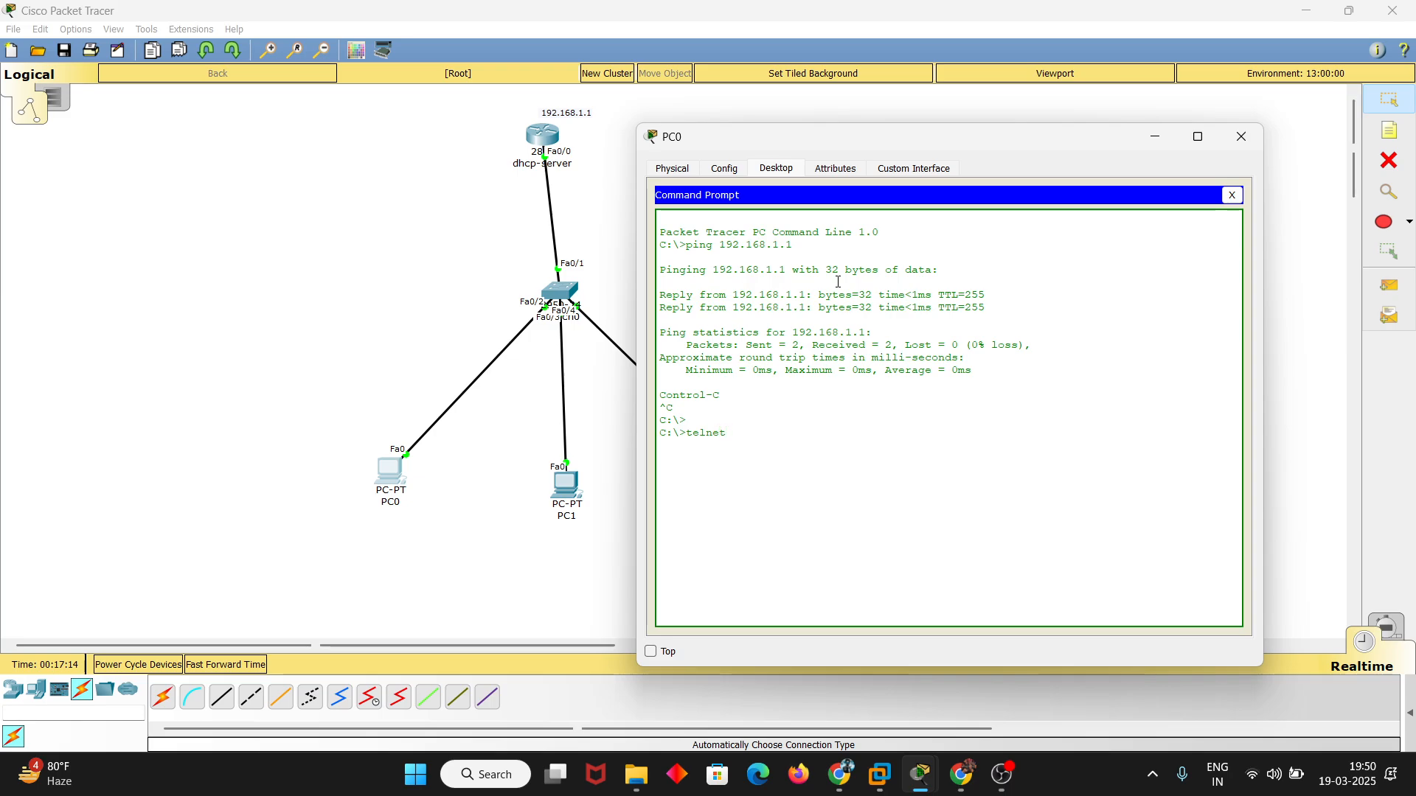
text( 192.168.1.1)
key(Return)
text(legion)
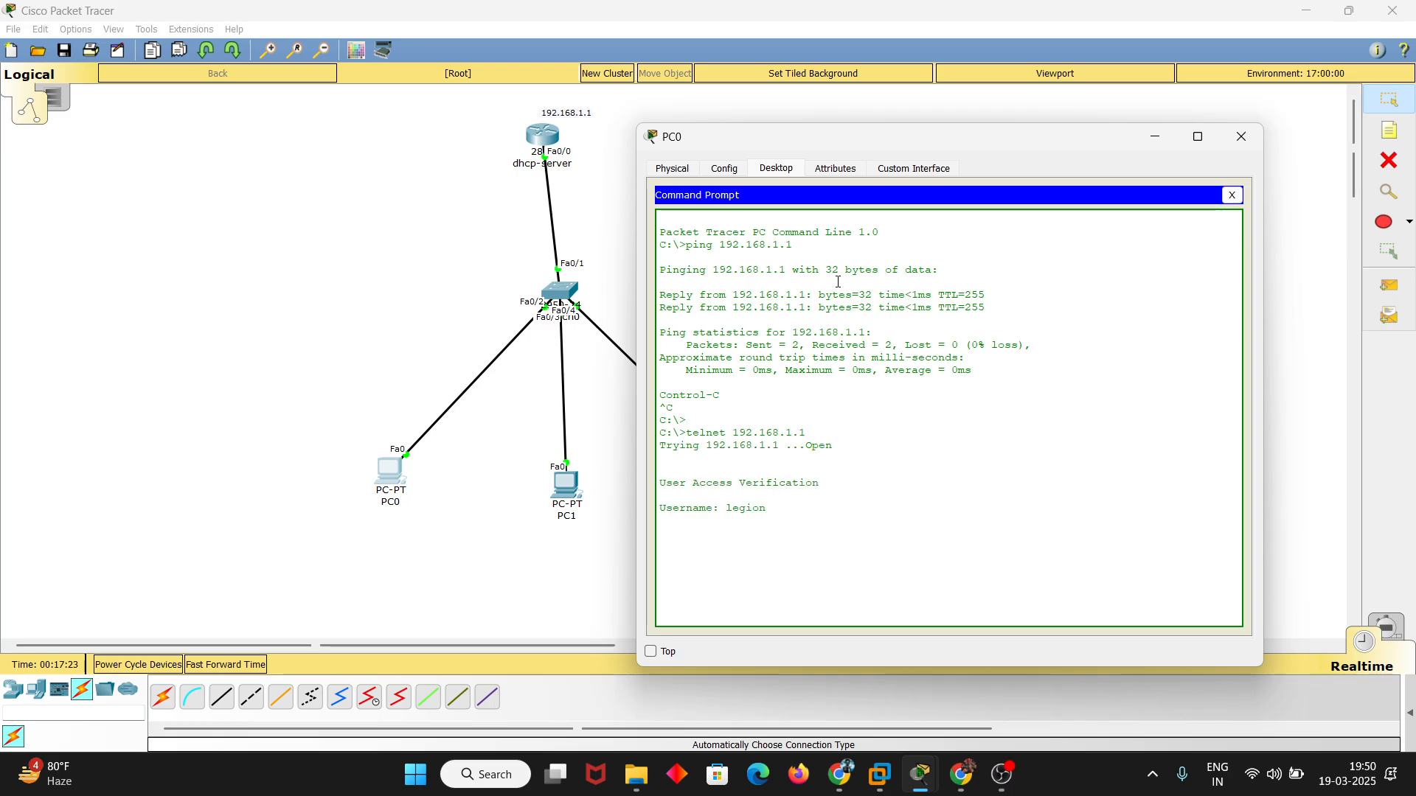
key(Return)
key(Return)
drag(853, 144, 952, 132)
Leave configuration mode on the router's command line and exit the console session
click(553, 134)
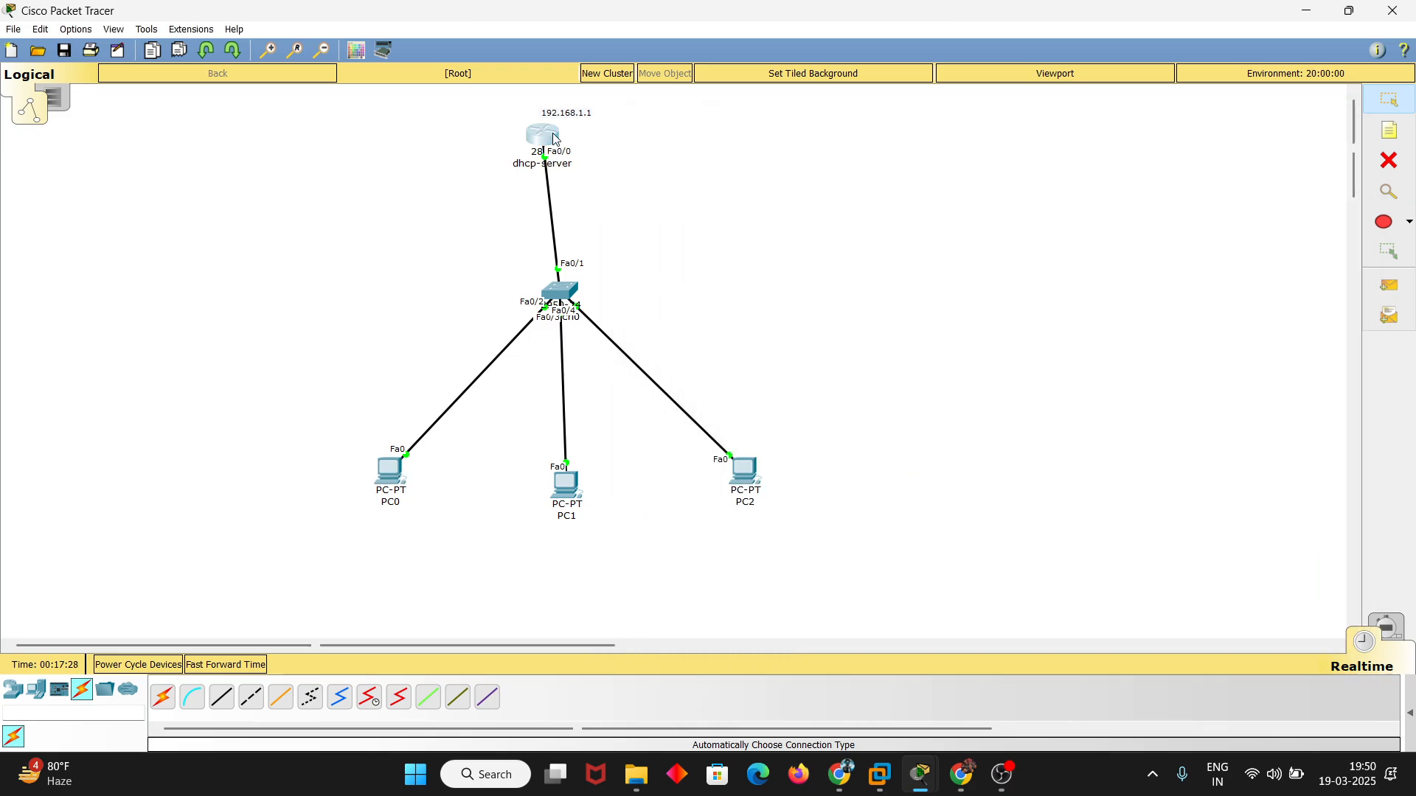
drag(814, 486, 886, 481)
click(1005, 483)
text(ex)
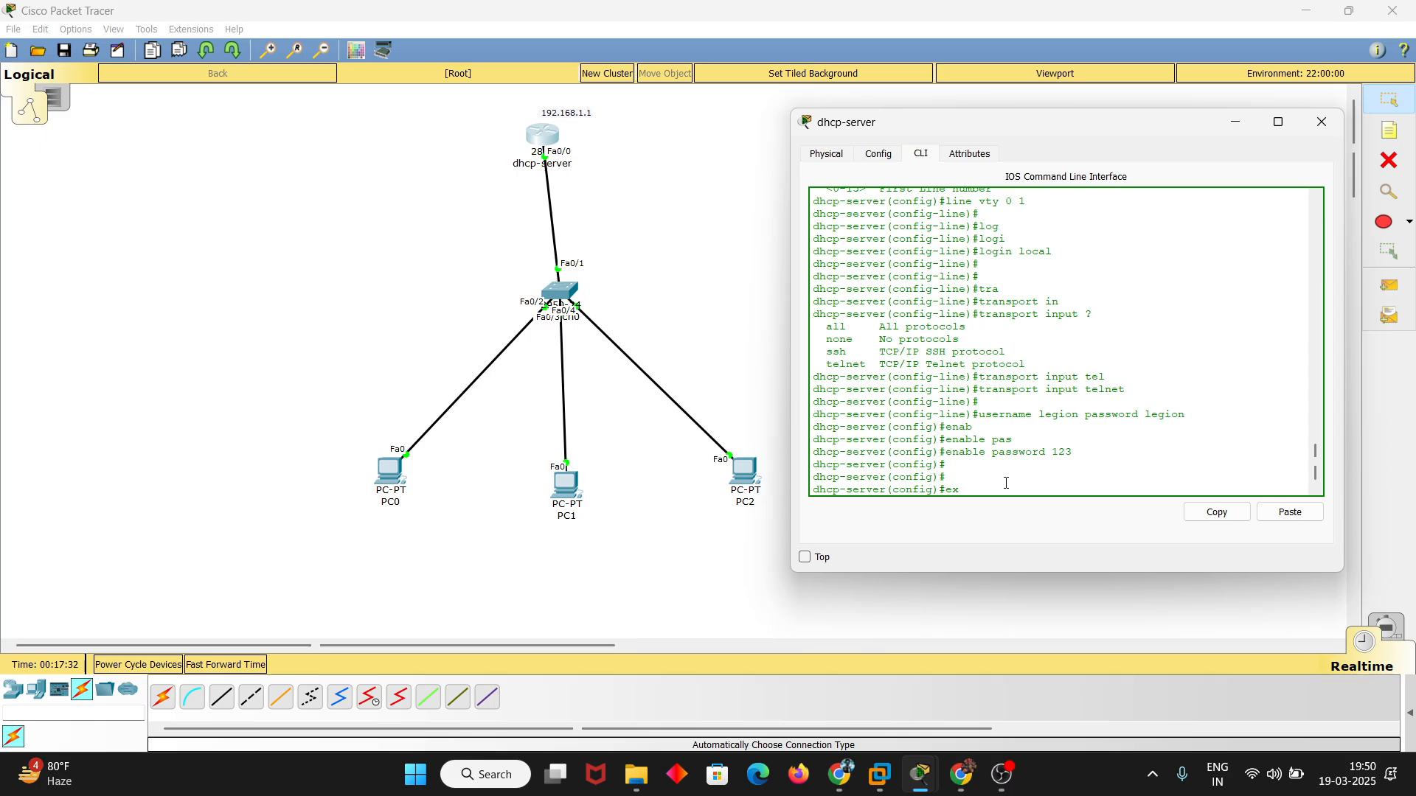
key(ctrl+z)
key(Return)
key(Return)
key(Return)
key(Return)
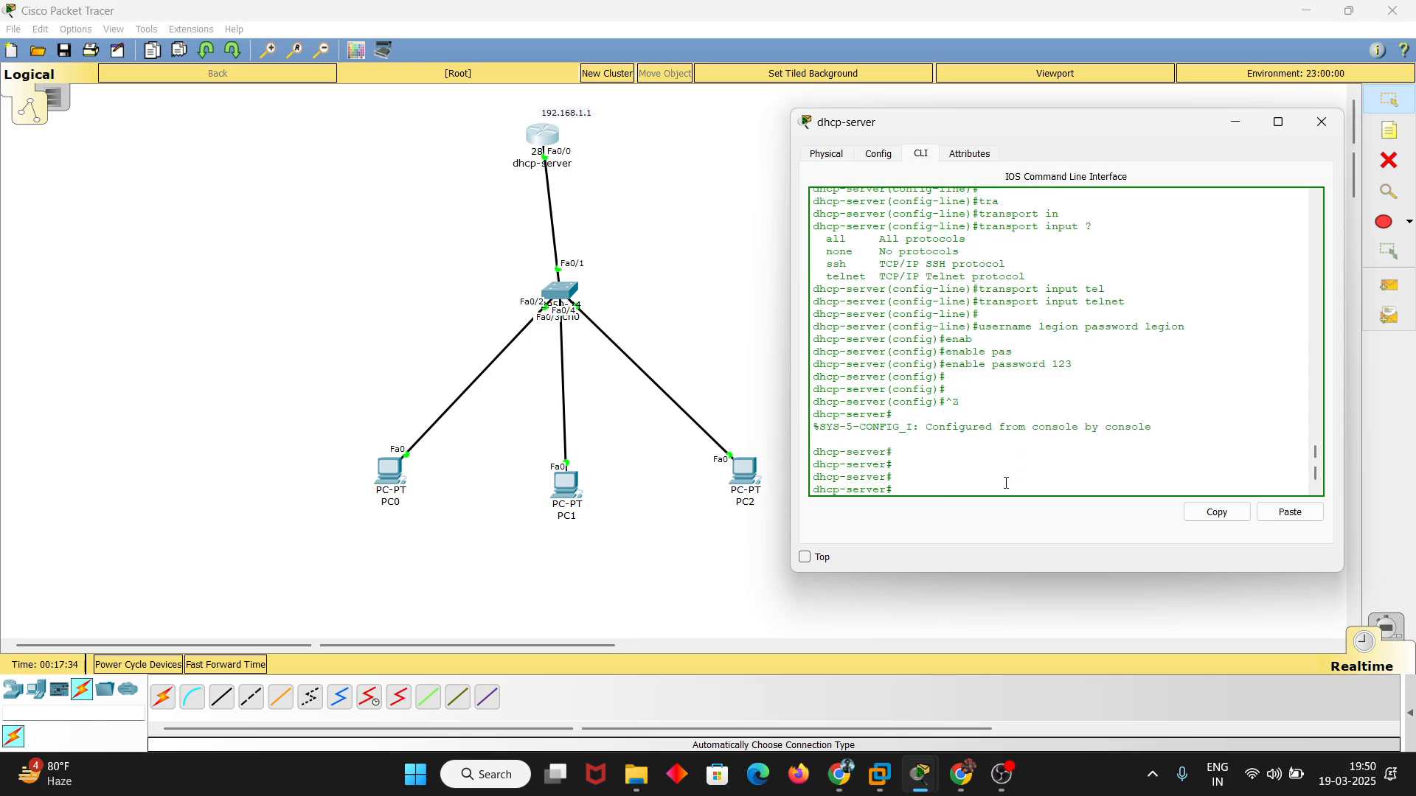
text(exit)
key(Return)
key(Return)
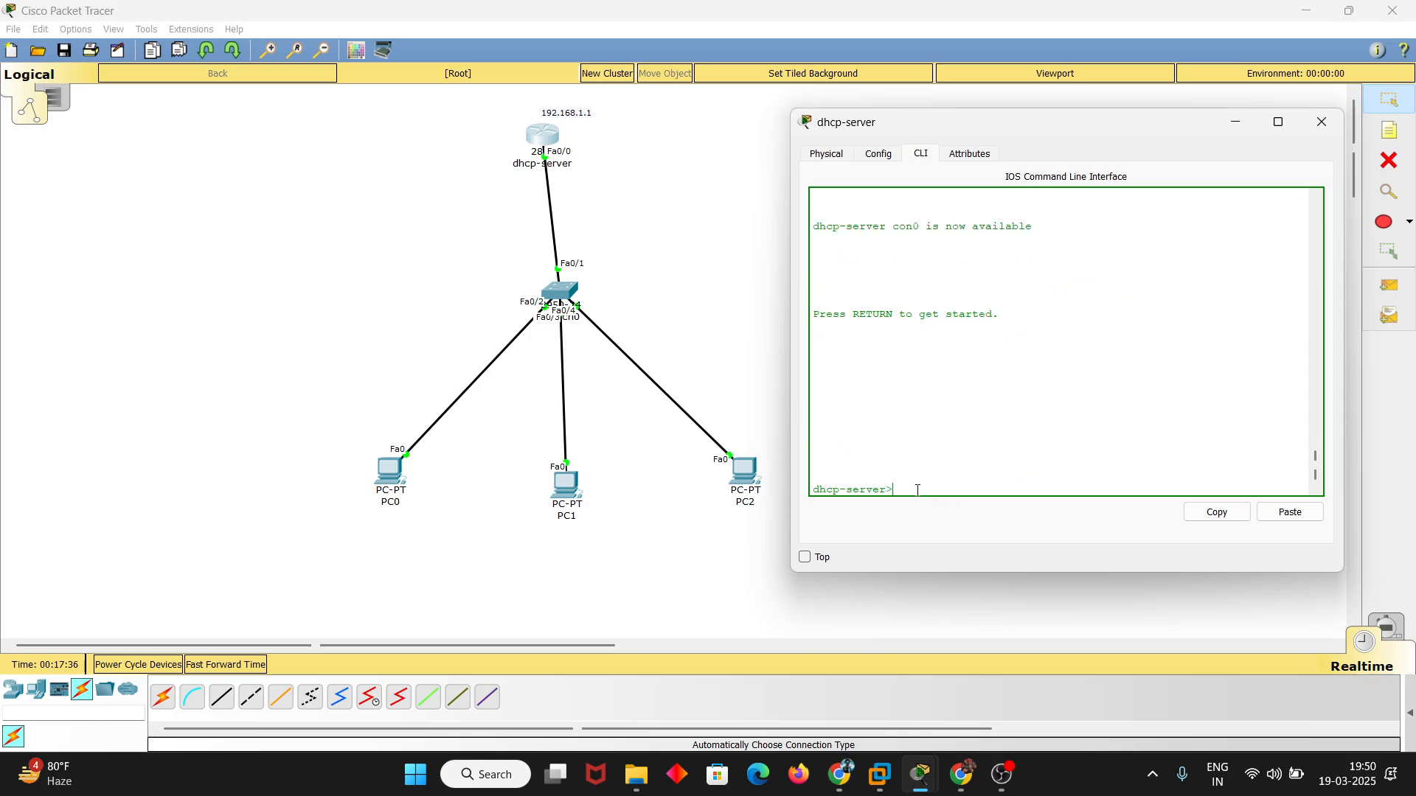
Enter privileged mode on the router console, supplying the enable password
drag(1007, 483, 834, 481)
click(943, 489)
text(en)
key(Tab)
key(Return)
key(Return)
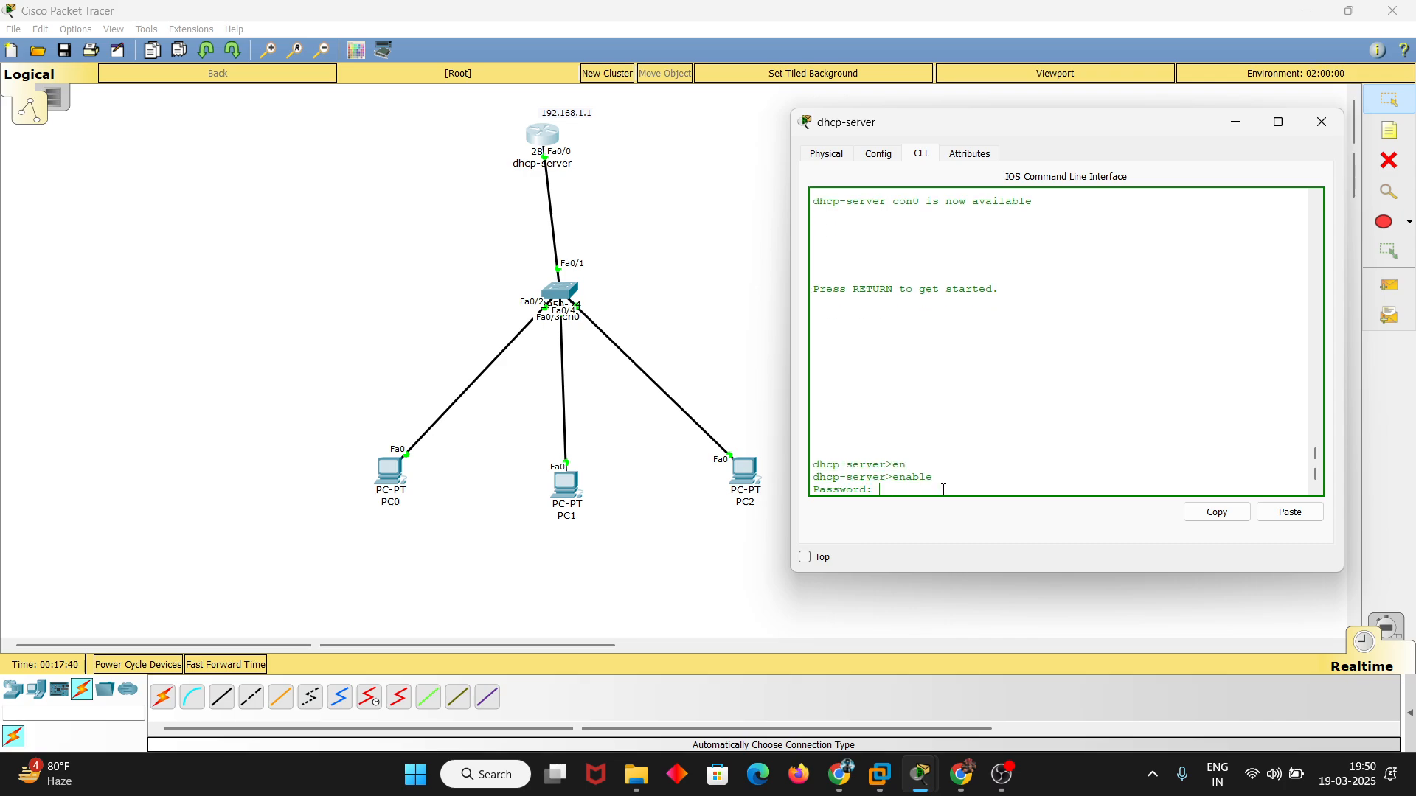
key(Return)
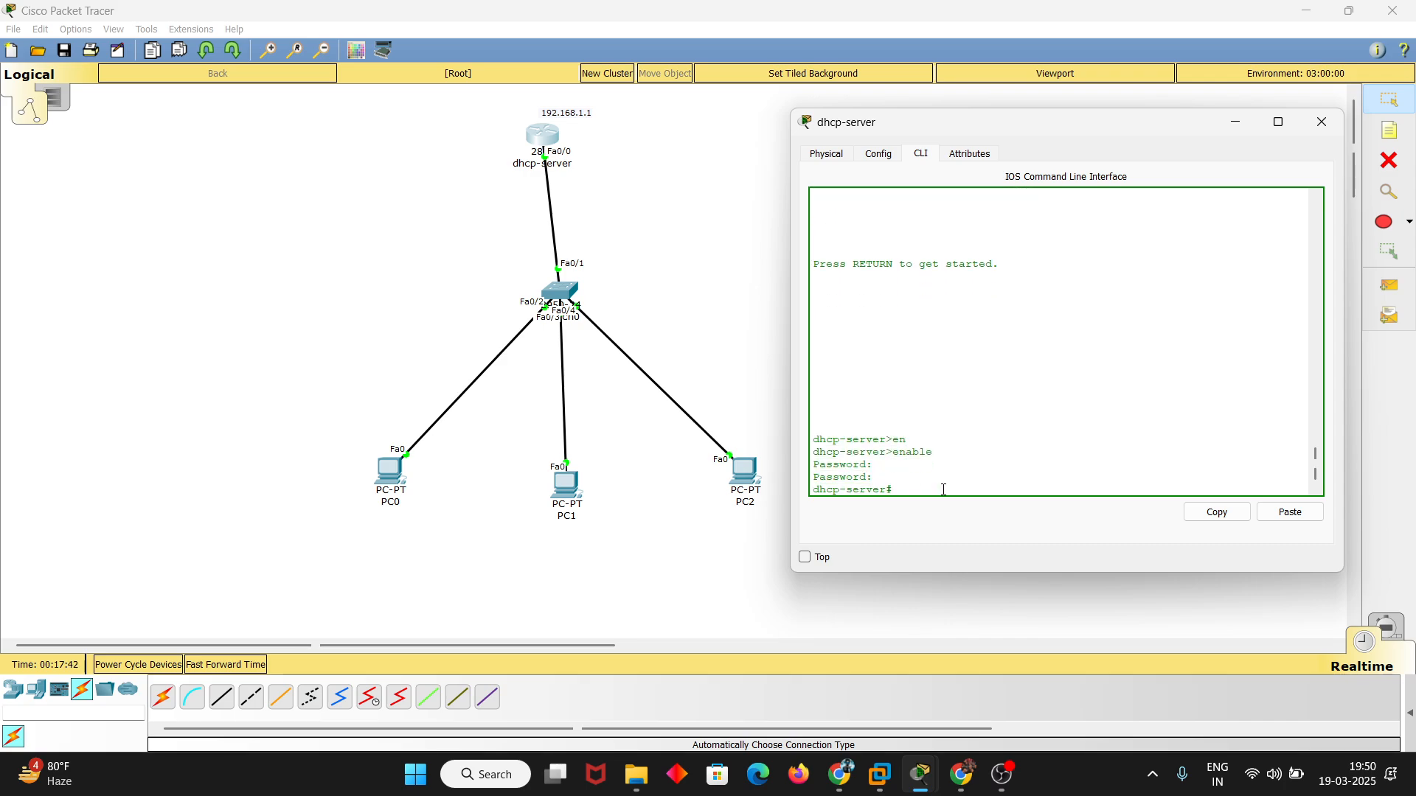
Enter privileged mode in PC0's open Telnet session on the router, supplying the enable password
click(689, 385)
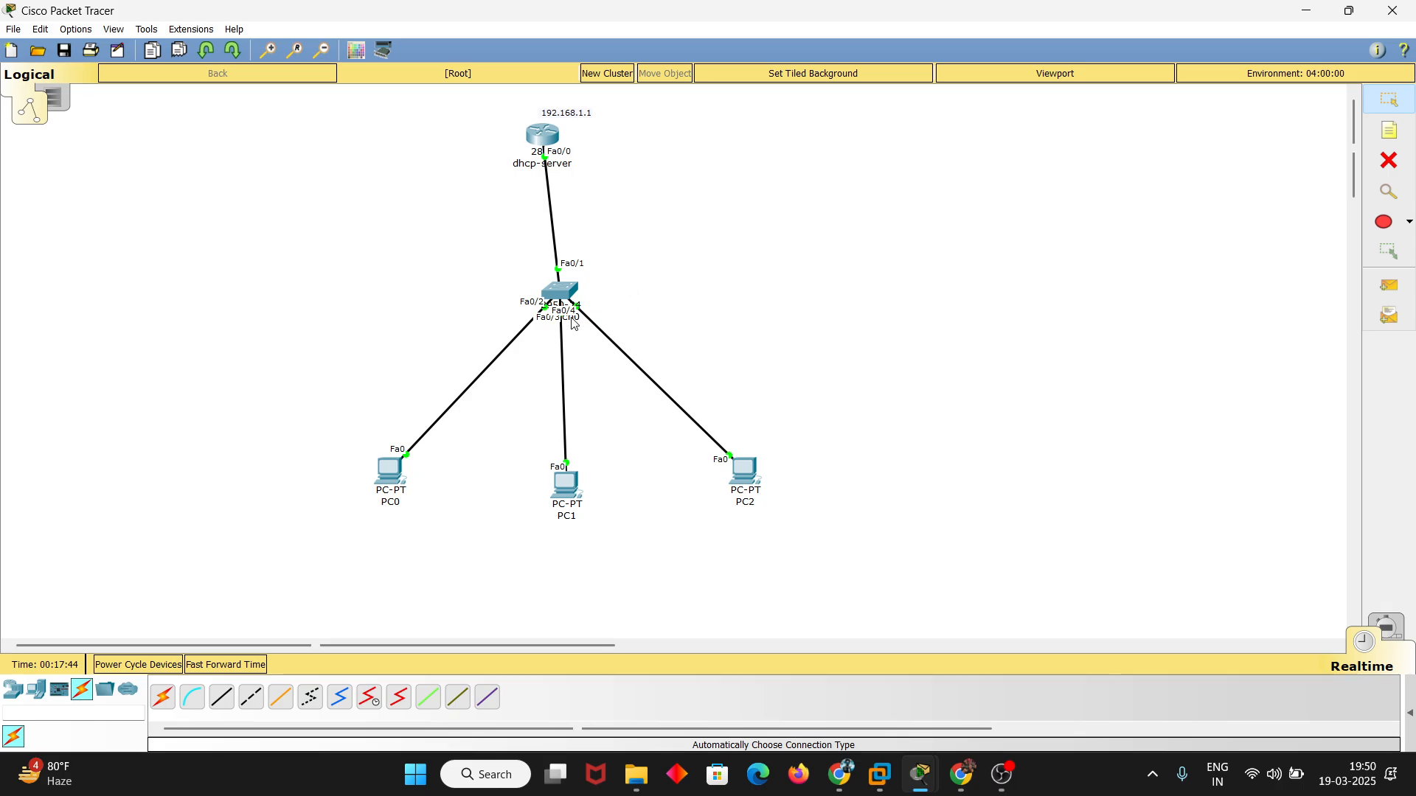
click(388, 486)
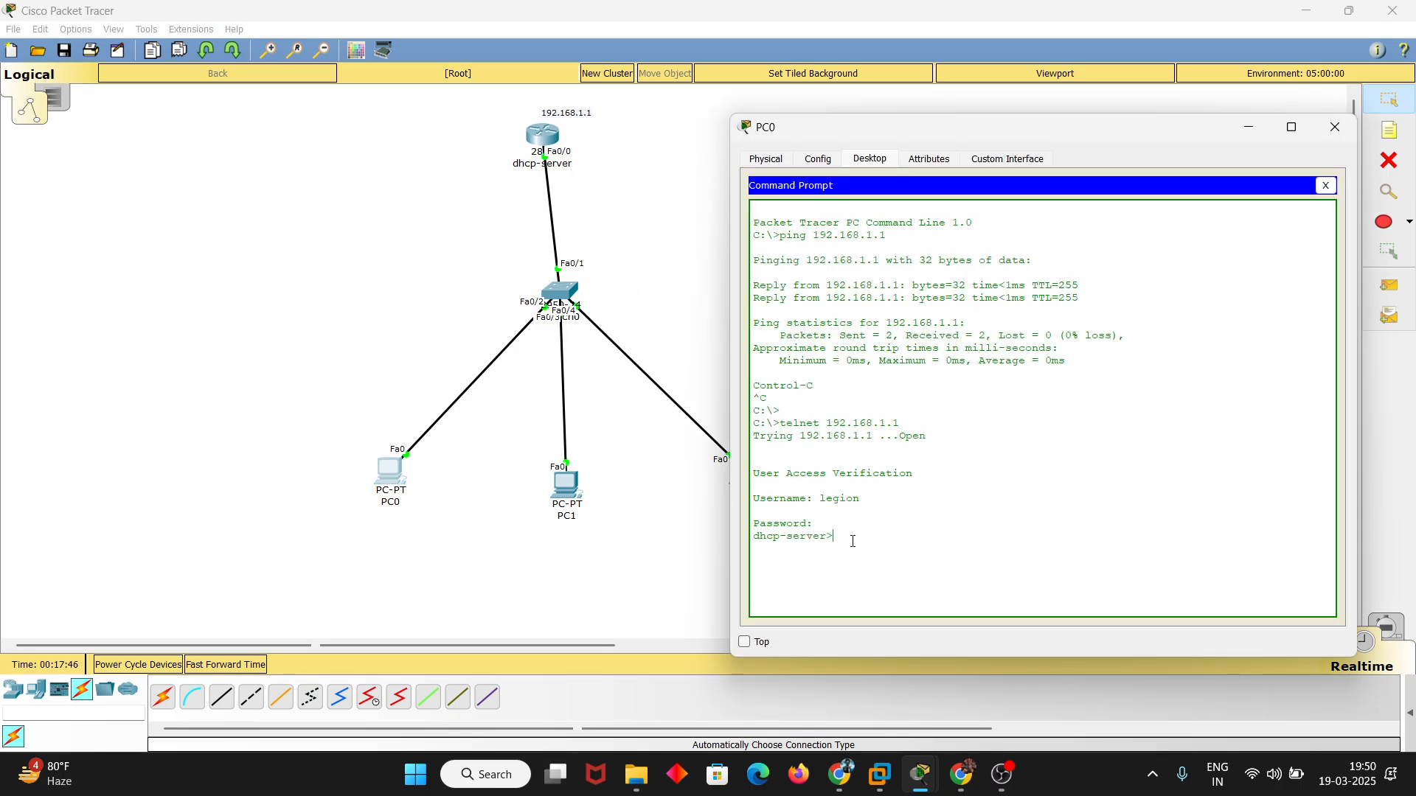
text(en)
key(Tab)
key(Return)
key(Return)
key(Return)
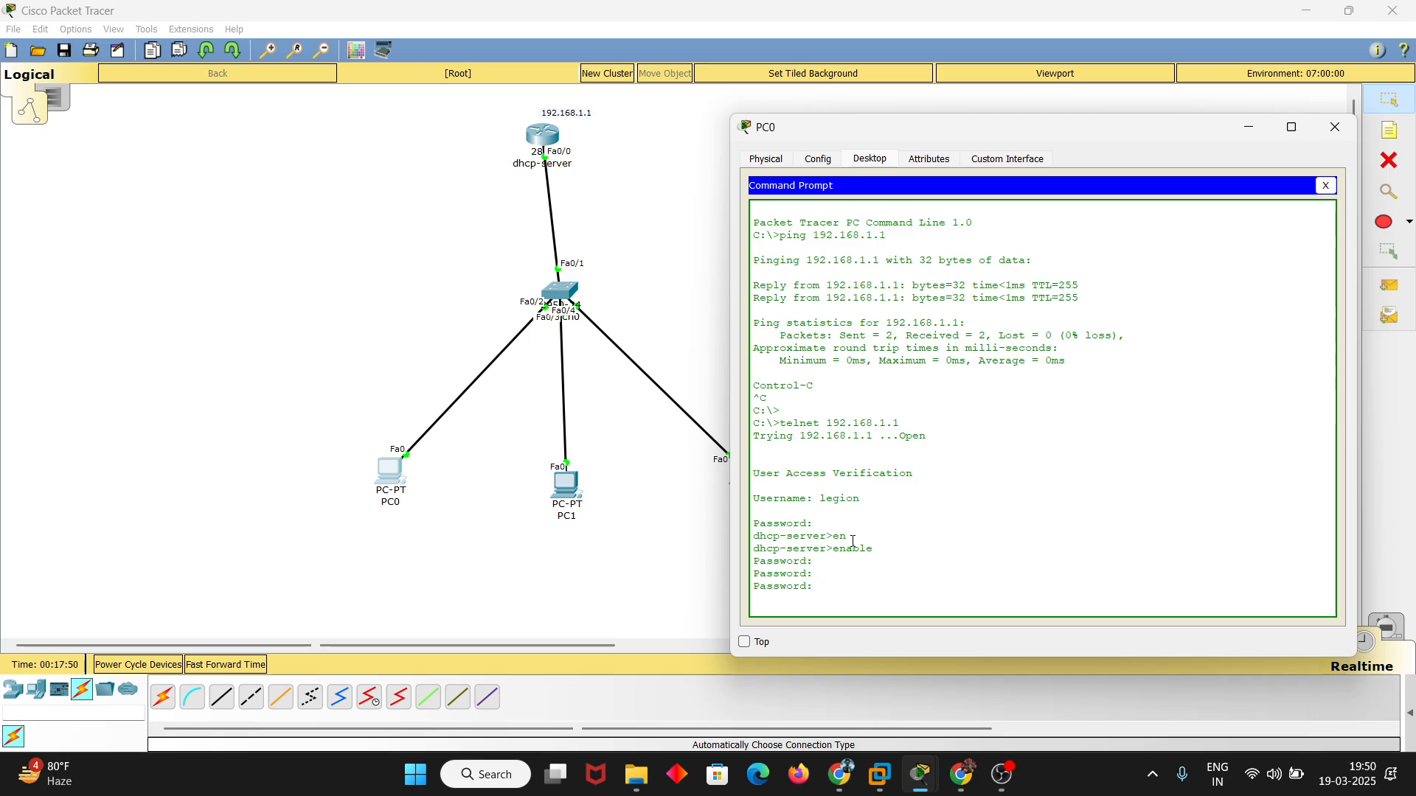
key(Return)
key(Return)
key(Return)
key(Return)
key(Return)
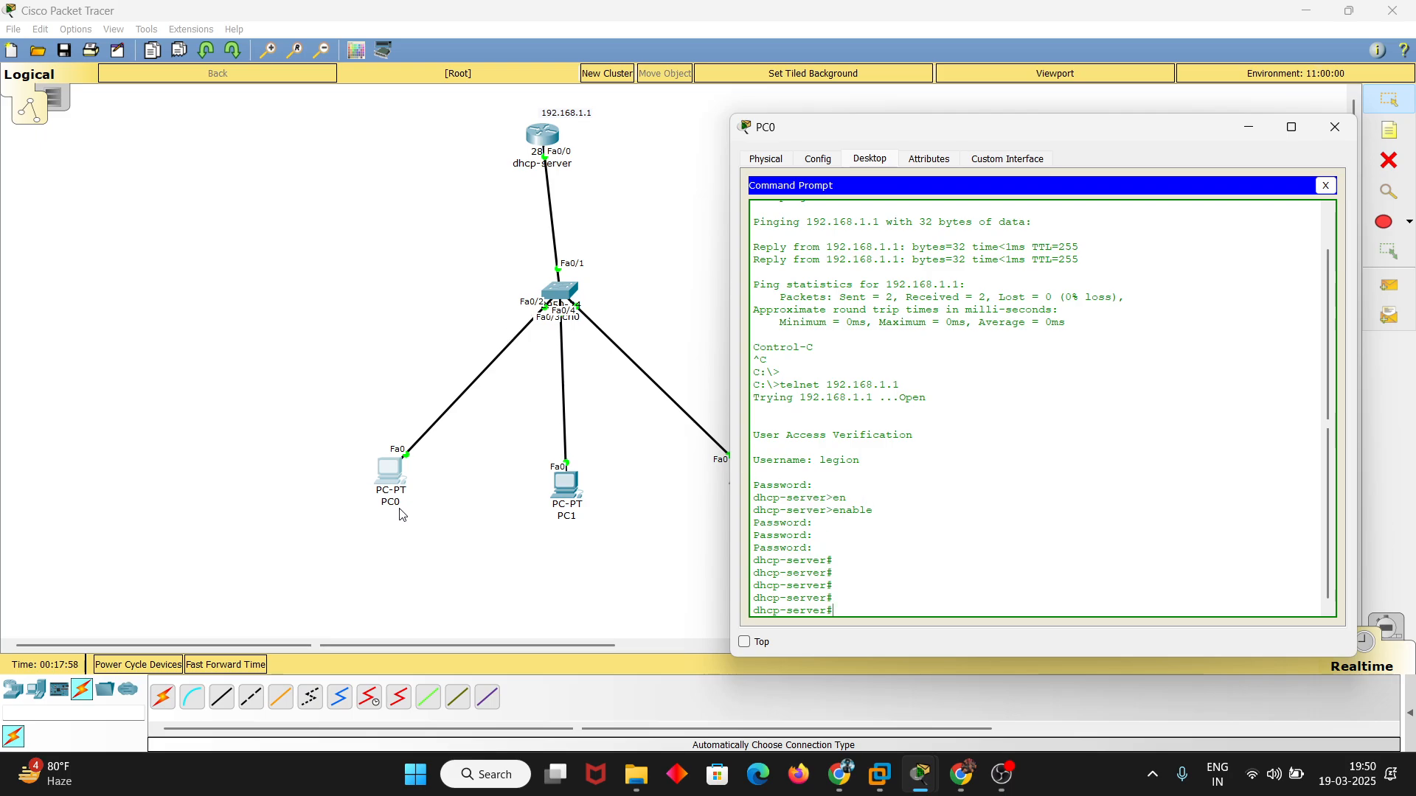
Ping 192.168.1.1 from PC1's Command Prompt and stop the ping after the first replies
click(570, 487)
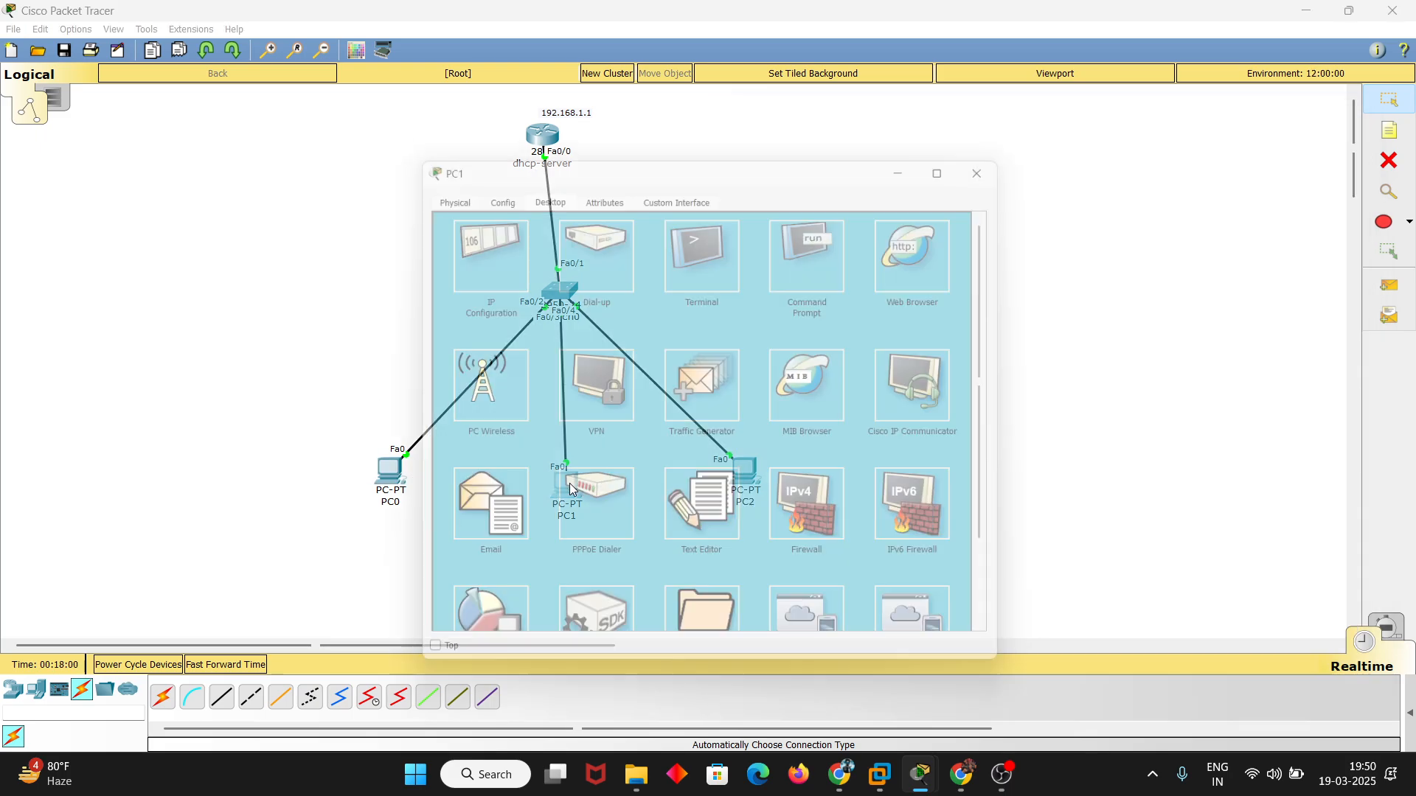
click(806, 242)
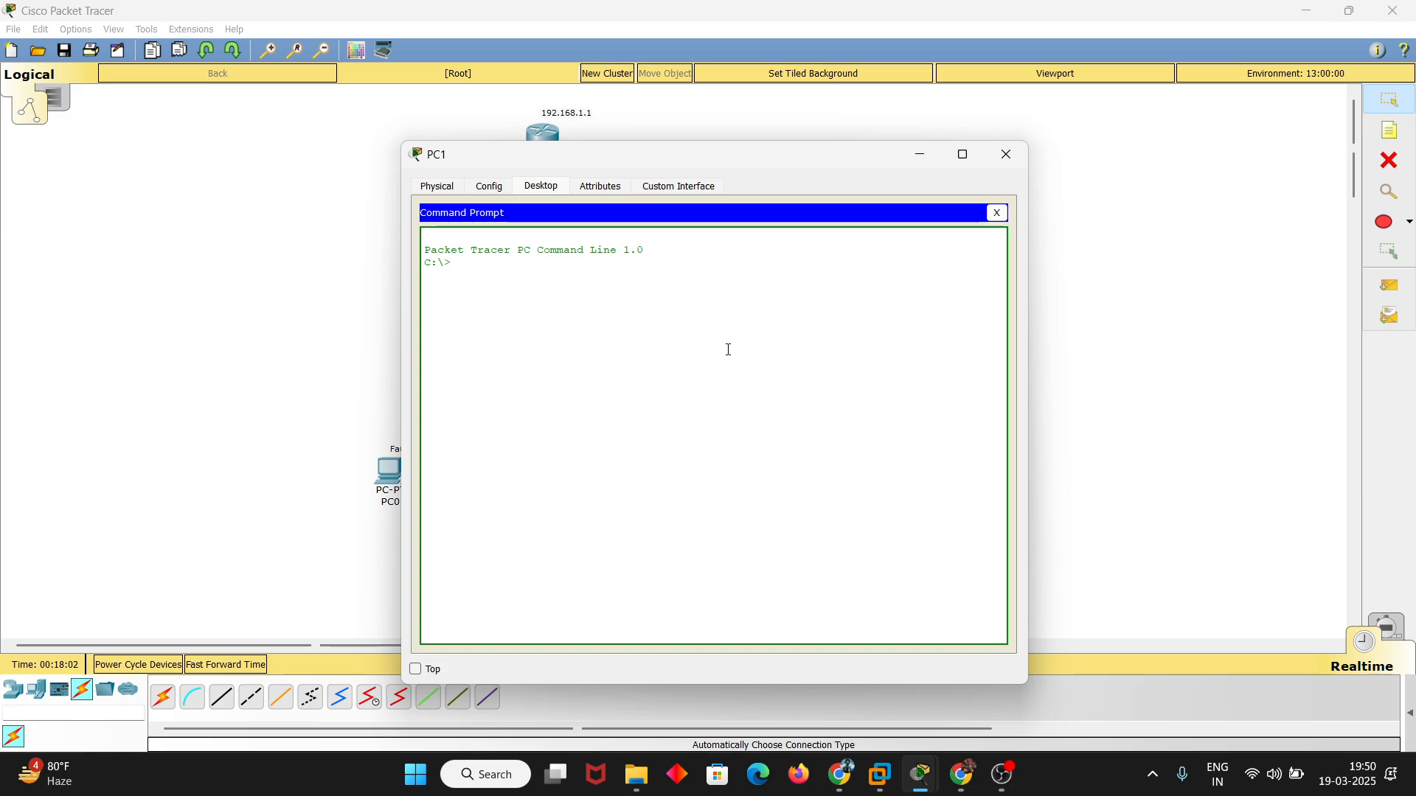
text(ping 192.168.1.1)
key(Return)
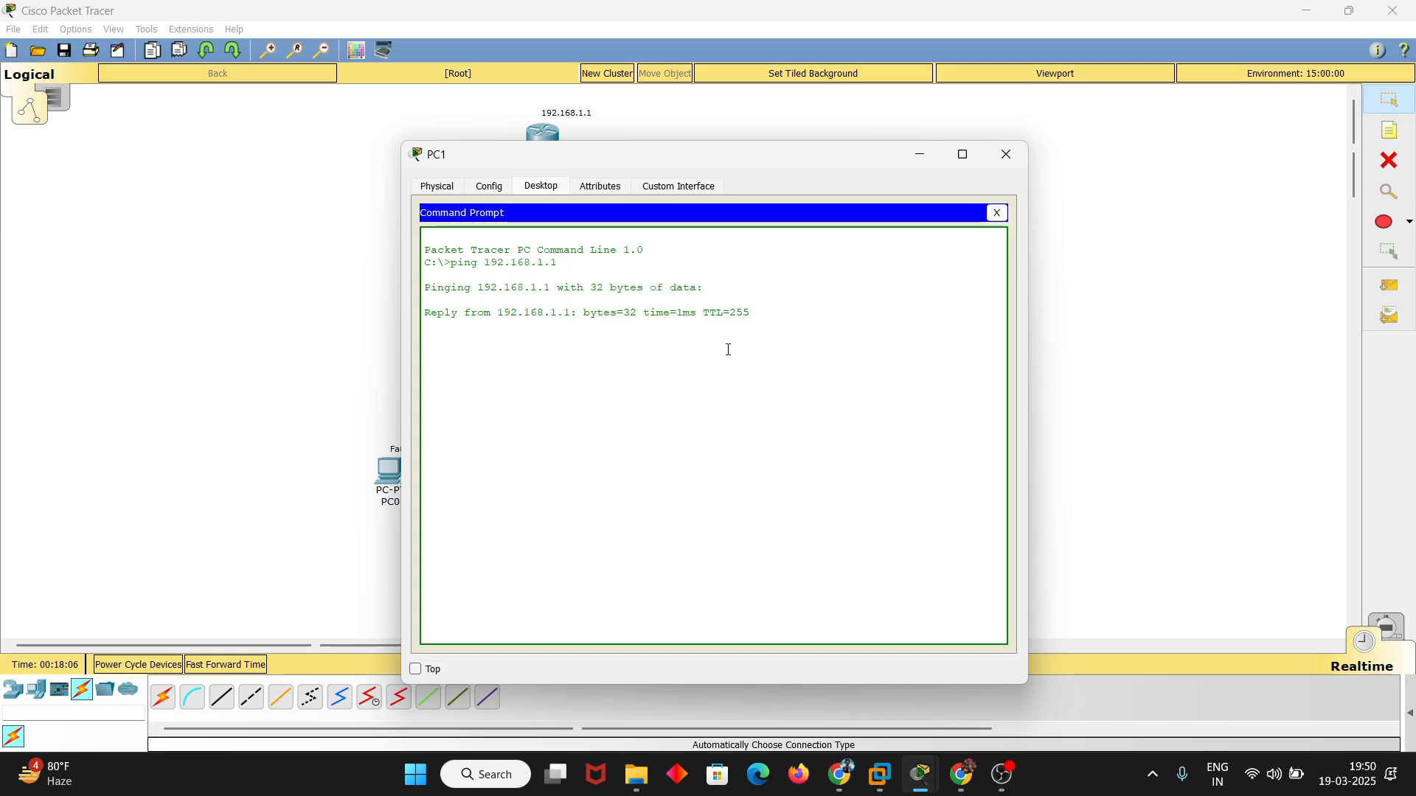
key(ctrl+c)
key(Return)
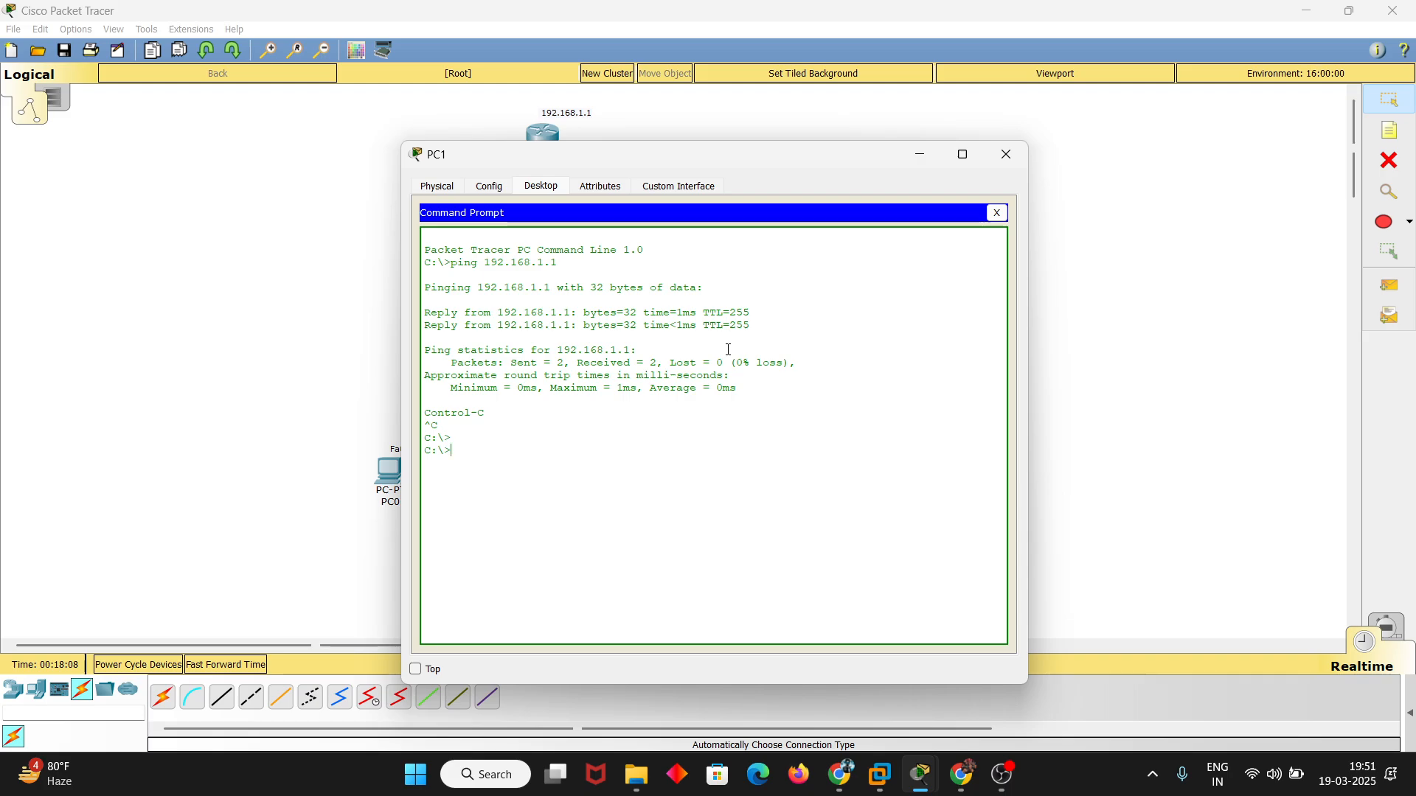
Start a Telnet session from PC1 to 192.168.1.1 and log in with the local username and account password
text(telne)
text(t 19)
text(91.)
key(BackSpace)
key(BackSpace)
text(2.168.1.1)
key(Return)
text(legion)
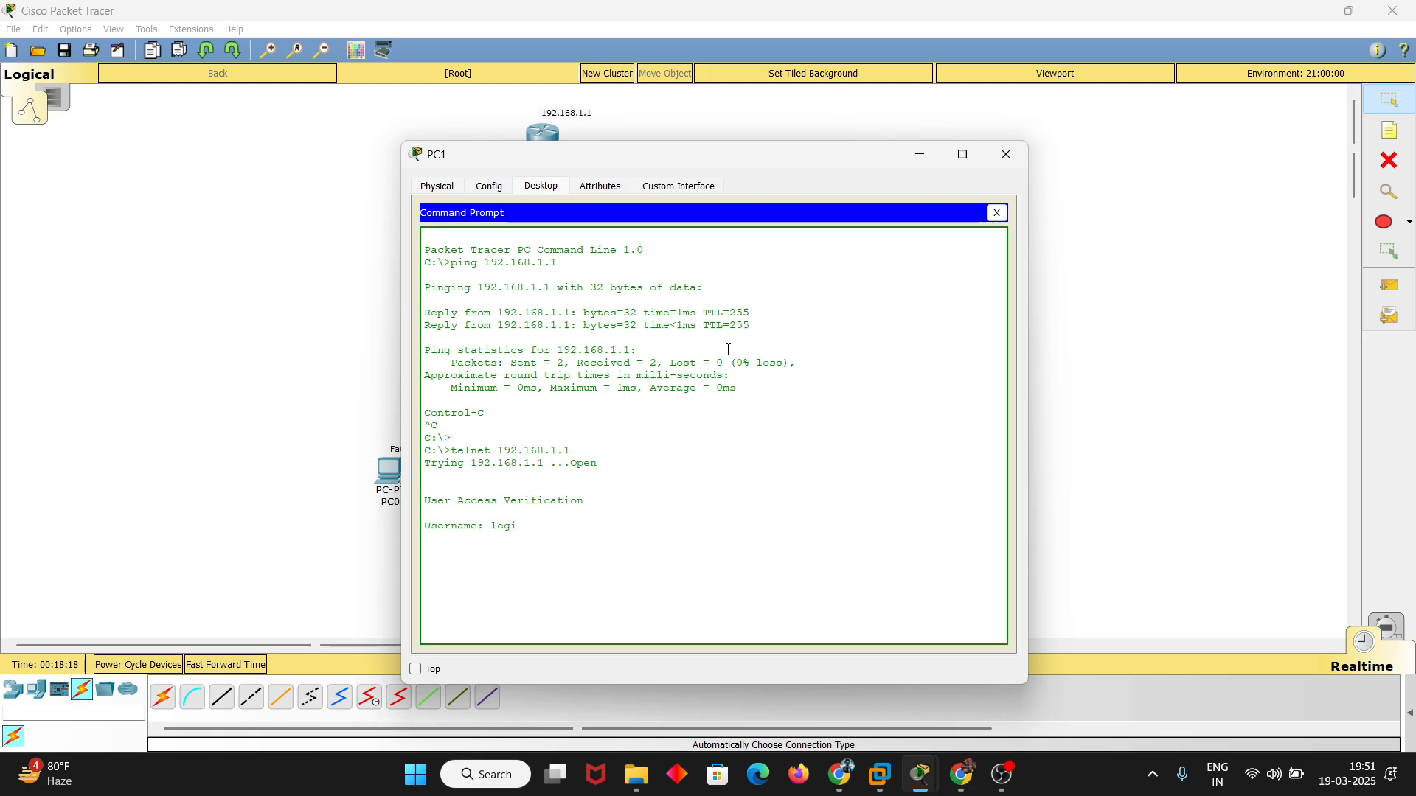
key(Return)
Enter privileged mode in PC1's Telnet session with the enable command and the enable password
key(Return)
text(ena)
key(Tab)
key(Return)
key(Return)
key(Return)
key(Return)
key(Return)
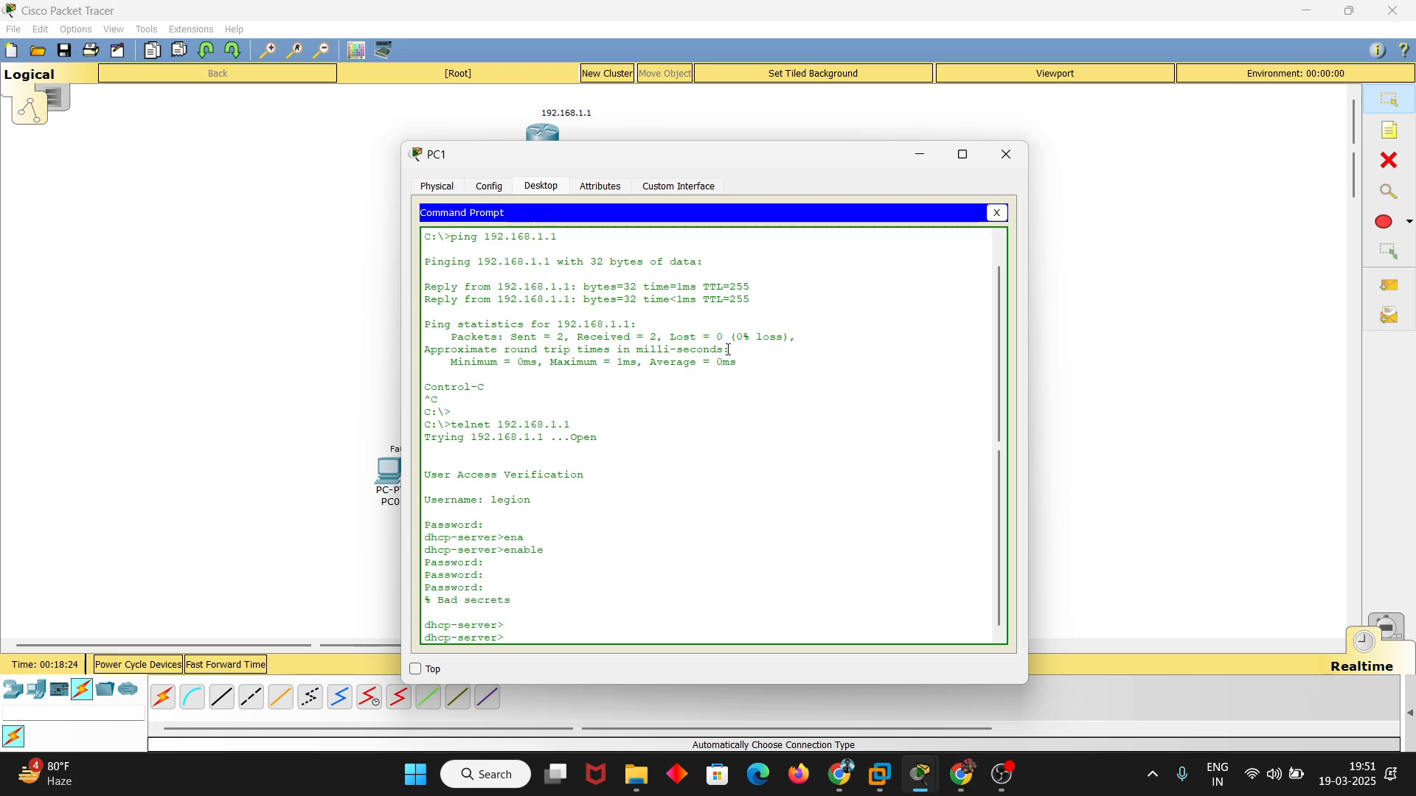
text(enable)
key(Return)
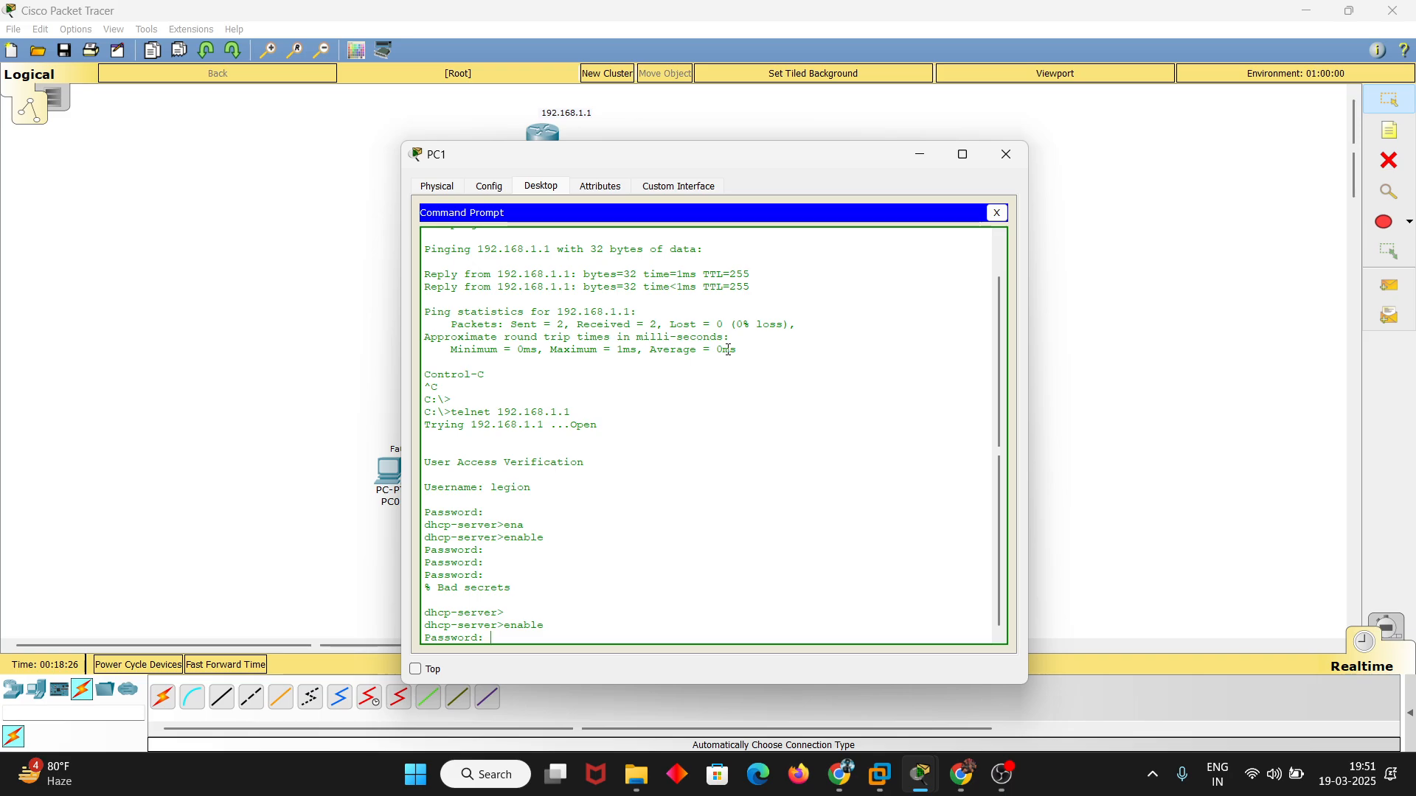
key(Return)
key(Return)
key(Return)
key(Return)
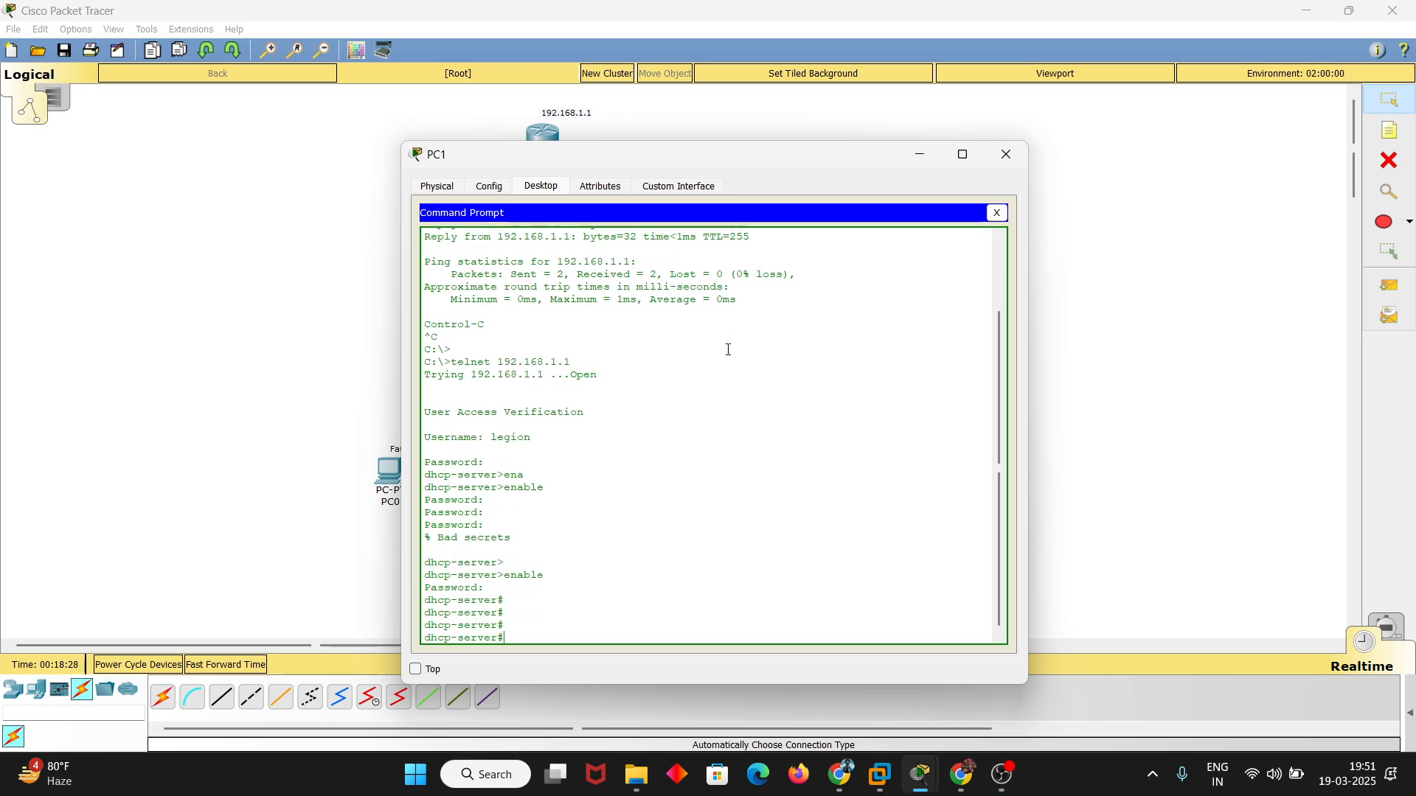
Try to start a Telnet session from PC2 to 192.168.1.1 while PC0 and PC1 are still logged in
click(289, 322)
click(744, 476)
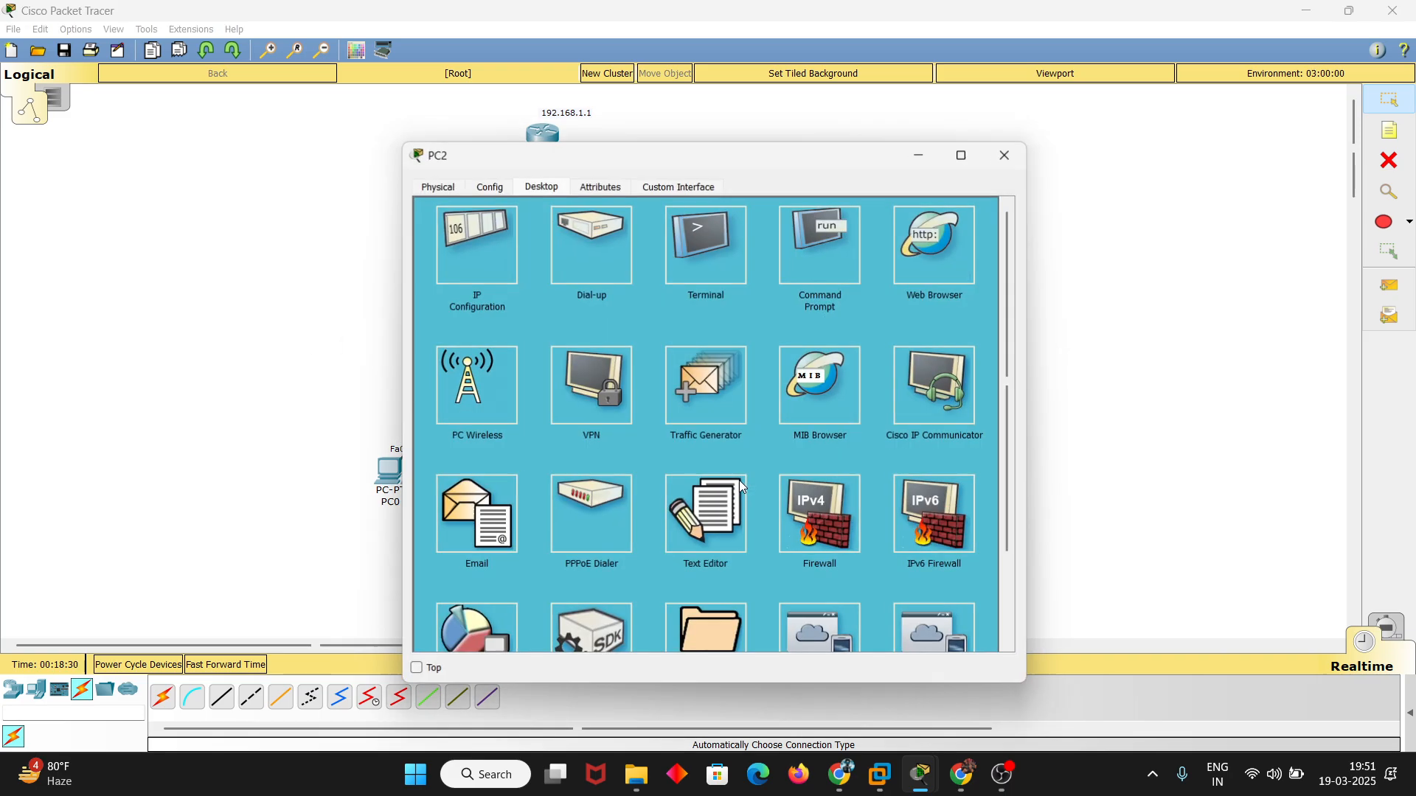
click(820, 232)
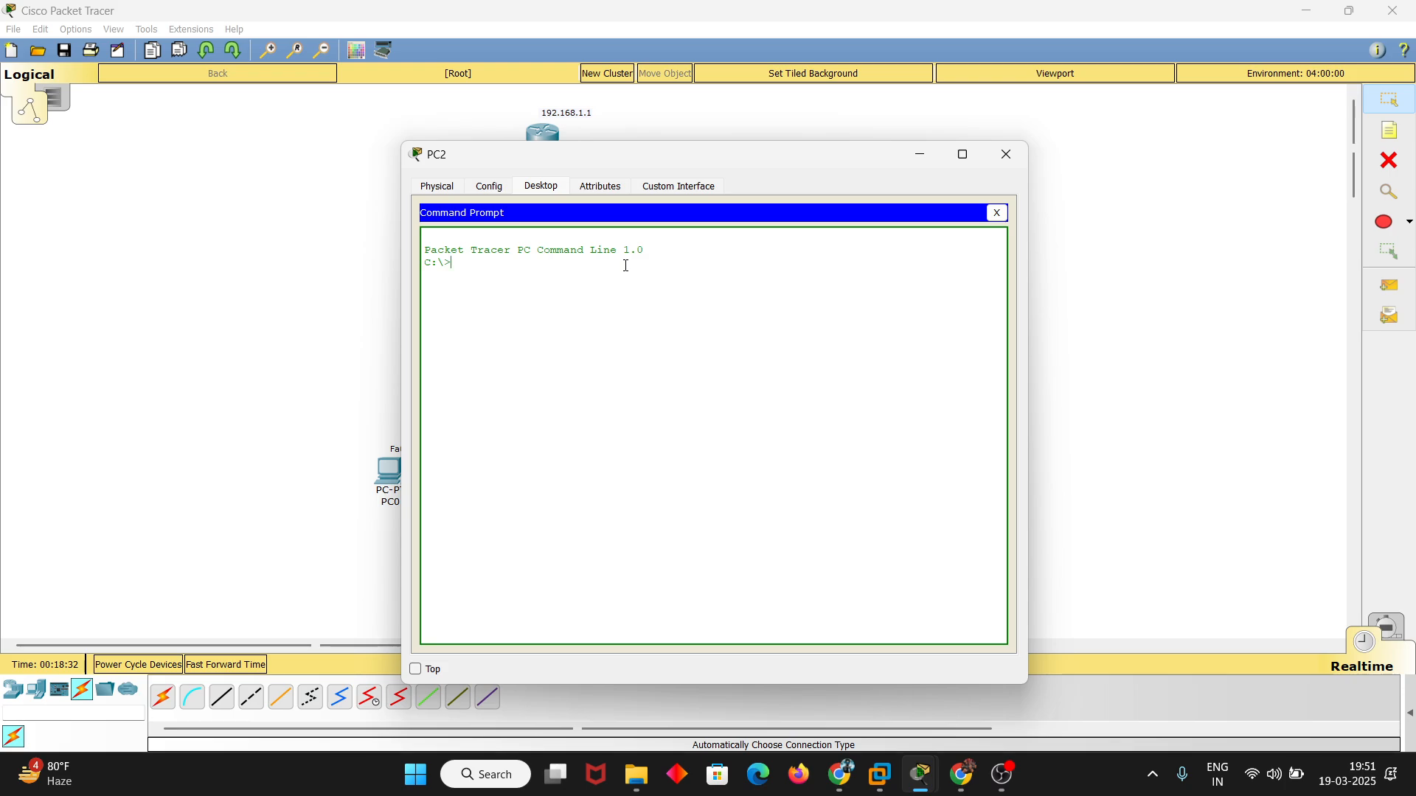
text(telnet 192.168.1.1)
key(Return)
key(Return)
key(Return)
key(Return)
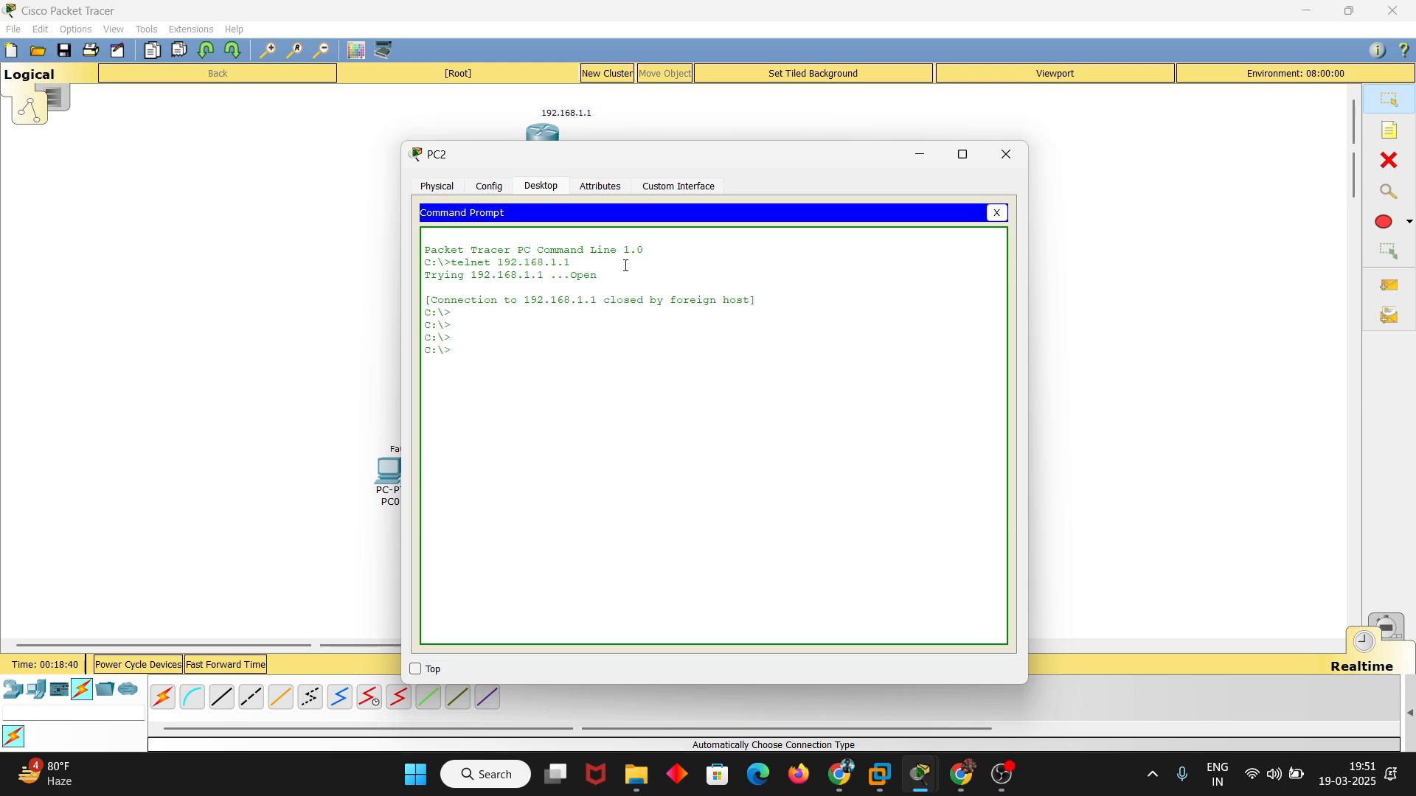
drag(455, 281, 577, 262)
drag(483, 292, 766, 303)
click(771, 304)
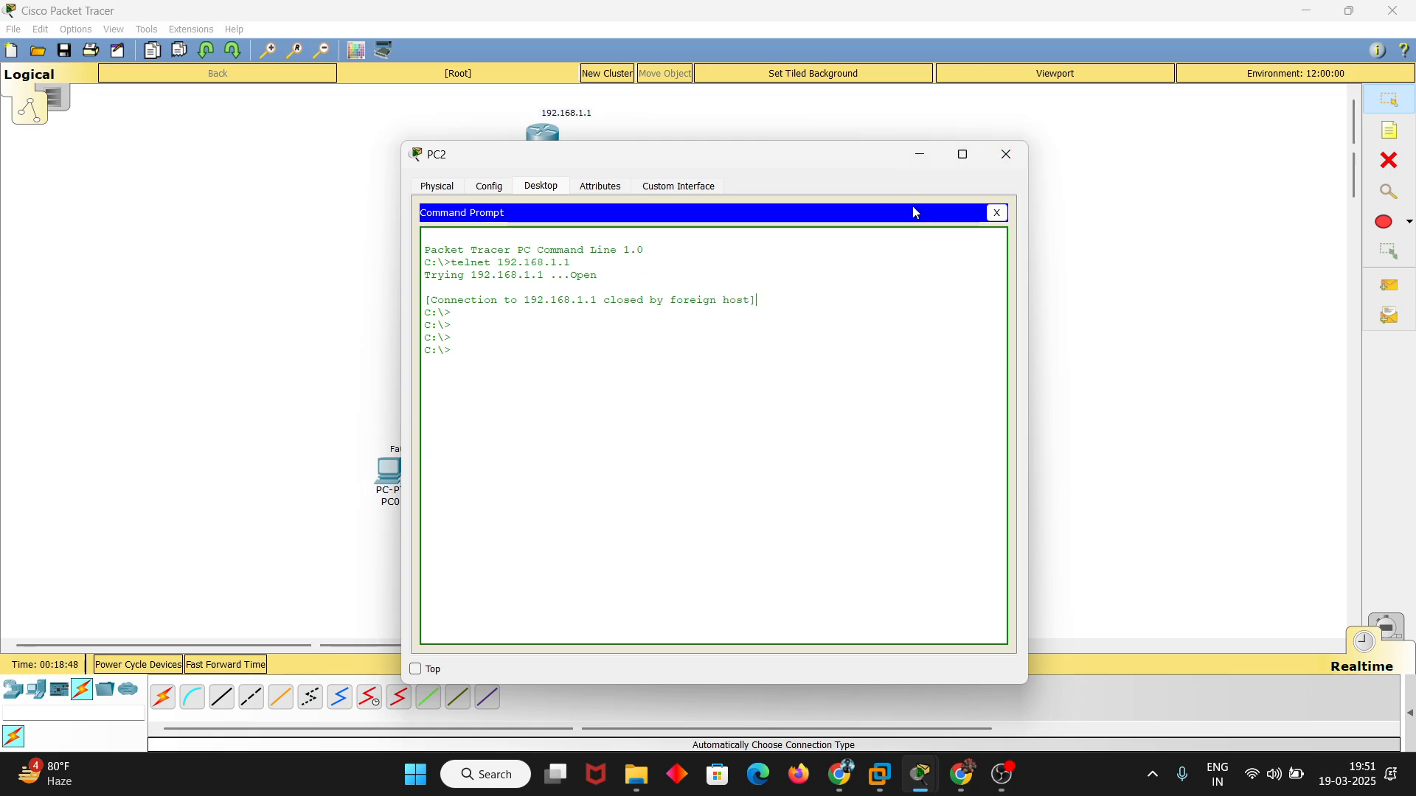
Close PC2, exit PC1's Telnet session and Command Prompt, and close PC1's window
click(1006, 154)
click(566, 479)
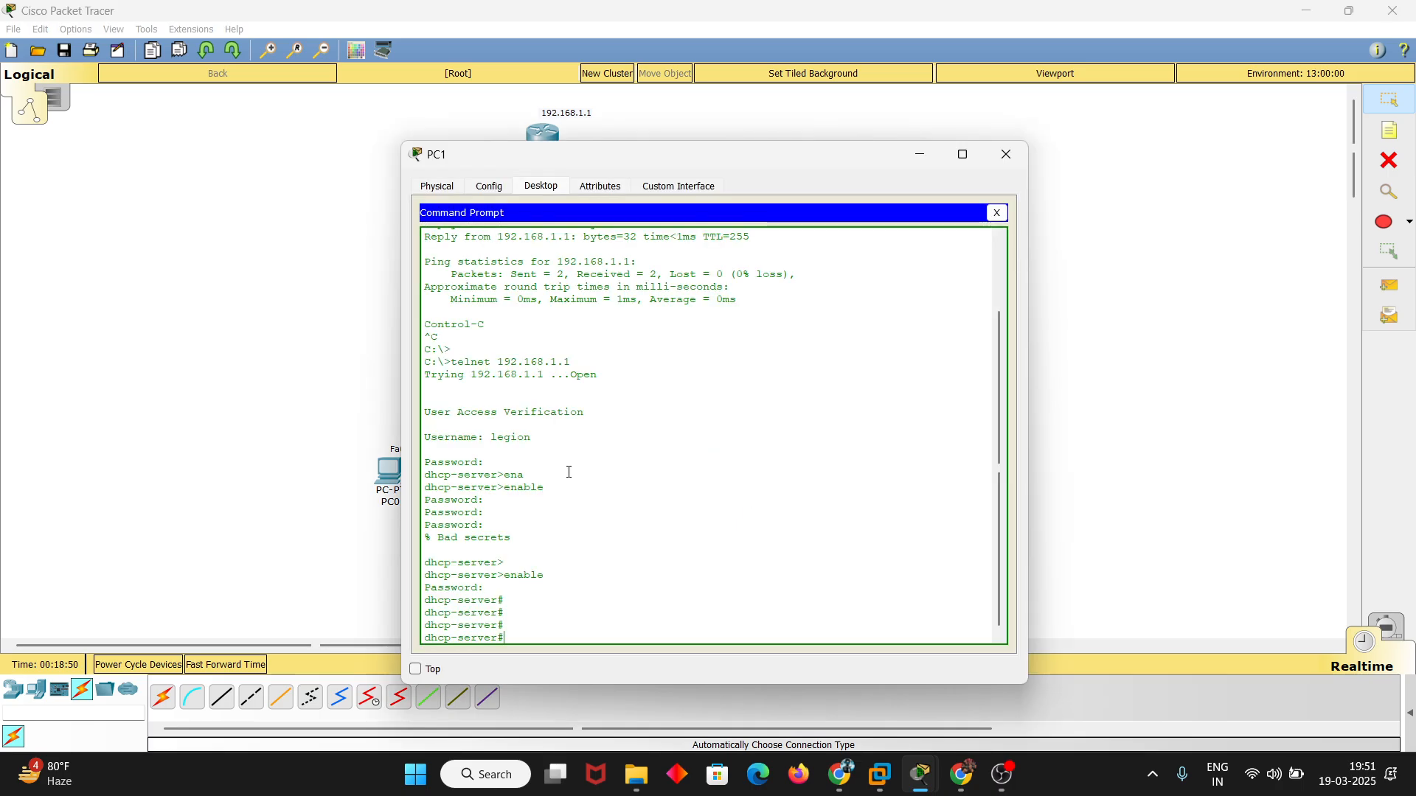
text(exit)
key(Return)
text(exit)
key(Return)
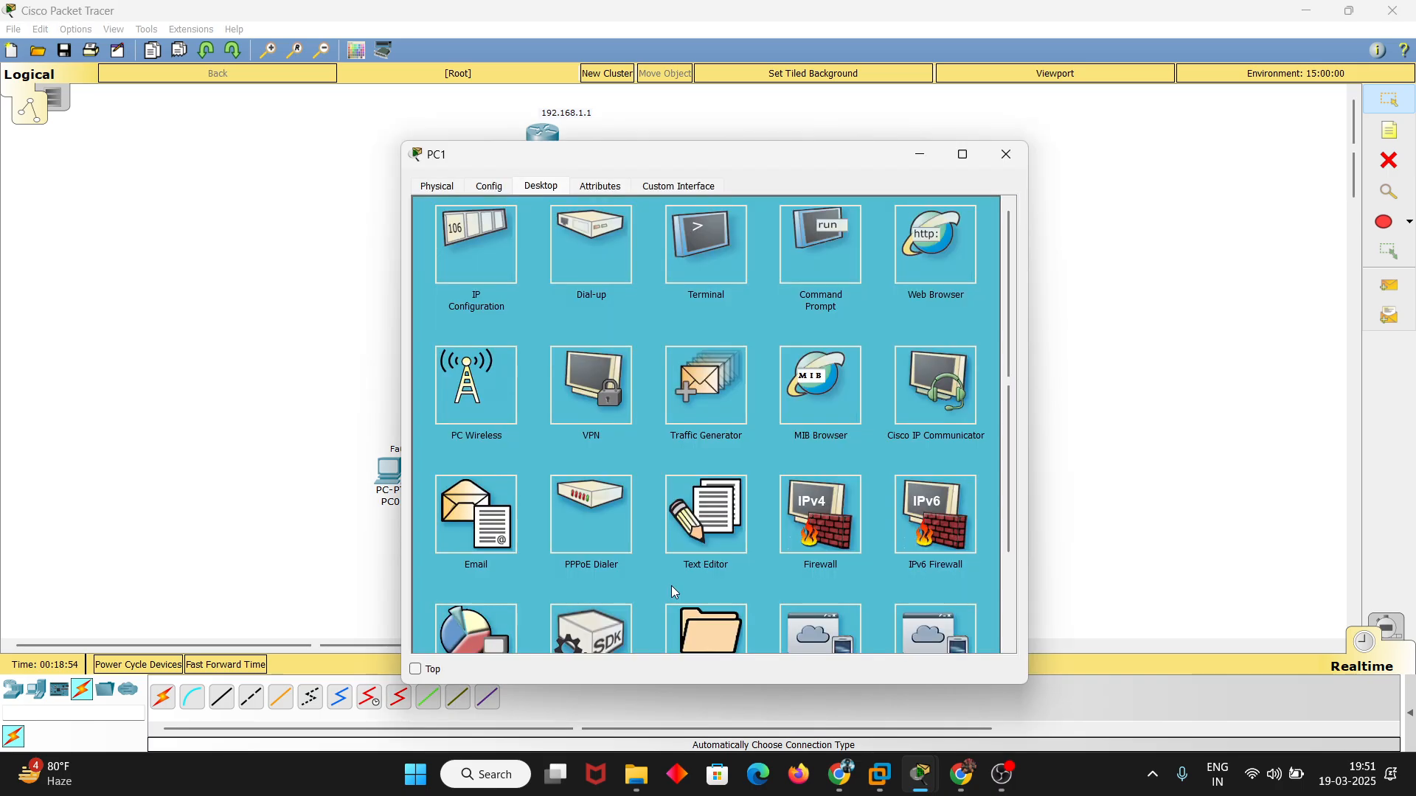
key(alt+F4)
Repeat the Telnet connection from PC2 to 192.168.1.1 and log in with the local username and account password
click(744, 472)
click(798, 236)
key(Up)
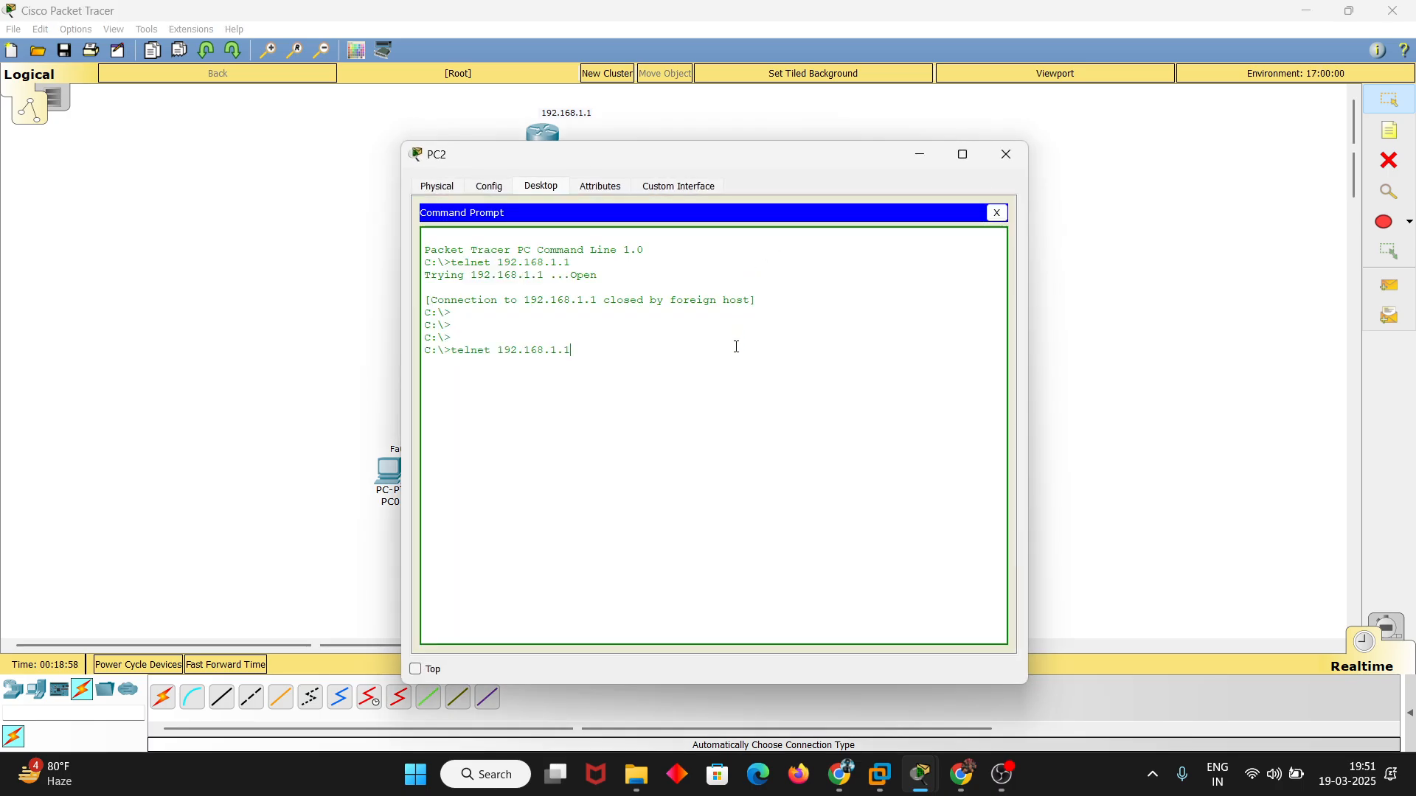
key(Down)
key(Up)
key(Return)
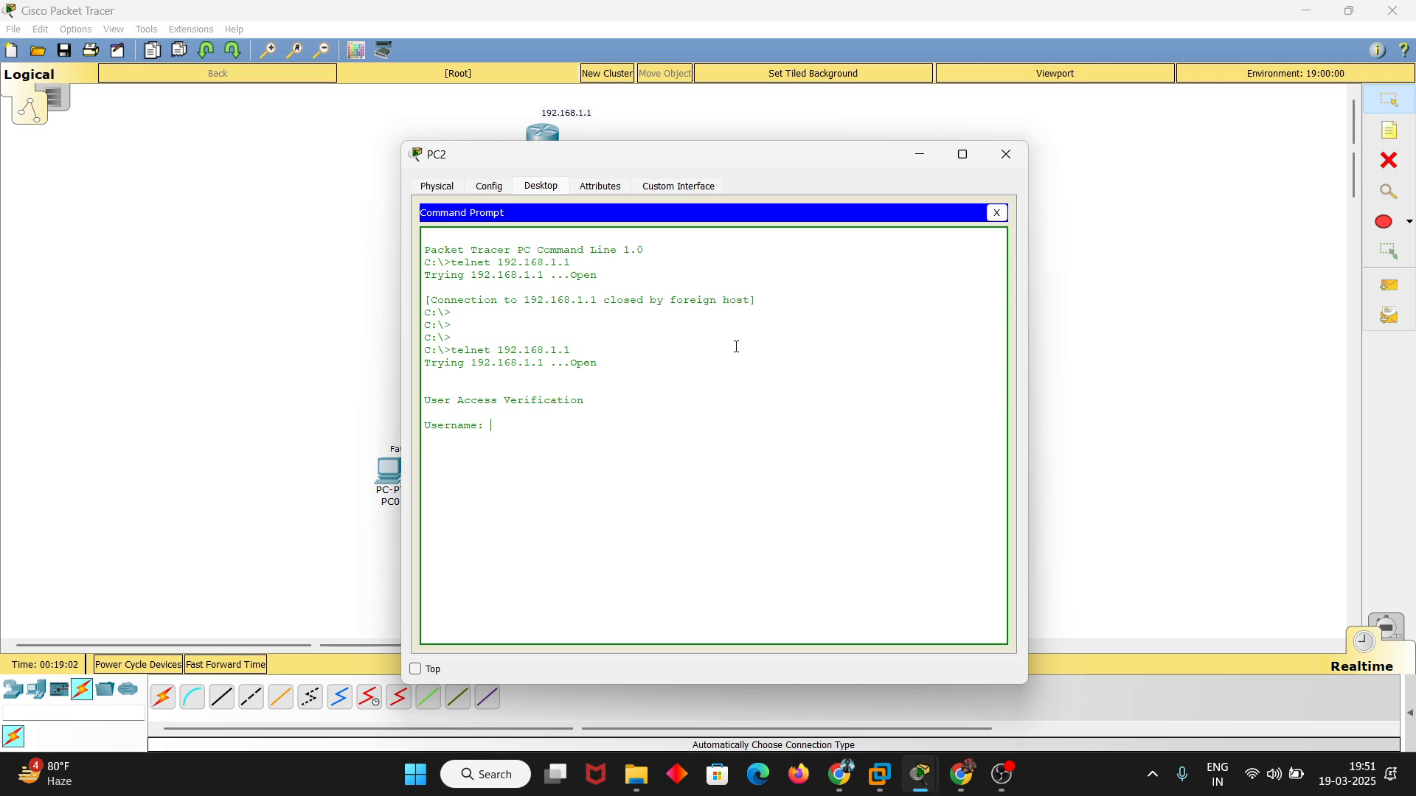
text(legion)
key(Return)
Enter privileged mode in PC2's Telnet session, supplying the enable password
key(Return)
key(Return)
text(erver>e)
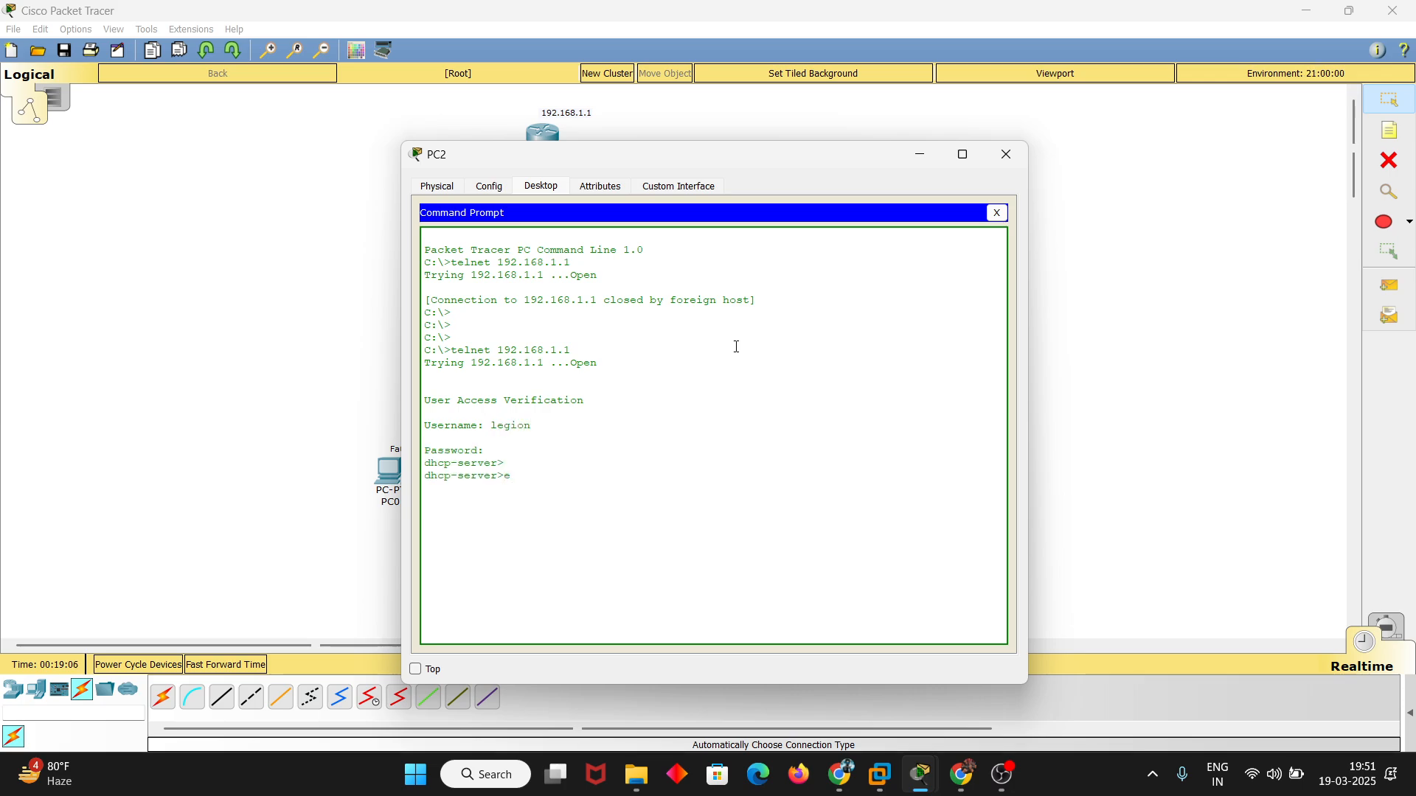
text(na)
key(Tab)
key(Return)
key(Return)
key(Return)
key(Return)
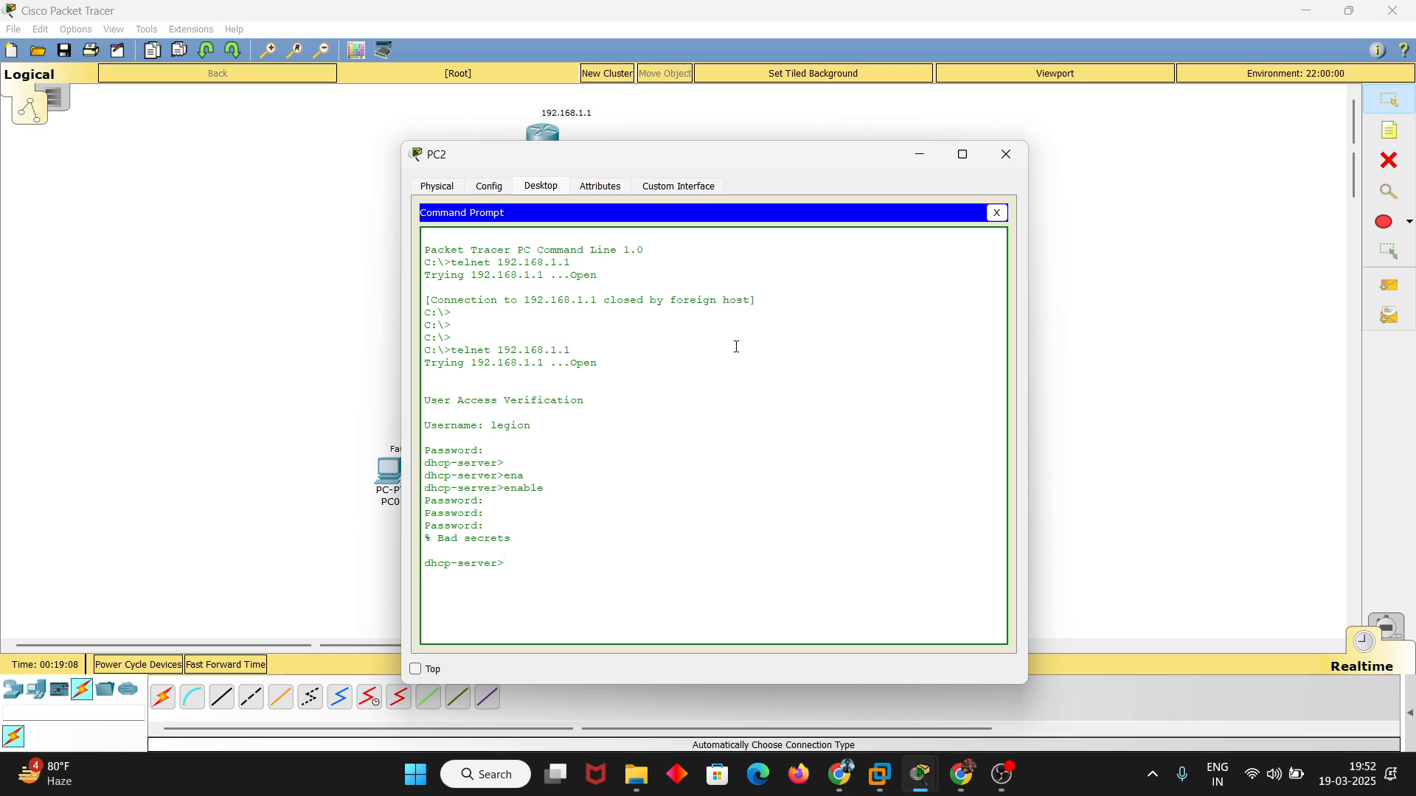
key(Up)
key(Return)
key(Return)
Exit PC2's Telnet session and close its window
key(Return)
key(Return)
key(Return)
text(exit)
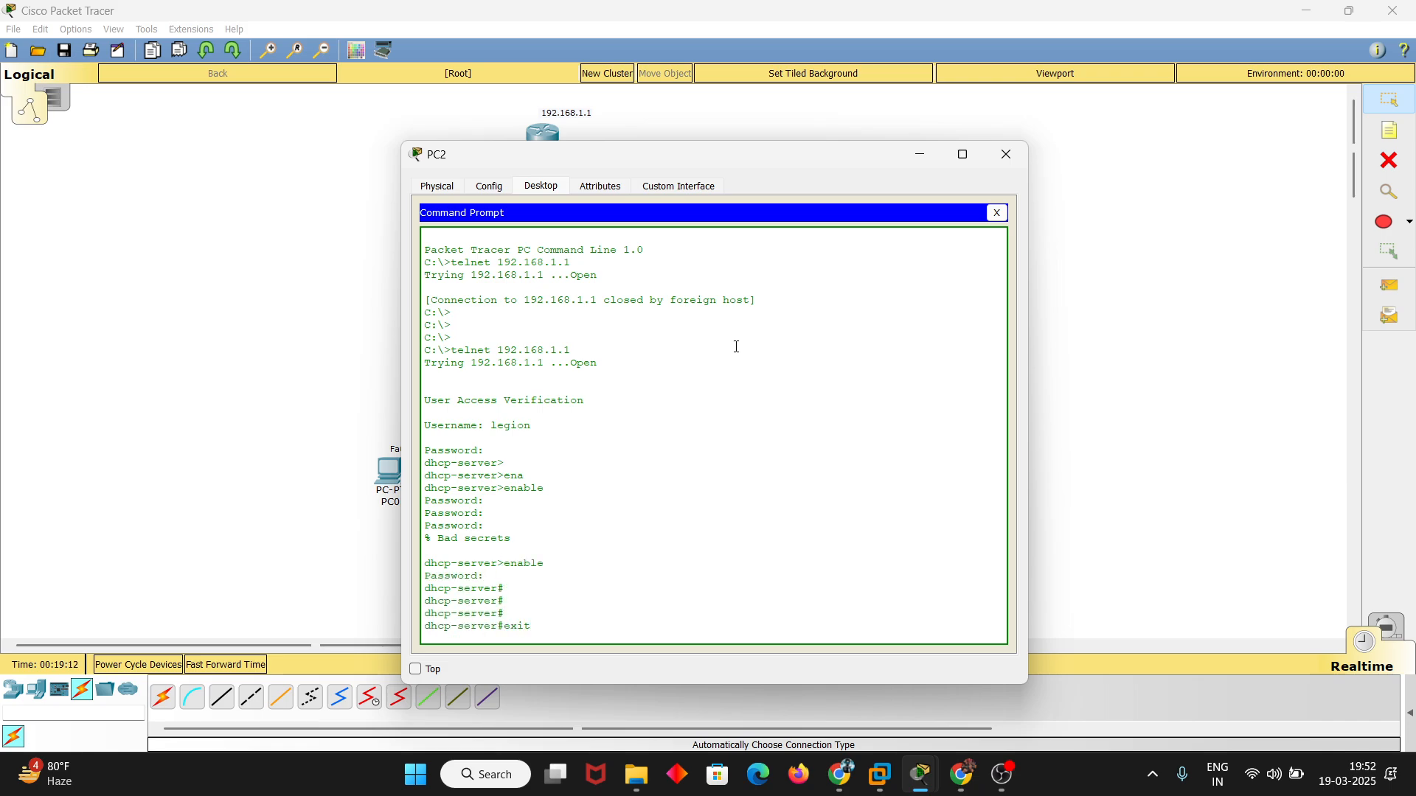
key(Return)
click(1006, 154)
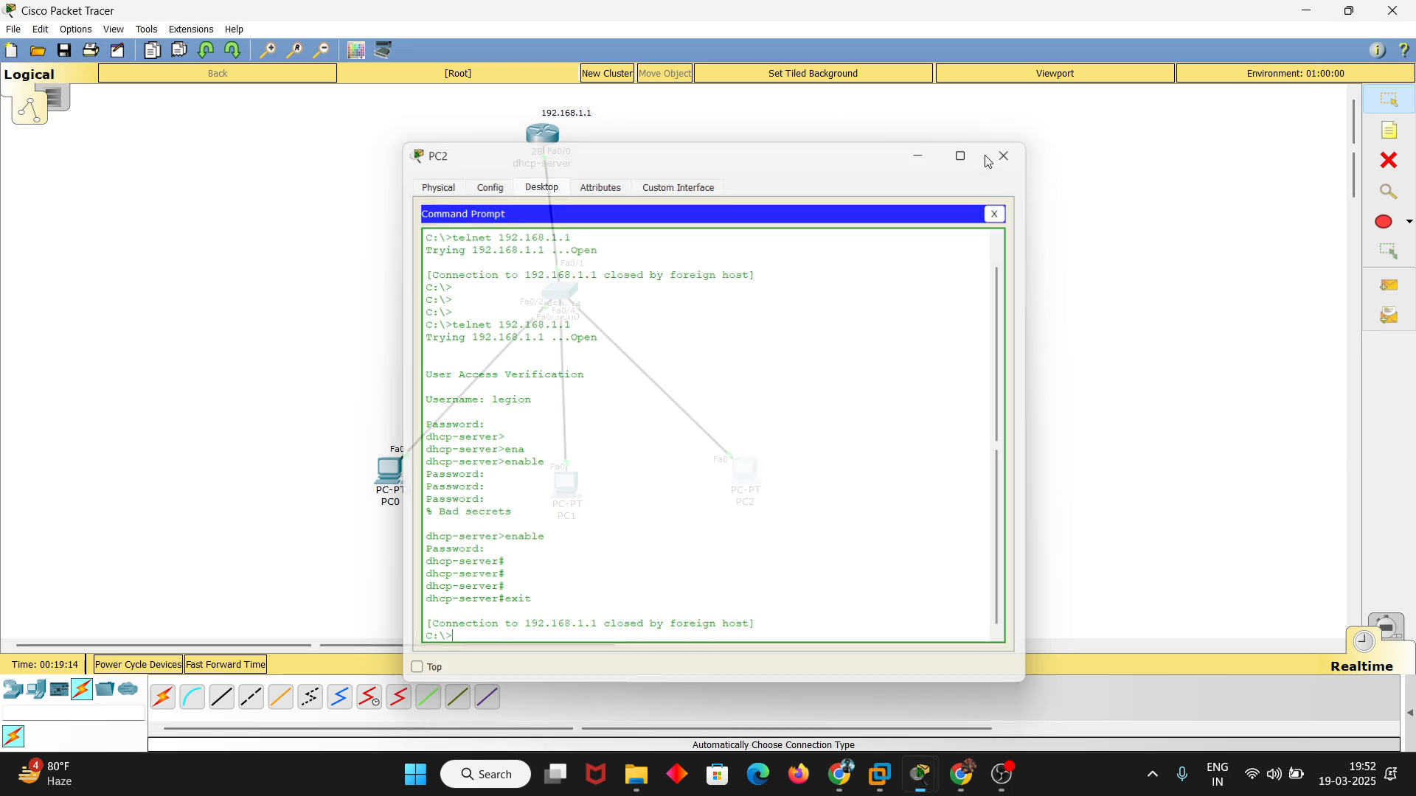
Close the remaining PC0, PC1 and router windows to return to the topology
click(744, 472)
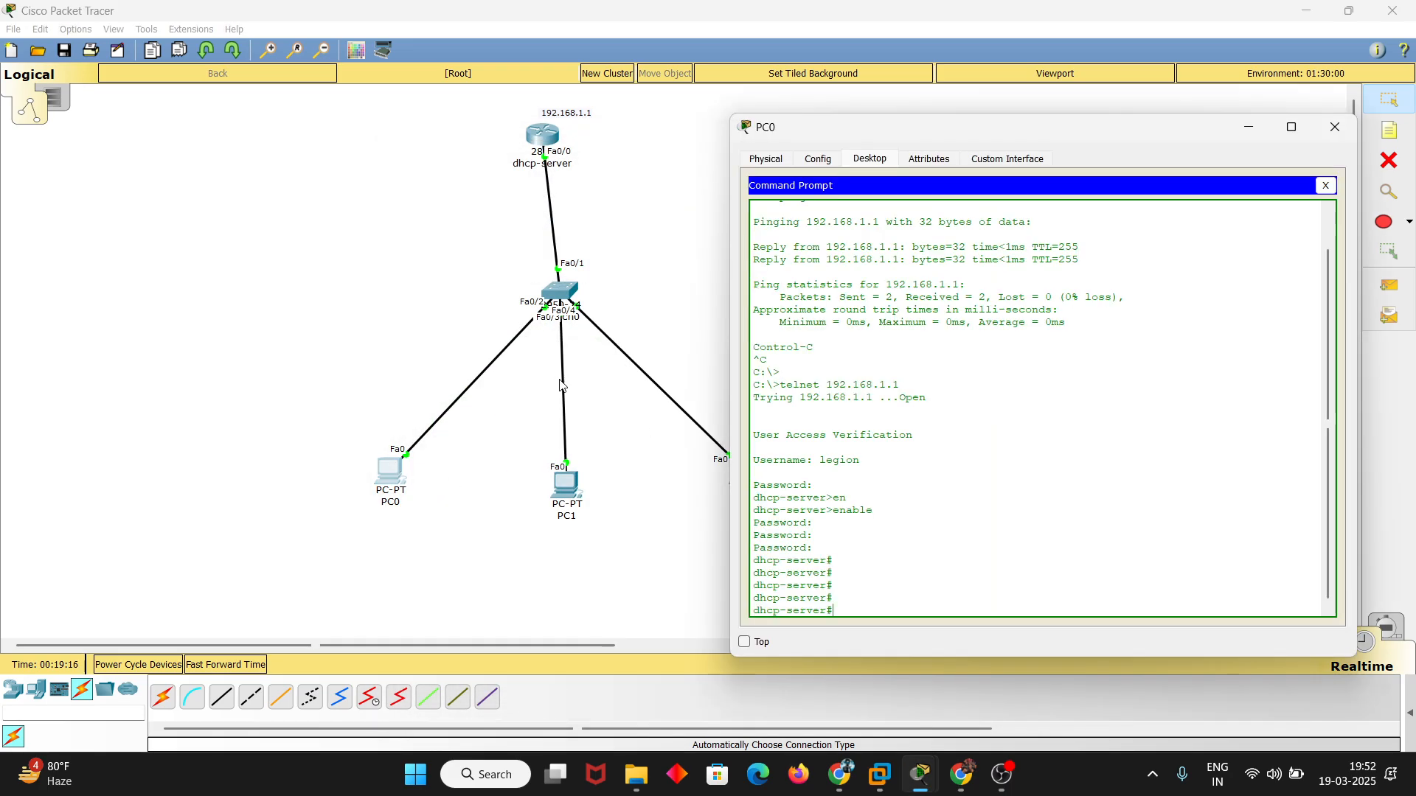
click(1334, 127)
double_click(568, 484)
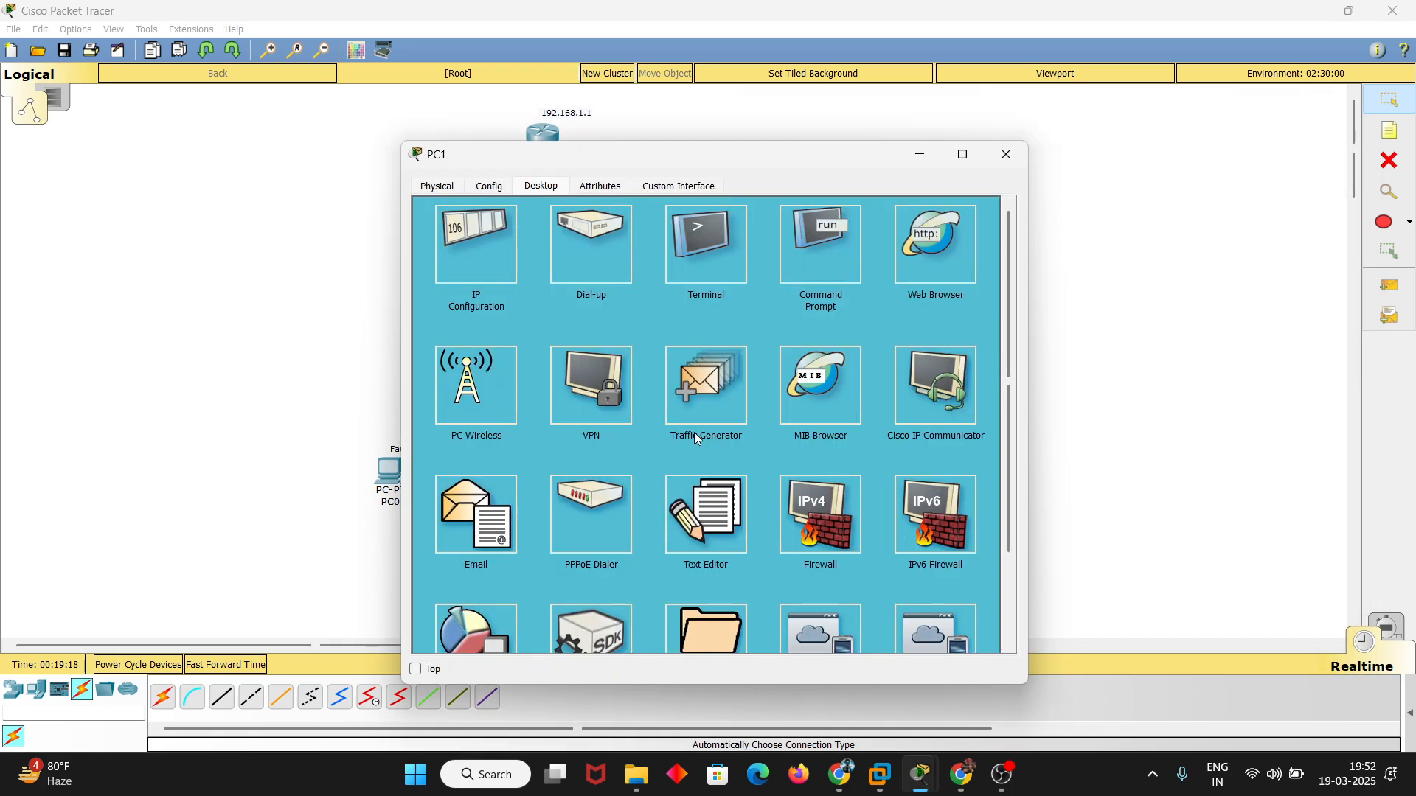
click(1005, 152)
click(550, 137)
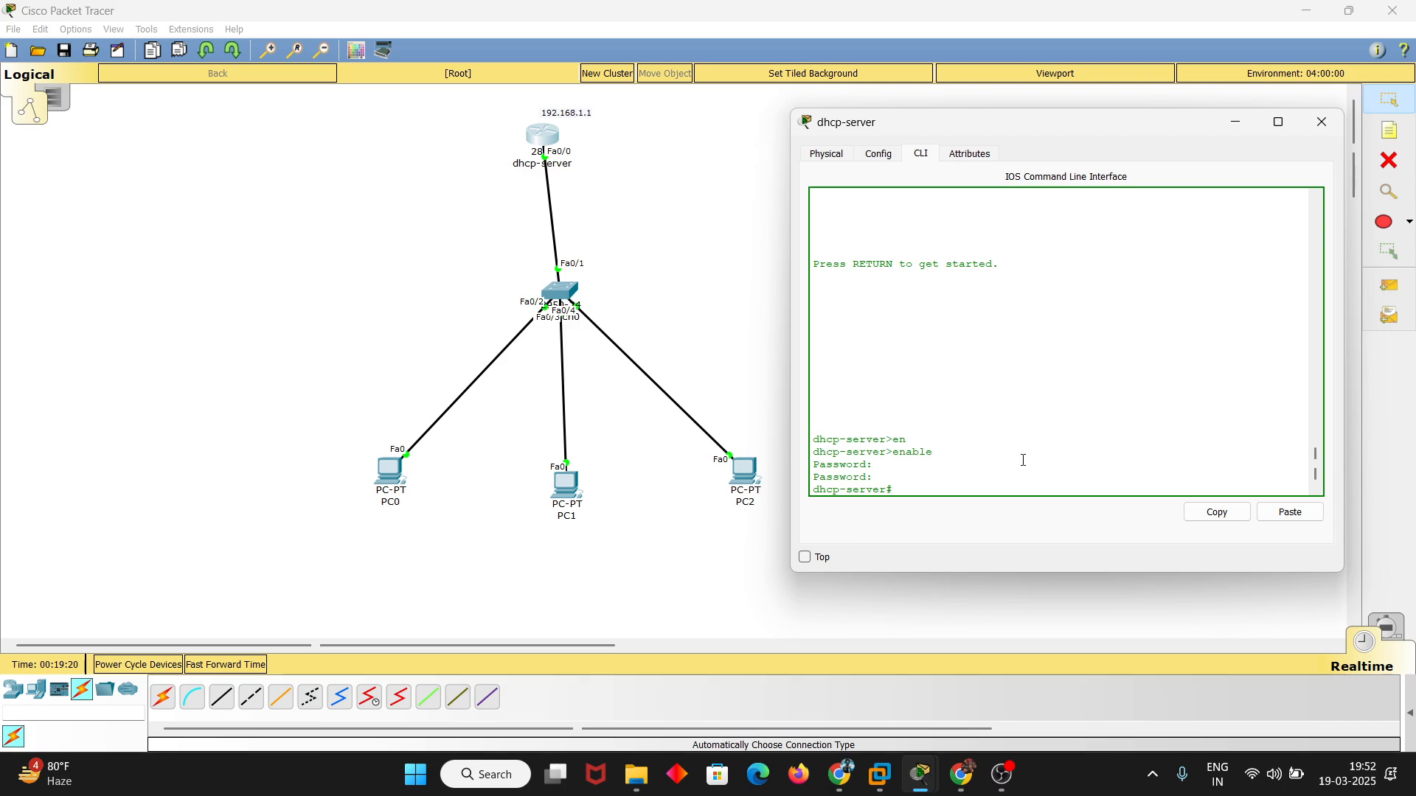
click(1304, 129)
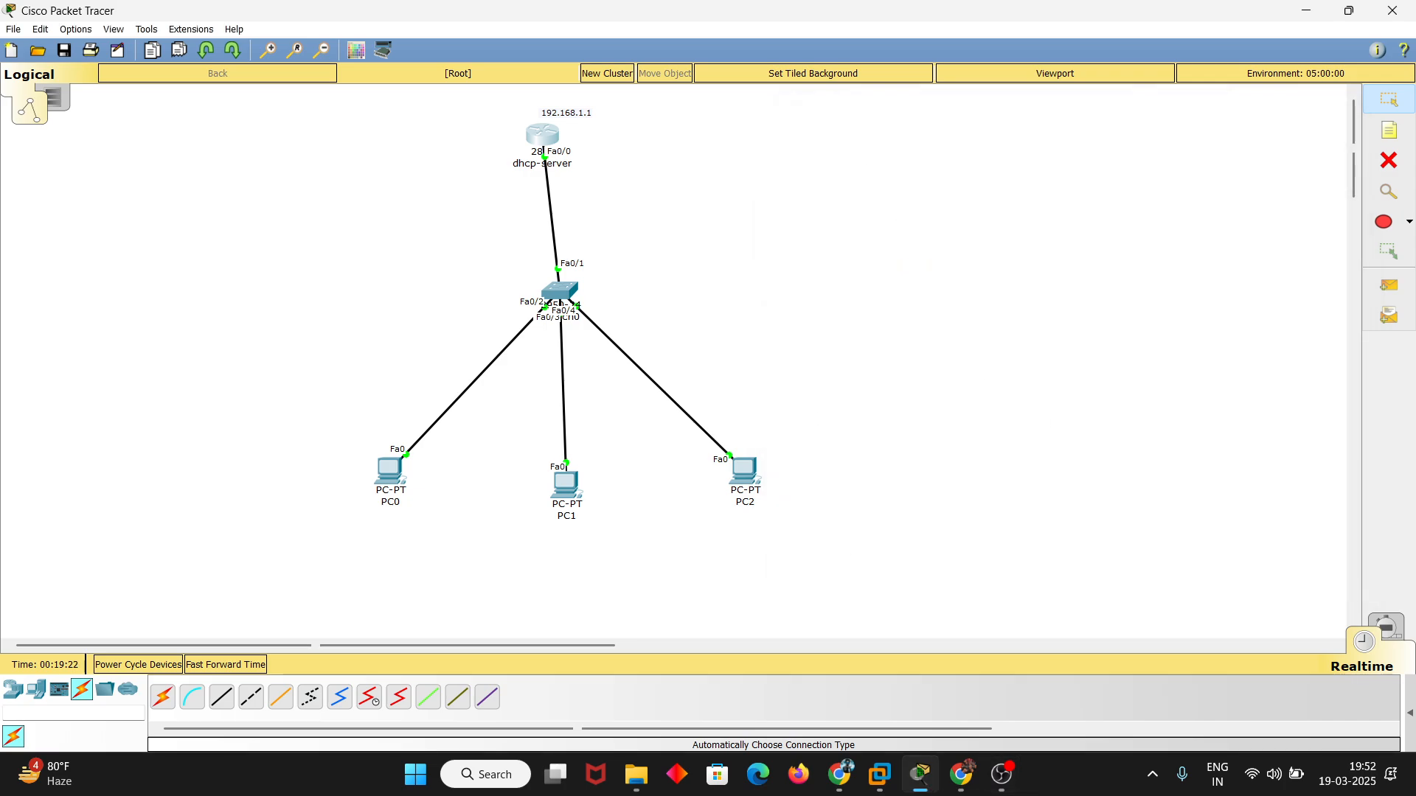
mouse_move(991, 787)
mouse_move(567, 480)
click(1005, 772)
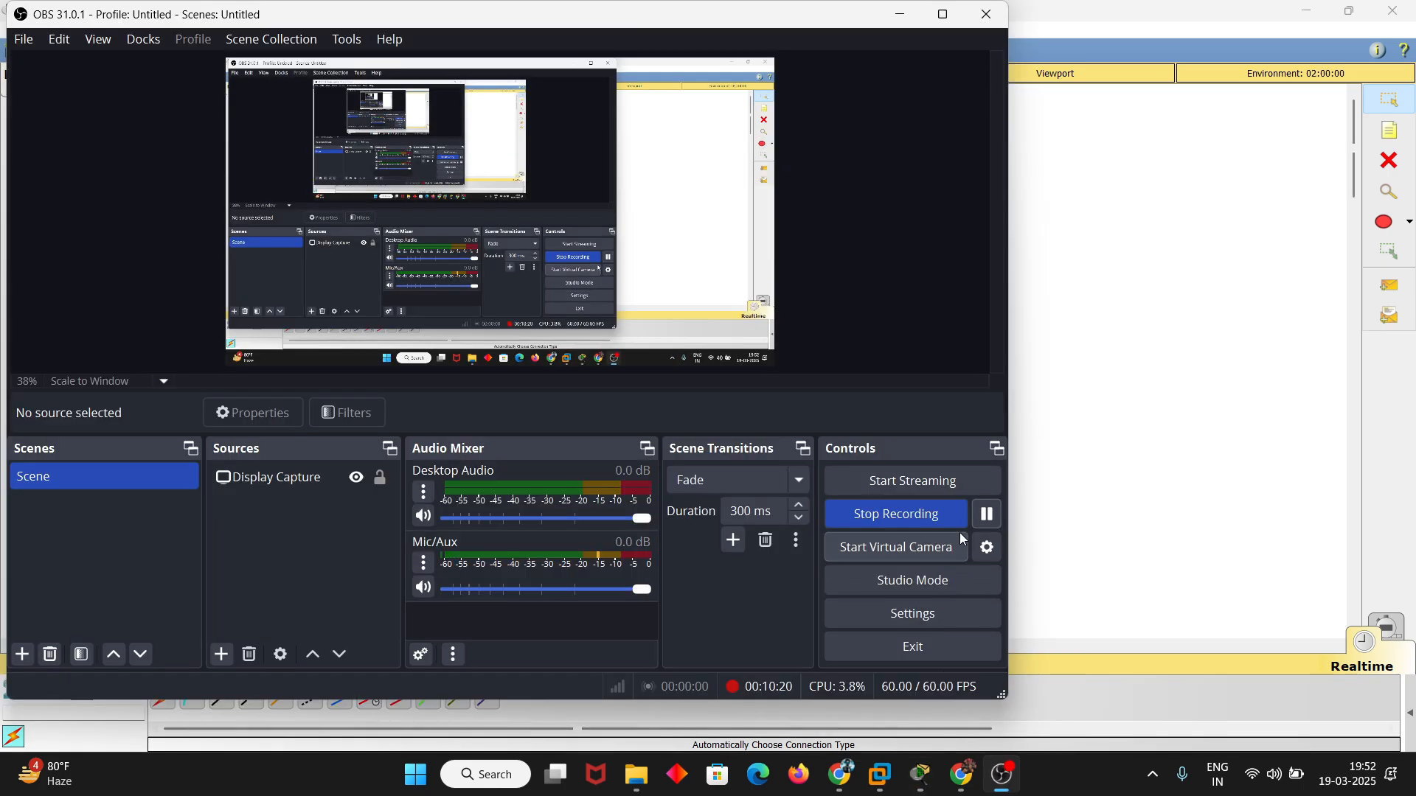